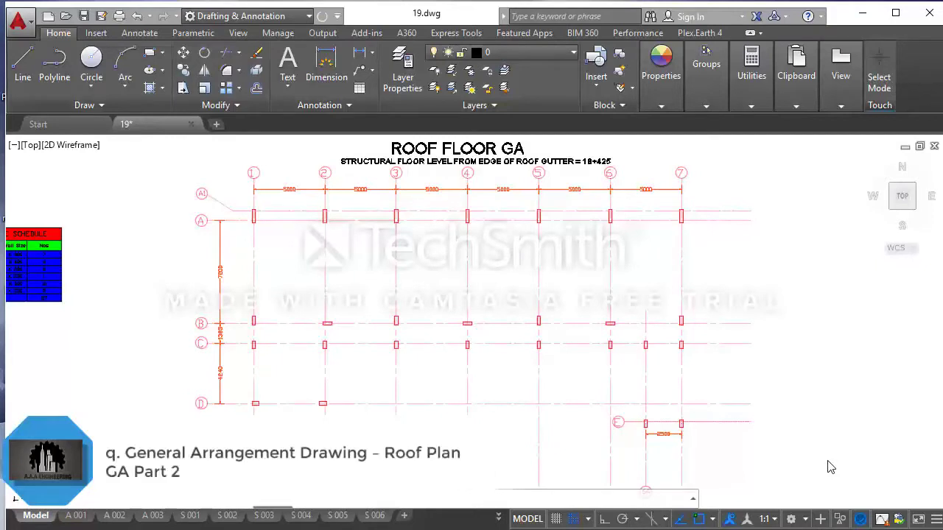
Centre the floor plans in view, cancelling a stray selection started on the 1st Floor GA plan
scroll(772, 441, "down", 2)
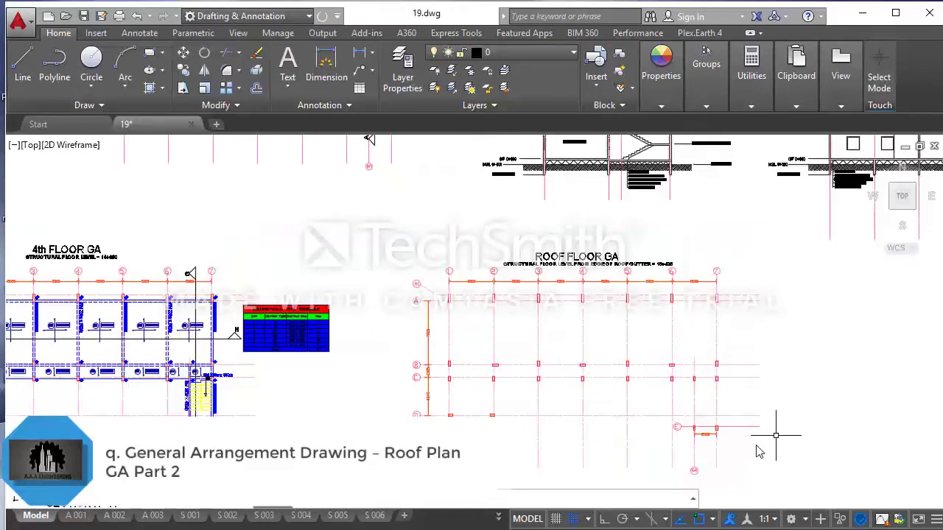
scroll(683, 372, "down", 3)
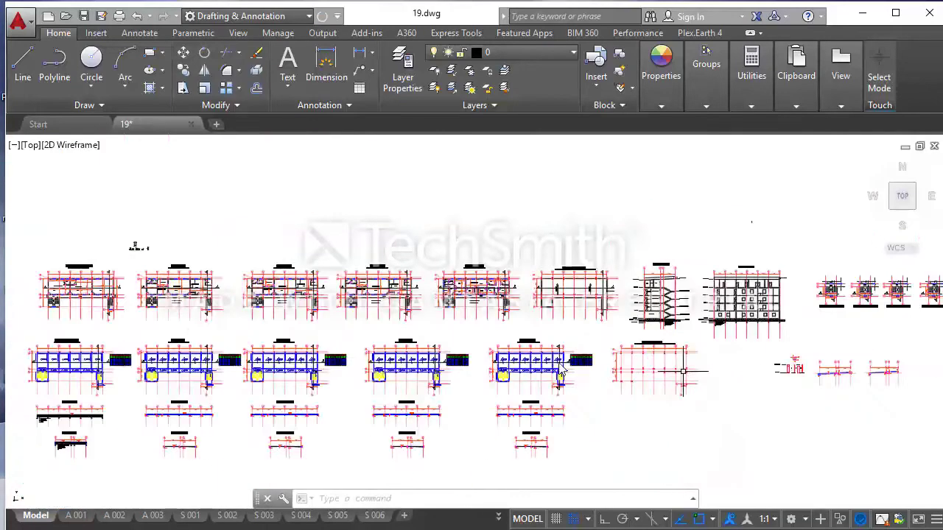
middle_click_drag(245, 355, 402, 359)
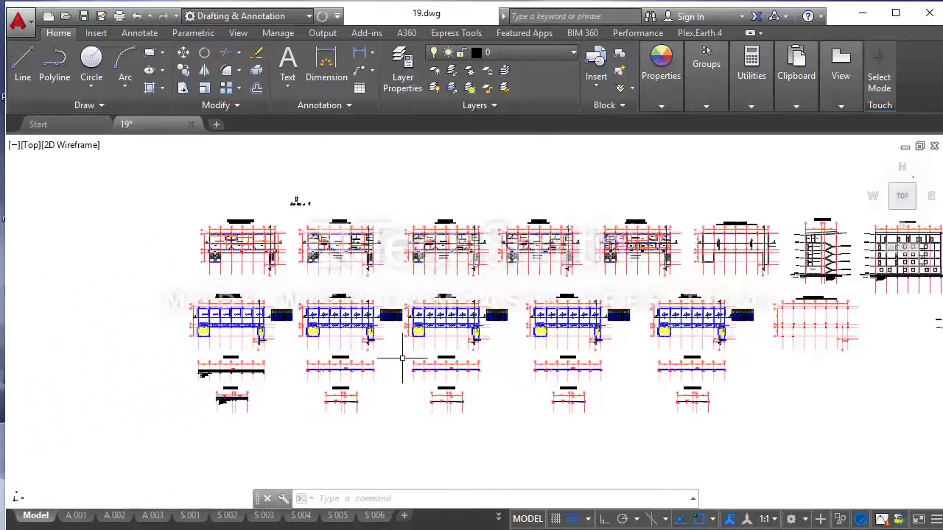
left_click(390, 426)
scroll(327, 336, "up", 3)
scroll(305, 295, "up", 2)
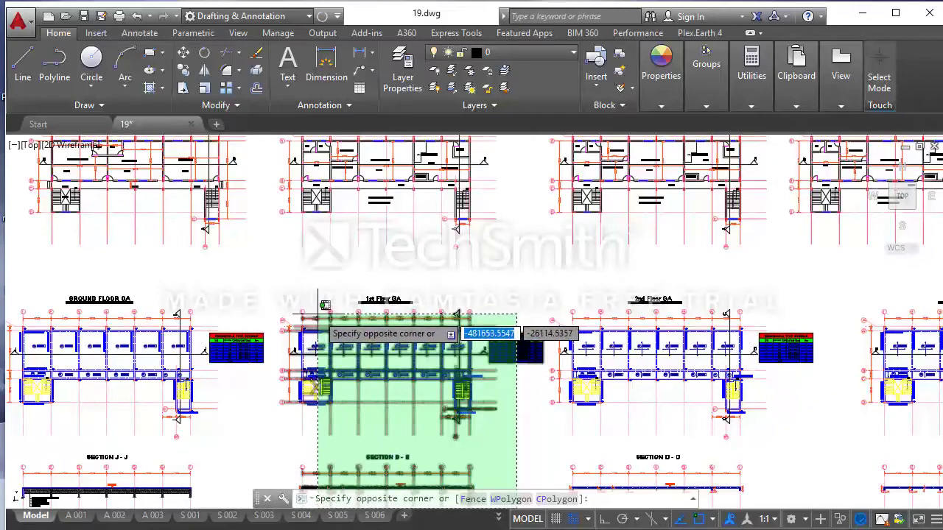
scroll(445, 380, "down", 3)
key("Escape")
scroll(585, 375, "down", 5)
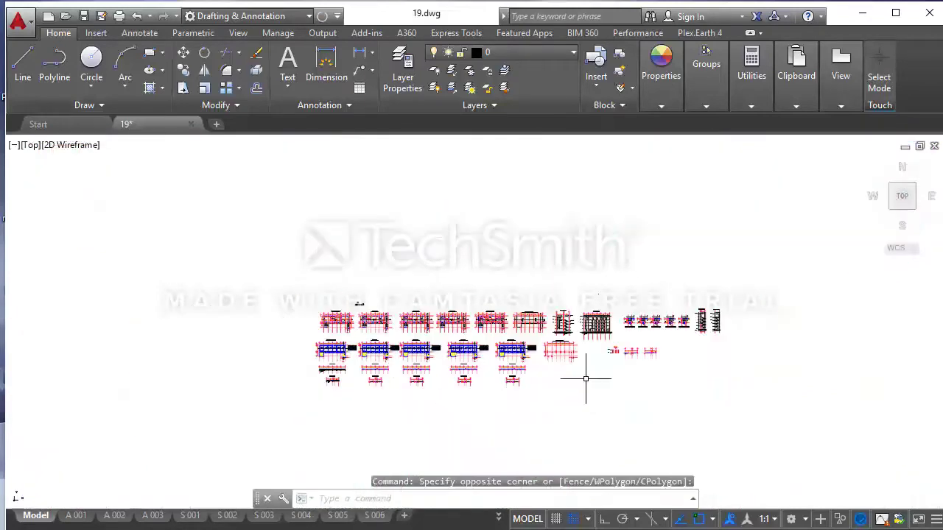
scroll(585, 375, "up", 2)
scroll(586, 379, "up", 2)
Crossing-select the Roof Floor GA grid, columns and dimensions below its title and delete the 78 objects
left_click(587, 379)
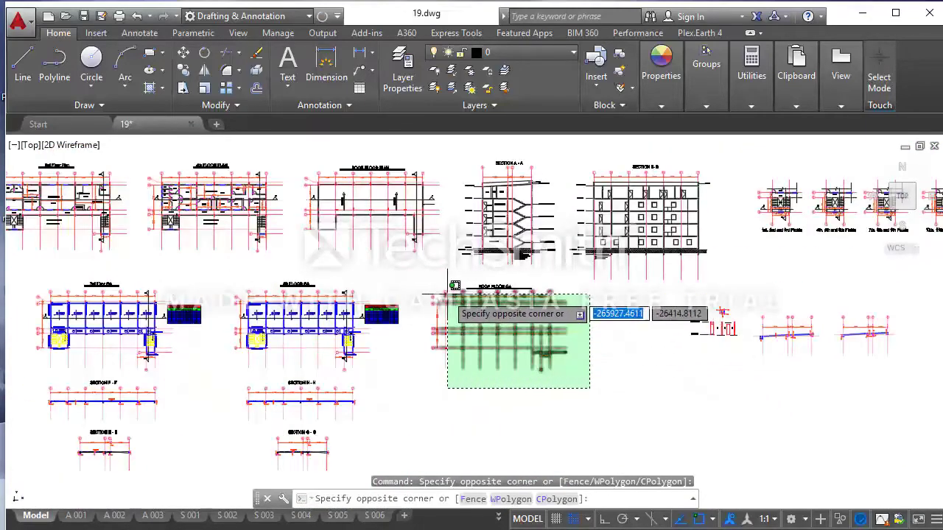
scroll(447, 273, "up", 2)
scroll(423, 292, "up", 1)
scroll(421, 291, "up", 1)
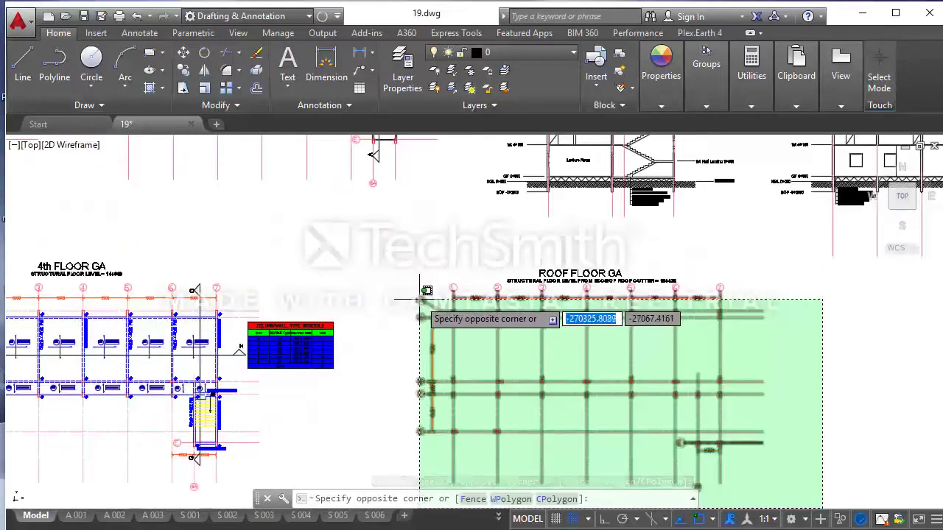
scroll(417, 288, "up", 2)
scroll(414, 286, "up", 1)
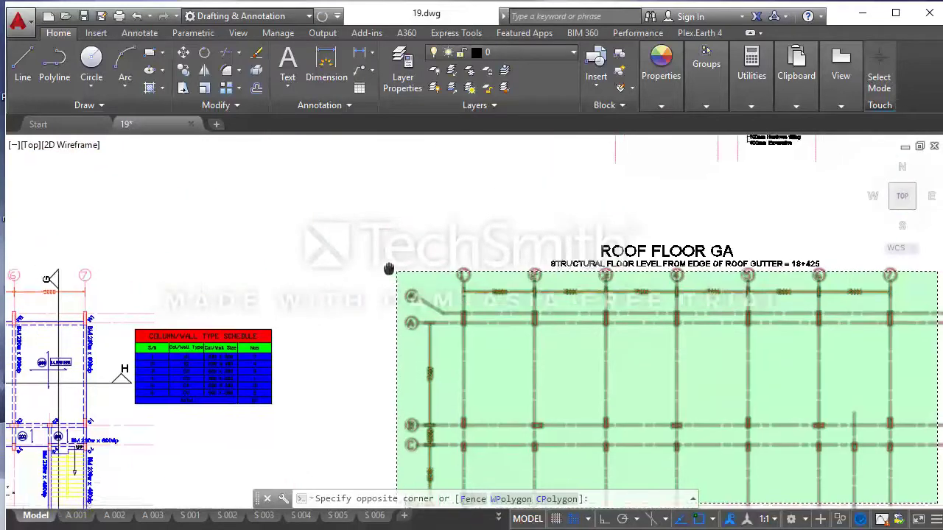
middle_click_drag(415, 287, 298, 236)
scroll(298, 236, "down", 1)
scroll(299, 235, "down", 4)
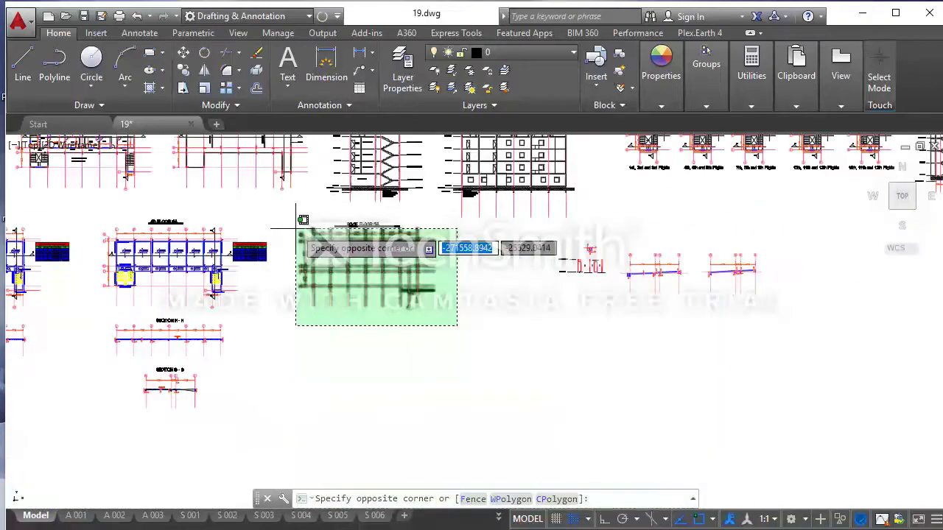
scroll(298, 231, "up", 2)
left_click(297, 231)
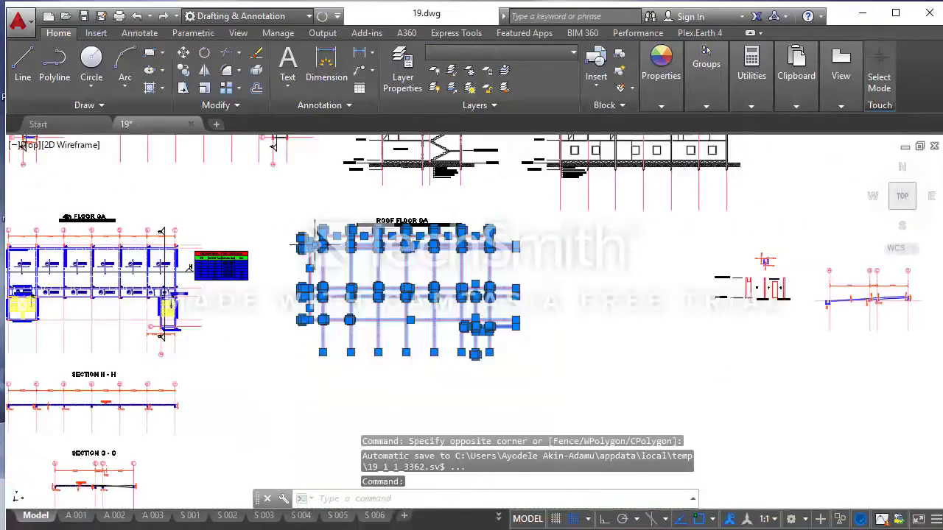
scroll(335, 258, "up", 4)
scroll(341, 267, "up", 2)
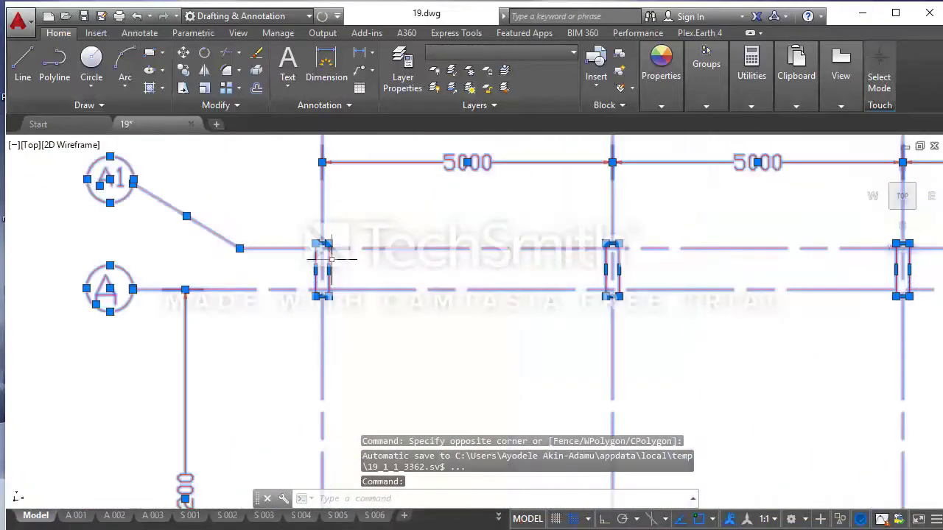
scroll(324, 254, "down", 5)
scroll(318, 250, "down", 1)
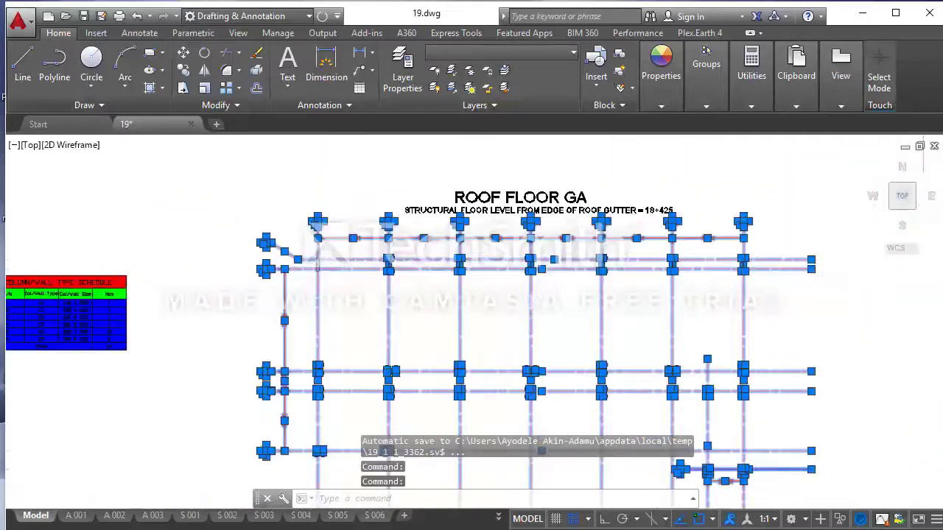
scroll(318, 265, "down", 2)
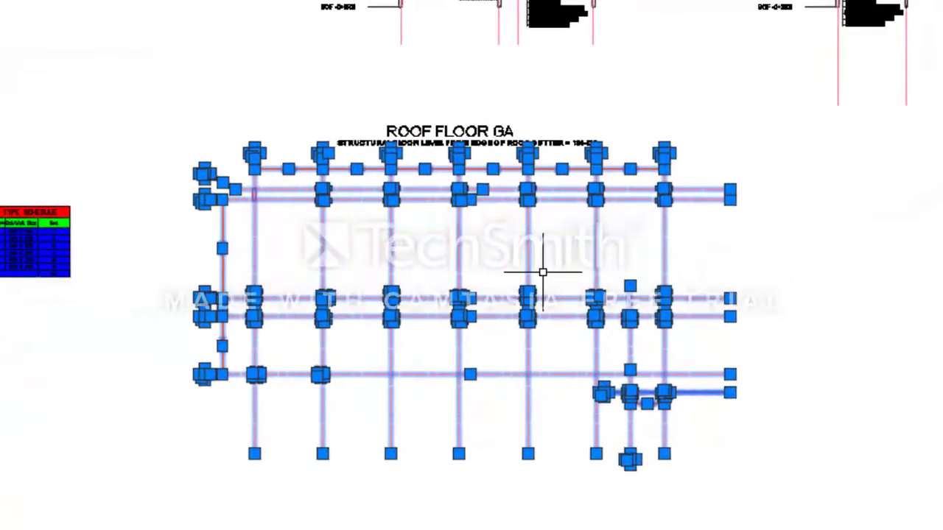
key("Delete")
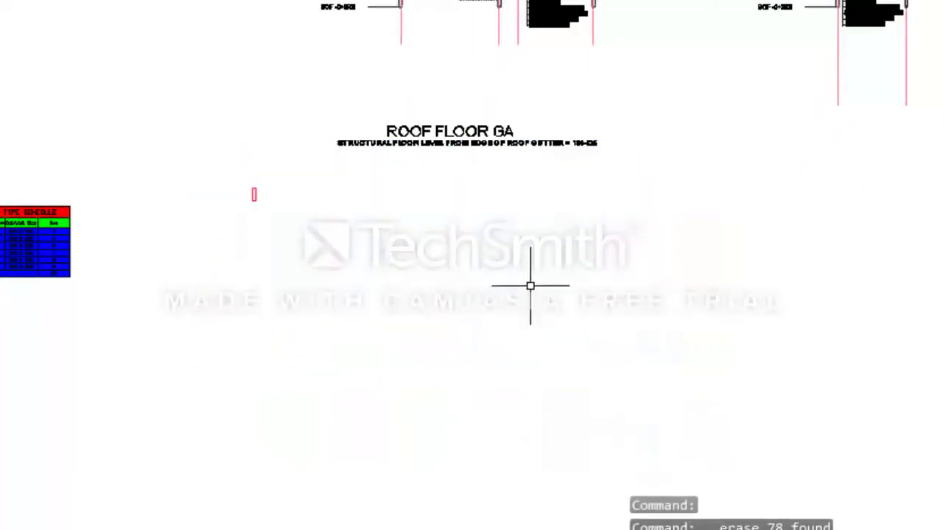
Window-select the whole 1st Floor GA plan, including beams, grids and 4.165 SSL tags, and zoom in to verify
scroll(639, 288, "down", 5)
scroll(720, 312, "down", 2)
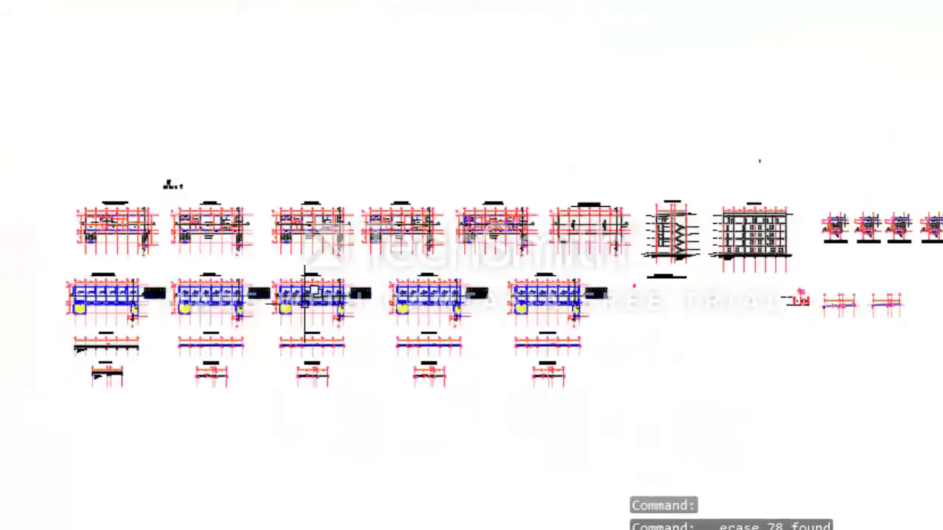
scroll(193, 298, "up", 2)
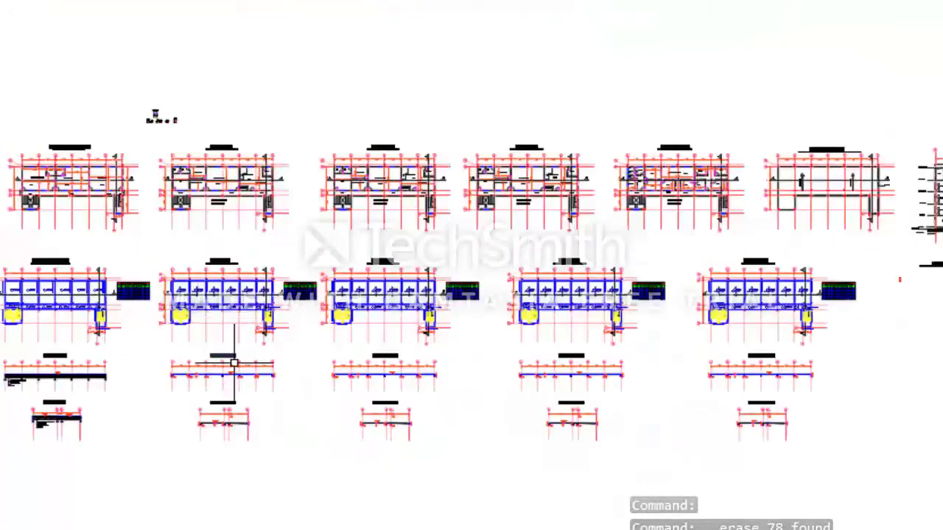
left_click(306, 450)
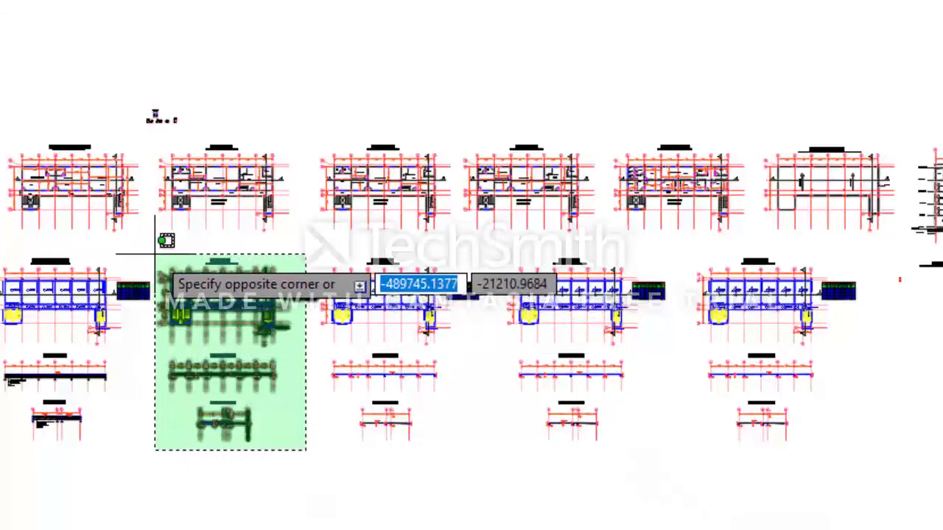
left_click(155, 254)
scroll(183, 253, "up", 5)
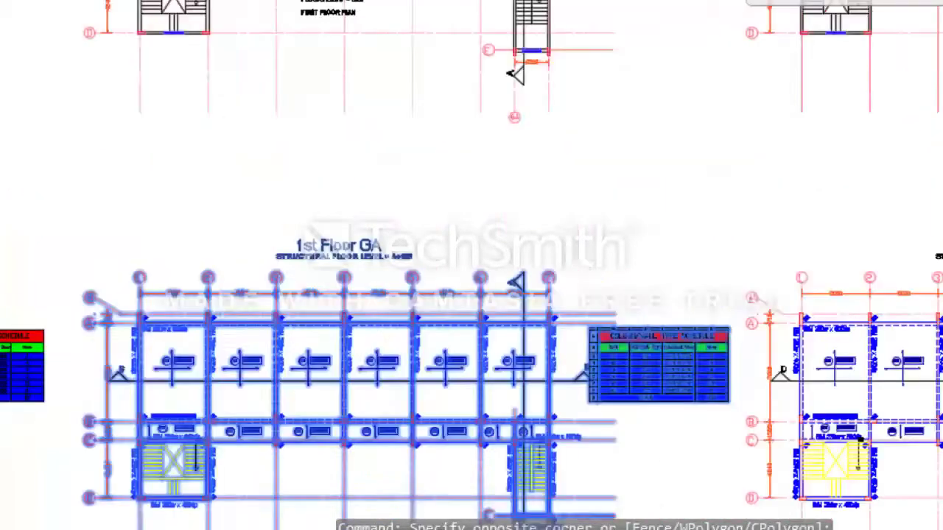
scroll(212, 270, "up", 2)
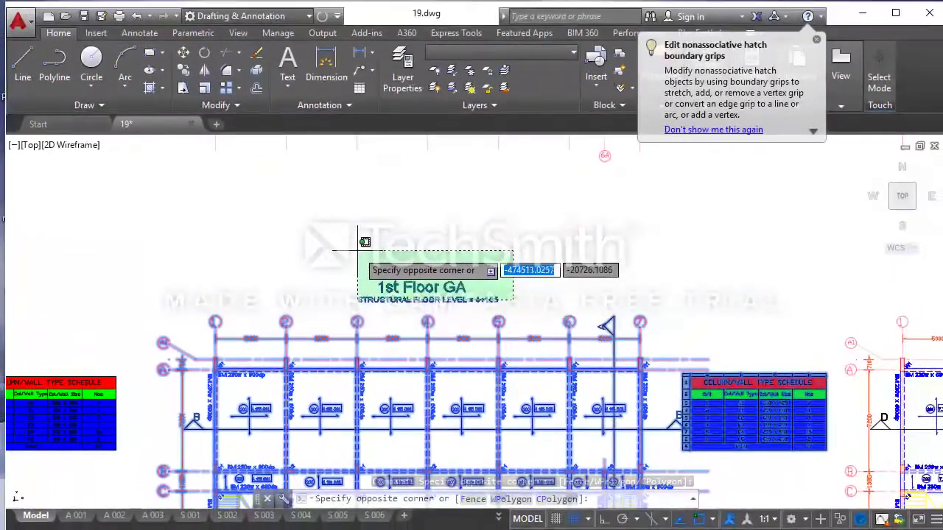
left_click(354, 275)
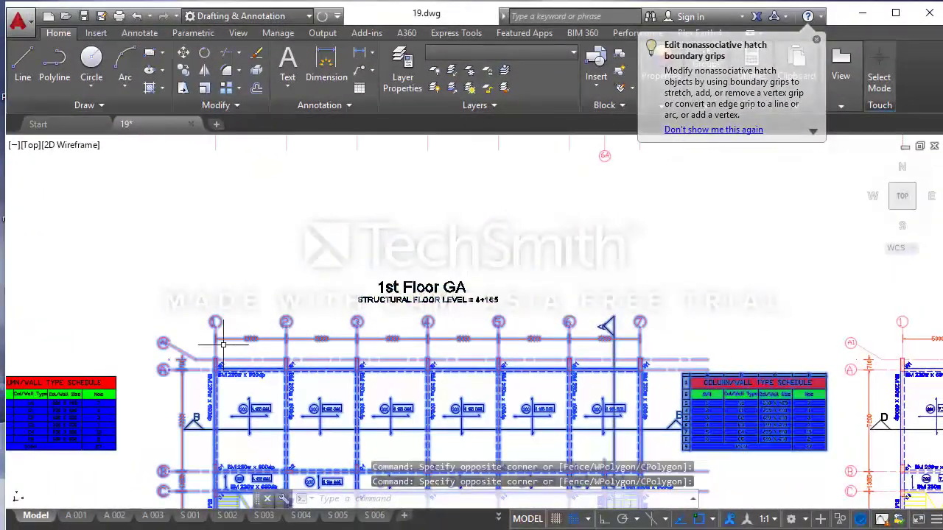
scroll(221, 361, "up", 5)
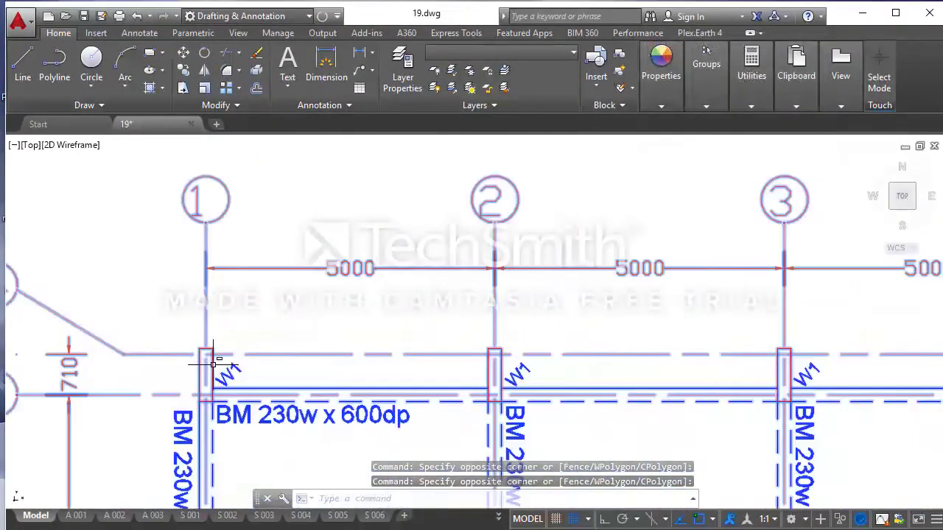
scroll(276, 318, "down", 4)
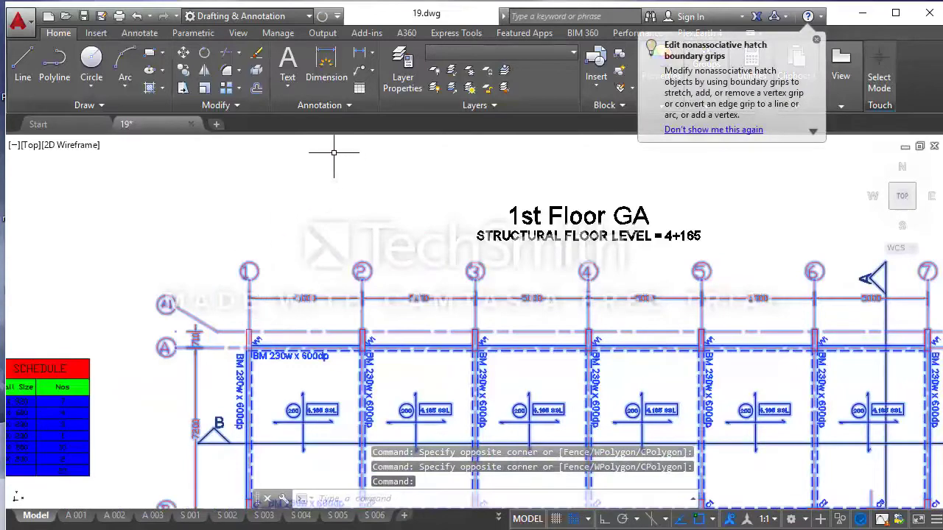
Copy the 1st Floor GA plan onto the Roof Floor GA plan, base point at the grid 1/A corner
left_click(182, 74)
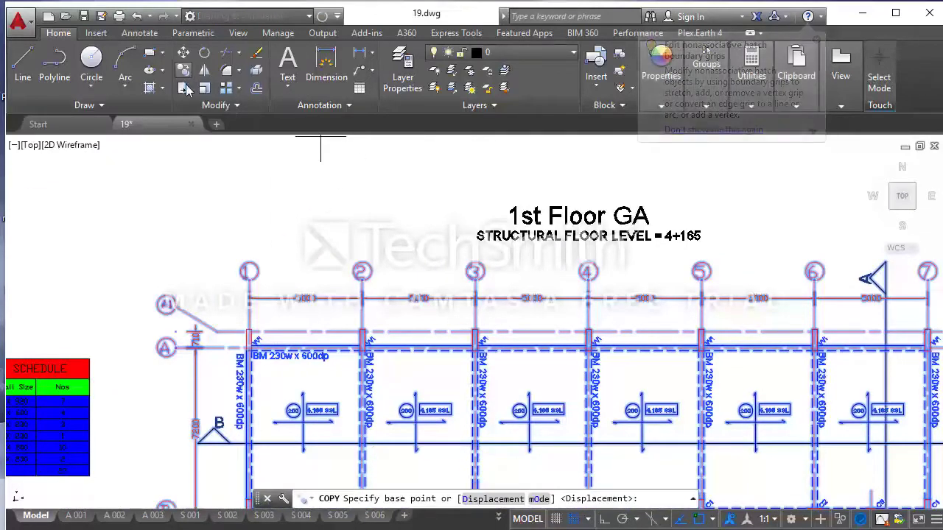
scroll(249, 339, "up", 5)
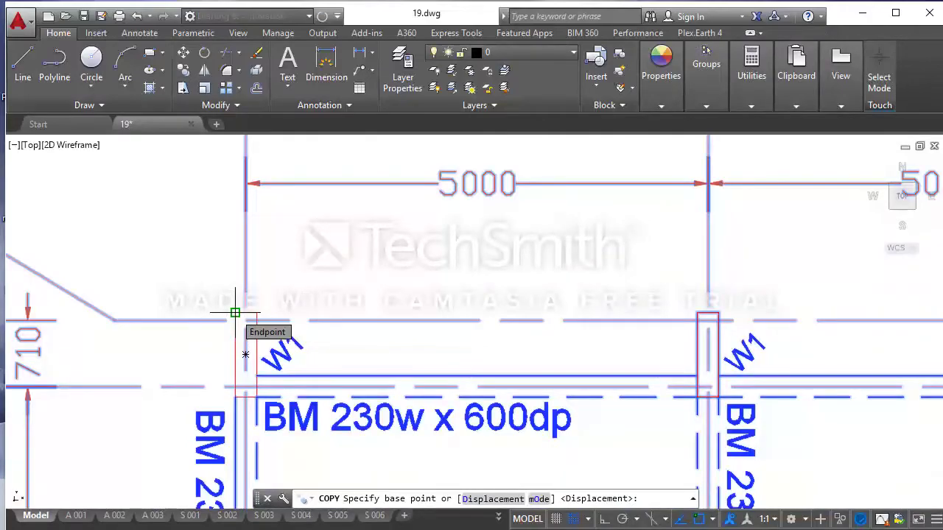
left_click(235, 313)
scroll(236, 313, "down", 5)
scroll(236, 313, "down", 3)
scroll(265, 214, "down", 2)
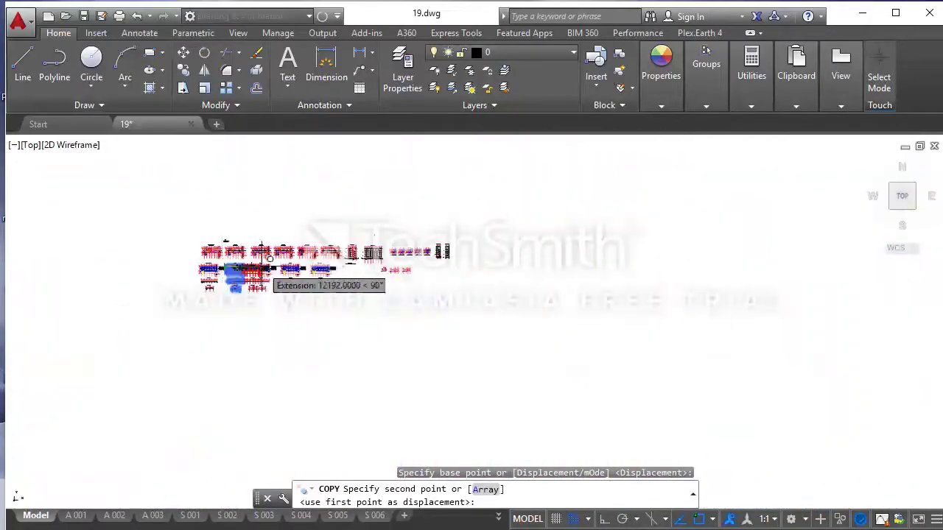
scroll(361, 280, "up", 5)
scroll(247, 224, "up", 2)
scroll(247, 214, "up", 5)
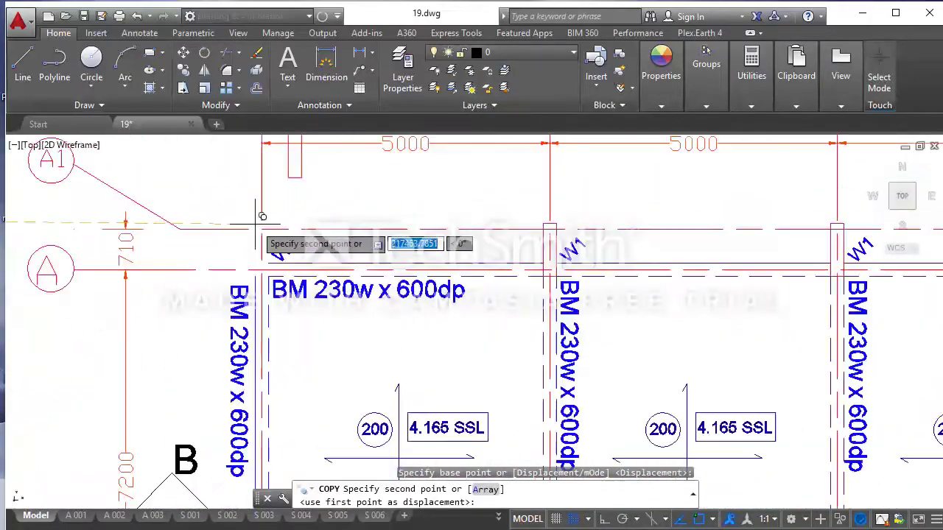
scroll(262, 210, "down", 2)
scroll(250, 215, "up", 2)
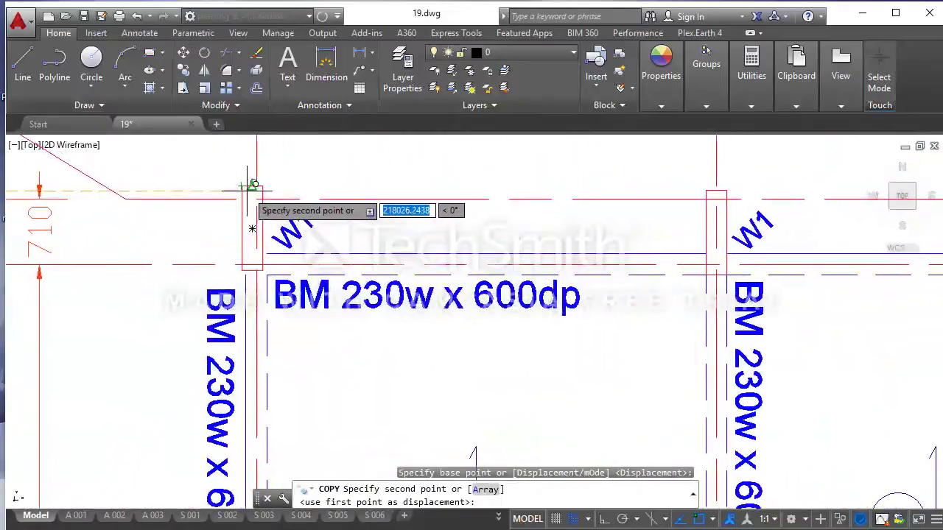
left_click(245, 184)
scroll(247, 184, "down", 2)
scroll(295, 258, "down", 3)
scroll(413, 339, "up", 5)
scroll(420, 333, "down", 4)
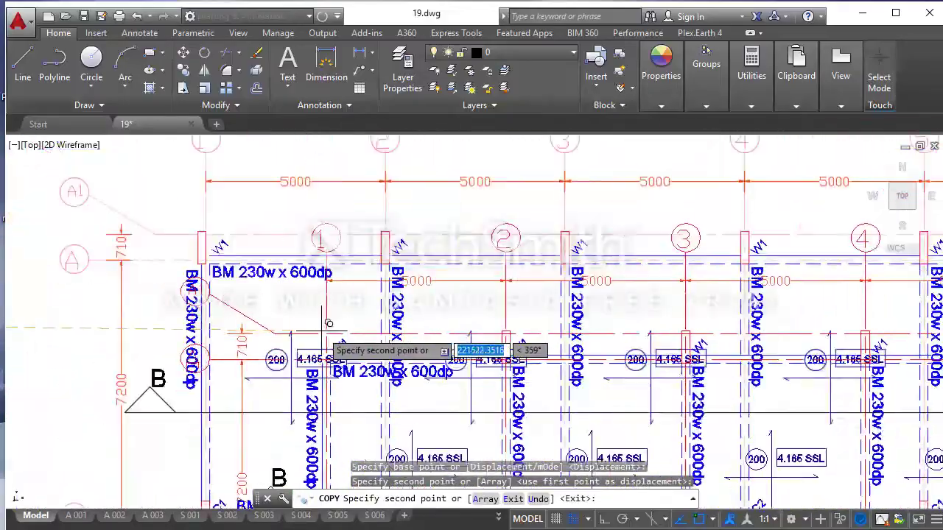
Undo the misplaced copy with U, cancel the pending copy, and zoom back out to the roof plan
type("u")
key("Return")
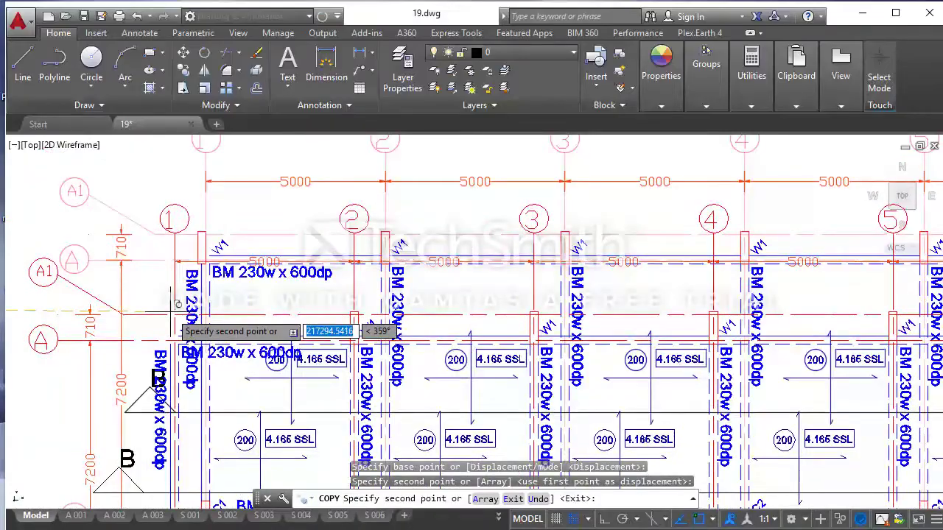
scroll(177, 305, "down", 3)
scroll(478, 444, "down", 3)
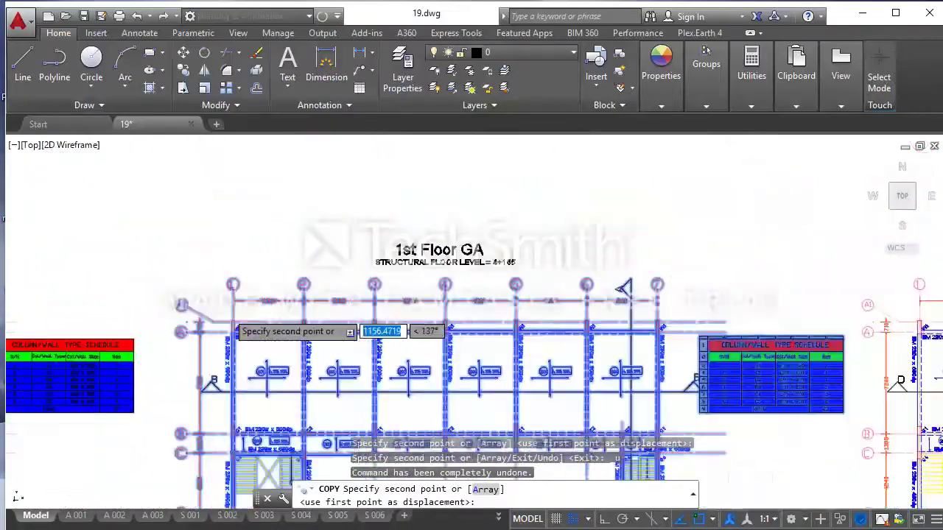
scroll(442, 346, "down", 3)
scroll(695, 297, "up", 4)
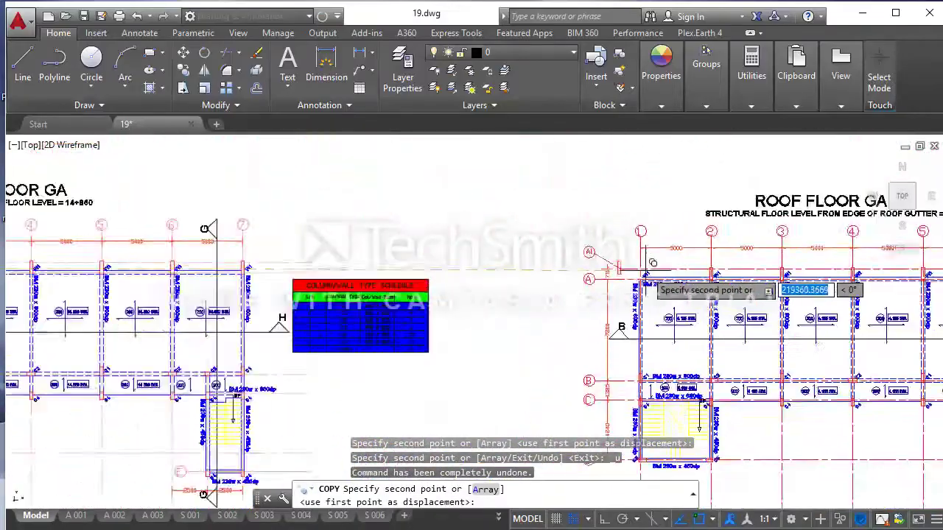
scroll(652, 273, "up", 3)
scroll(579, 242, "up", 1)
scroll(554, 239, "up", 3)
middle_click_drag(554, 240, 520, 240)
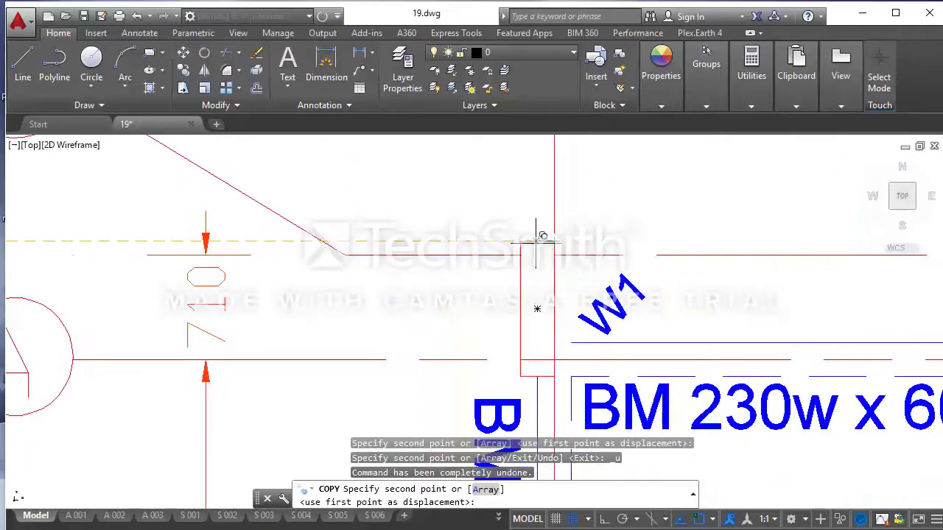
scroll(520, 240, "down", 2)
scroll(523, 244, "down", 2)
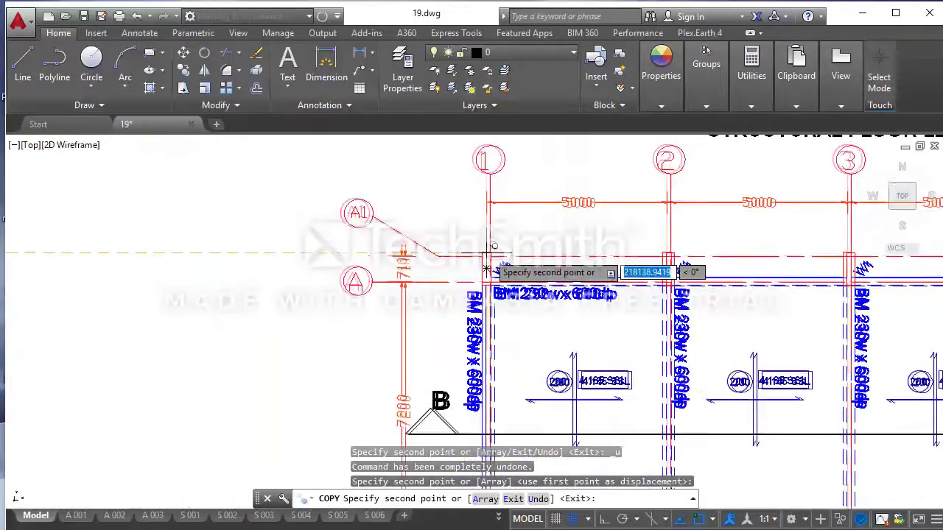
key("Escape")
scroll(545, 253, "down", 6)
scroll(604, 266, "up", 4)
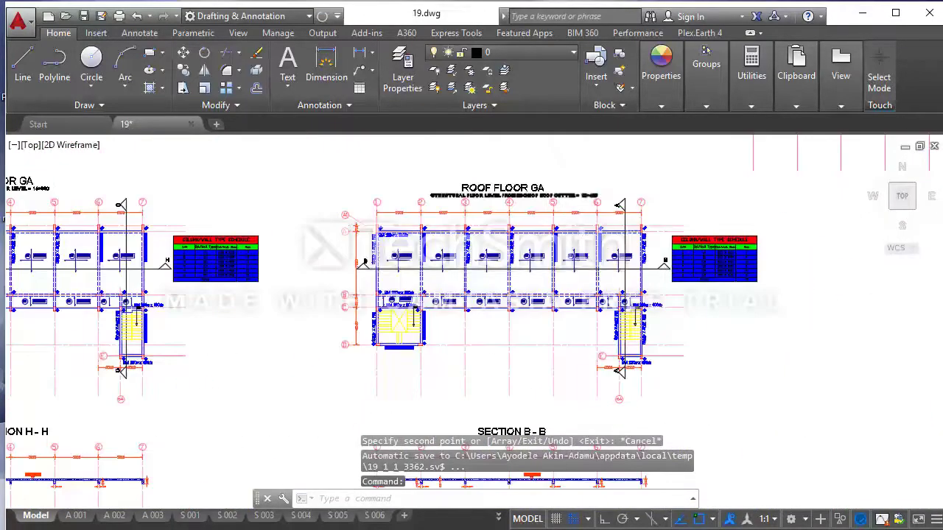
scroll(567, 197, "up", 4)
Pan and zoom in on the W1 column at grids 1 and A of the Roof Floor GA plan
scroll(462, 220, "down", 4)
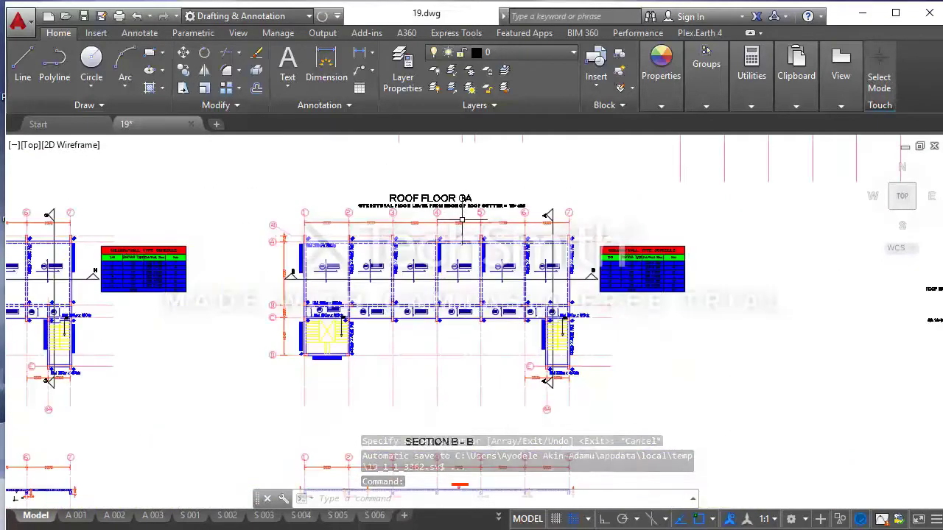
middle_click_drag(488, 316, 494, 251)
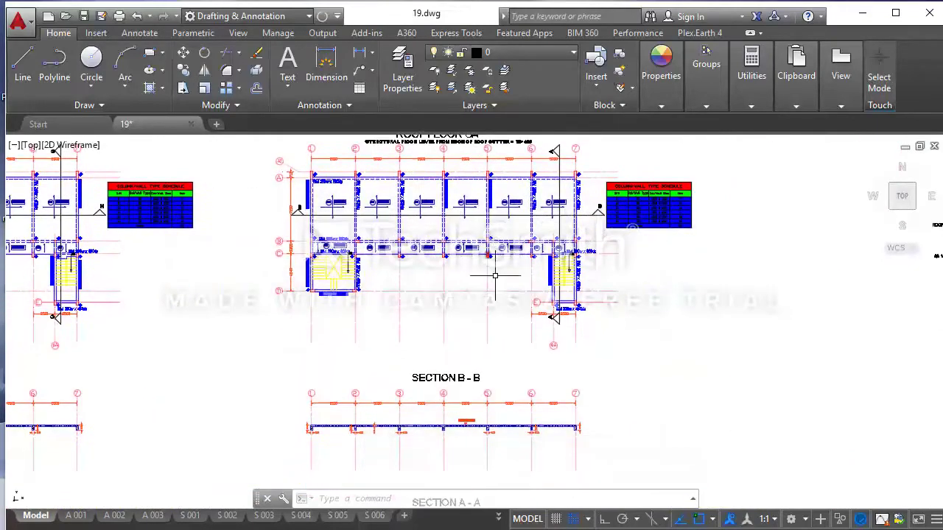
scroll(387, 206, "up", 5)
scroll(383, 214, "down", 5)
scroll(376, 228, "up", 3)
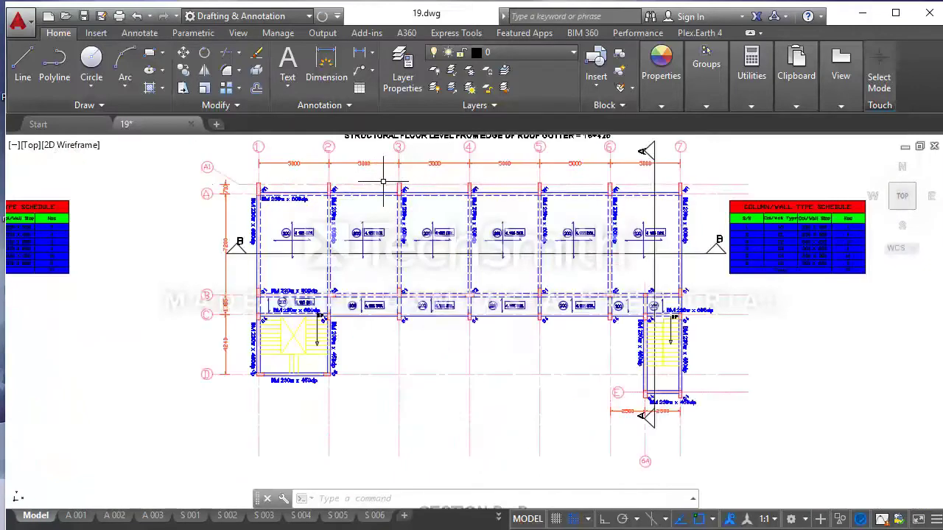
scroll(369, 249, "up", 2)
middle_click_drag(369, 249, 365, 253)
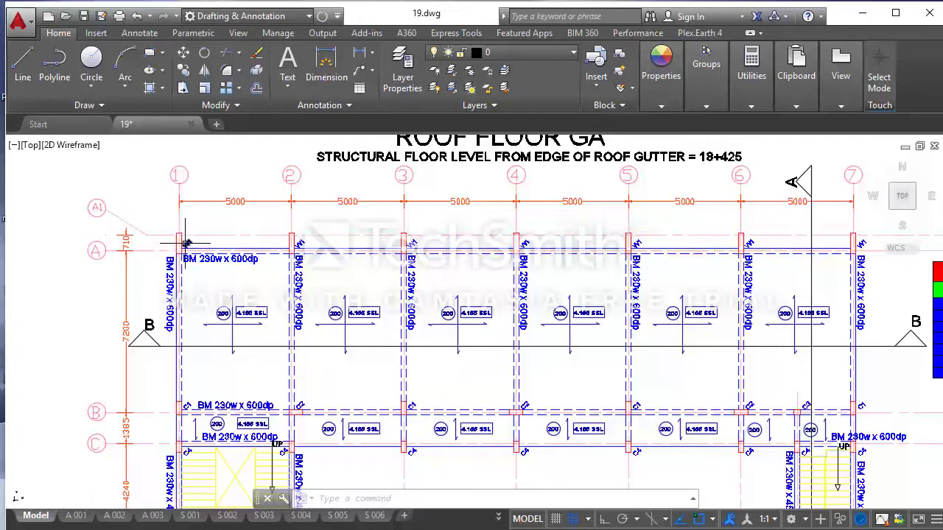
scroll(184, 245, "up", 2)
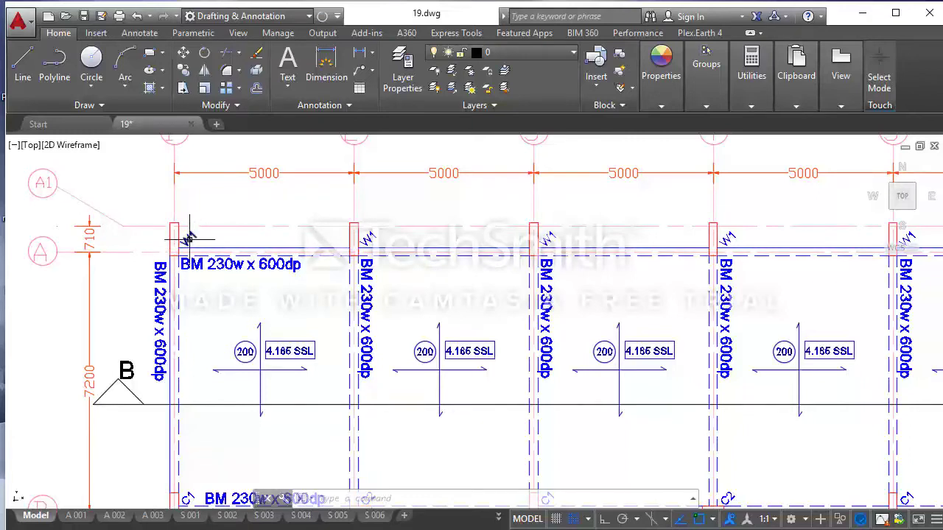
scroll(156, 243, "down", 2)
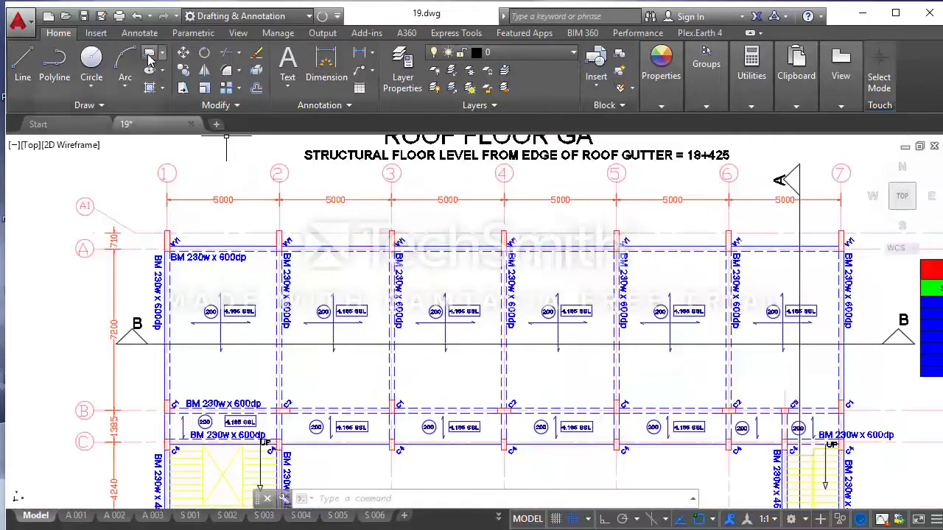
scroll(166, 242, "up", 4)
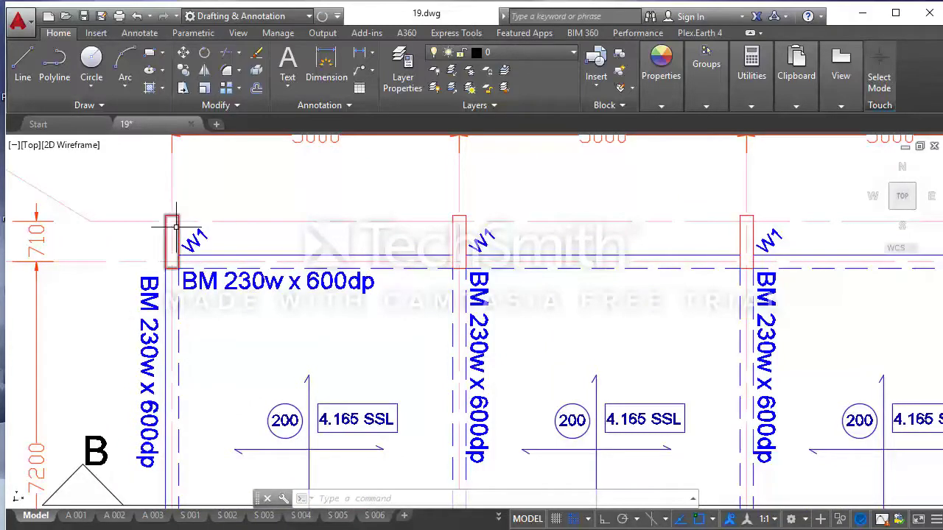
Zoom onto the wall/column detail to read the 230 x 190 and 230 x 230 sizes, then zoom back out
scroll(166, 221, "down", 3)
scroll(167, 221, "down", 5)
scroll(739, 279, "up", 2)
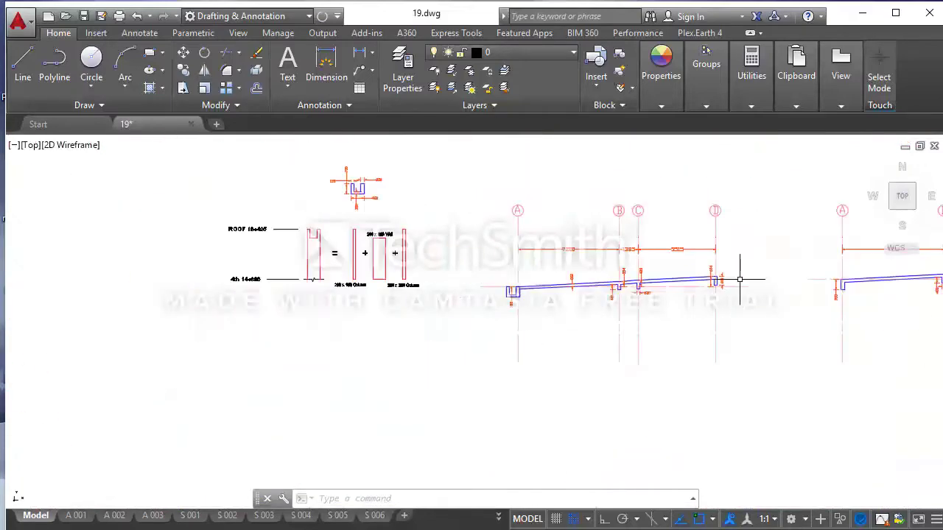
scroll(403, 246, "up", 4)
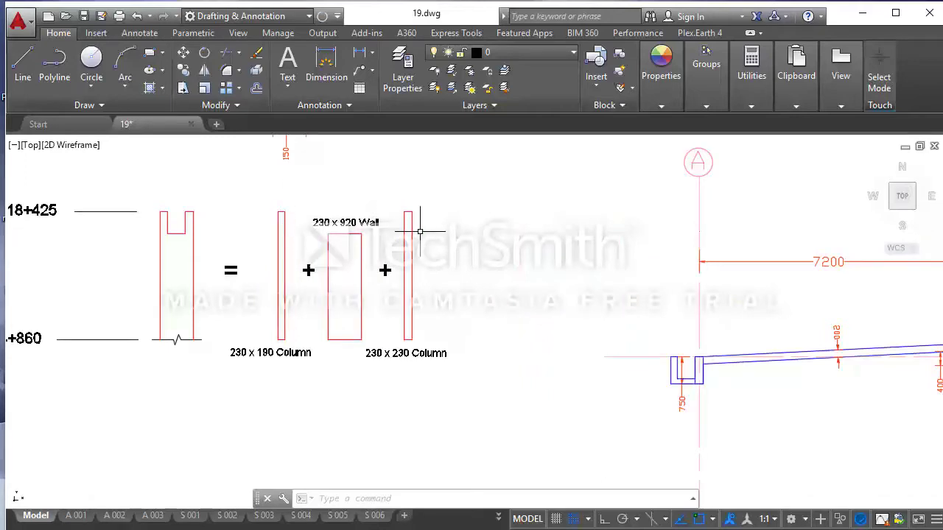
scroll(472, 235, "down", 6)
Draw a small rectangle at the top corner of the W1 column on grid A
scroll(471, 234, "down", 2)
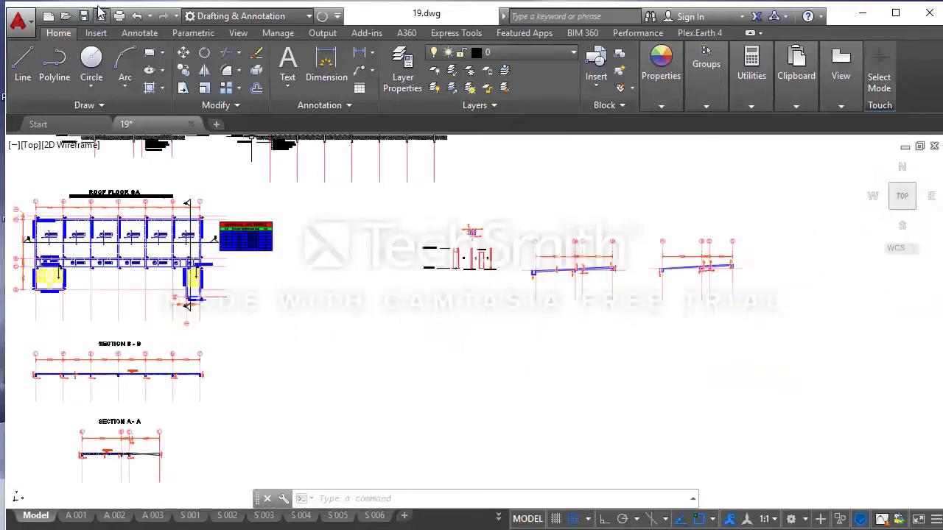
left_click(151, 51)
scroll(244, 265, "up", 2)
scroll(244, 265, "up", 4)
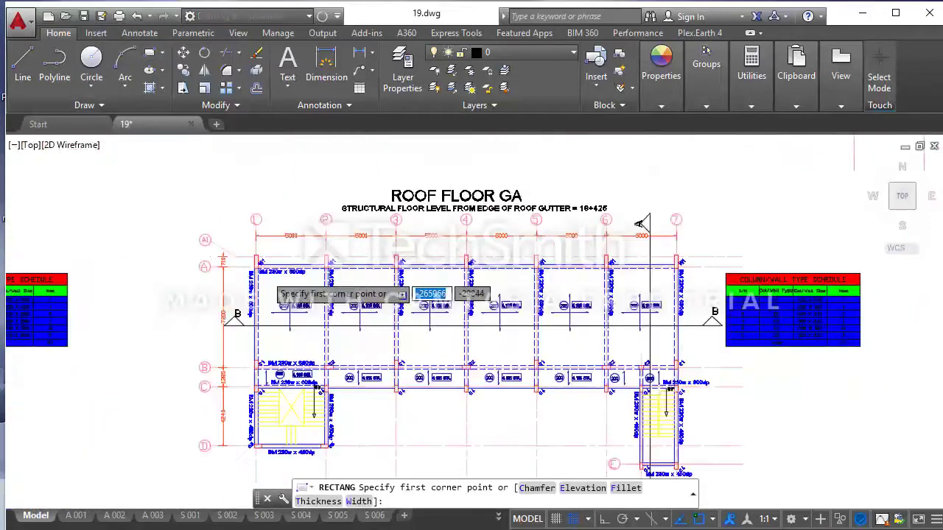
scroll(244, 265, "up", 5)
scroll(244, 265, "up", 4)
left_click(112, 282)
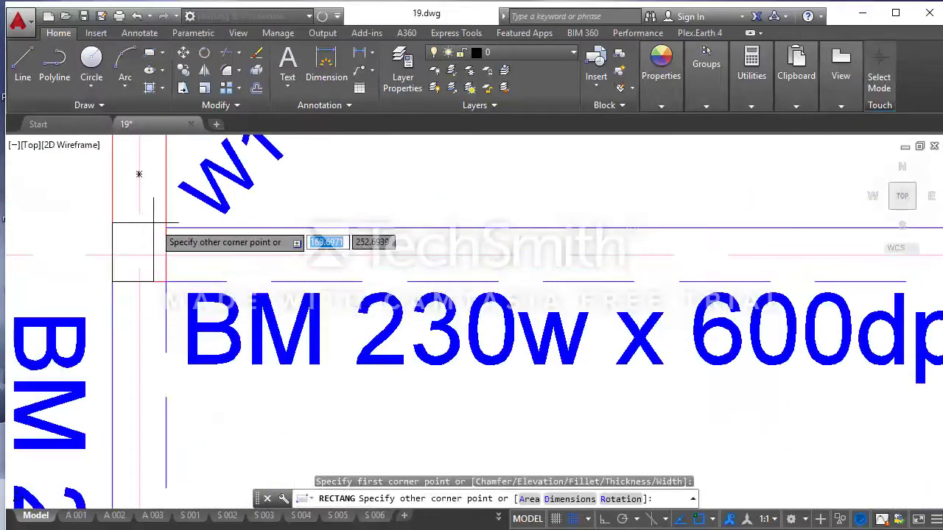
left_click(166, 229)
scroll(143, 243, "down", 3)
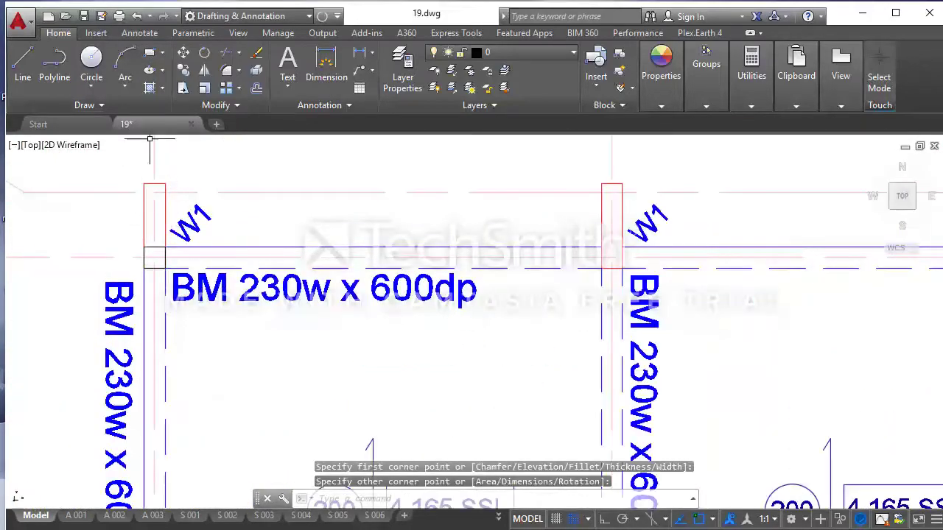
Start a second rectangle sized 230 by 190 at the column's top-left, then cancel it
left_click(157, 57)
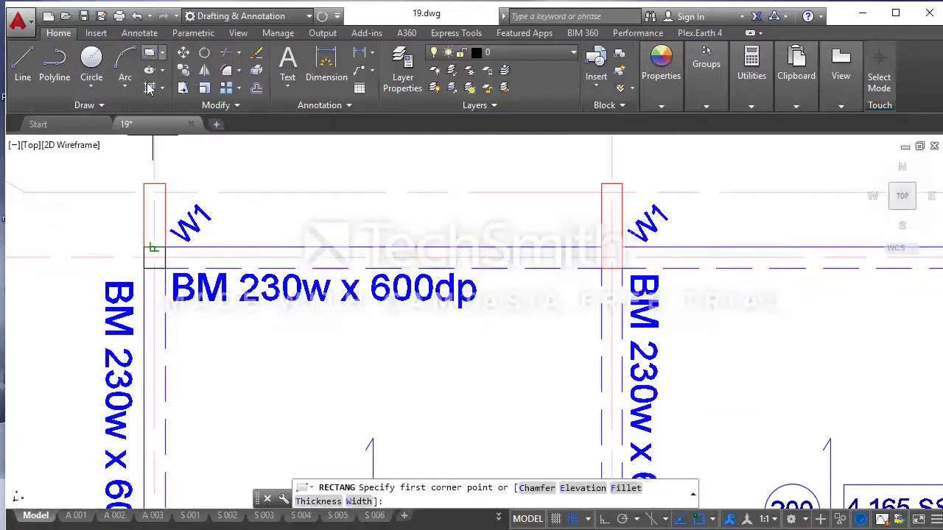
left_click(144, 184)
type("d")
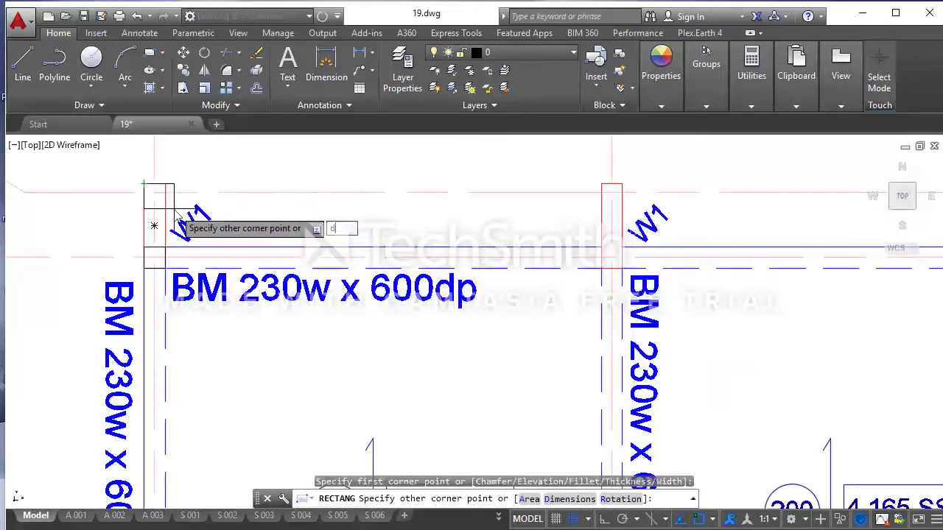
key("Return")
type("230")
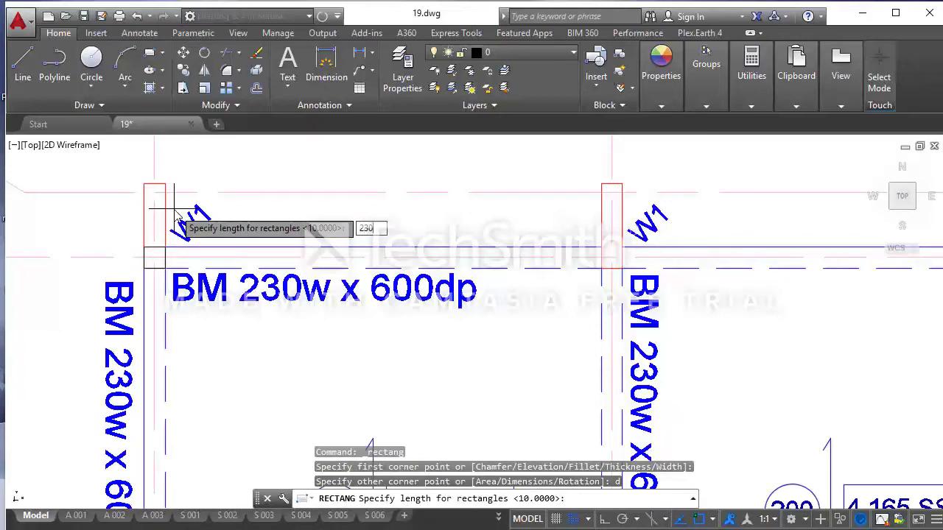
key("Return")
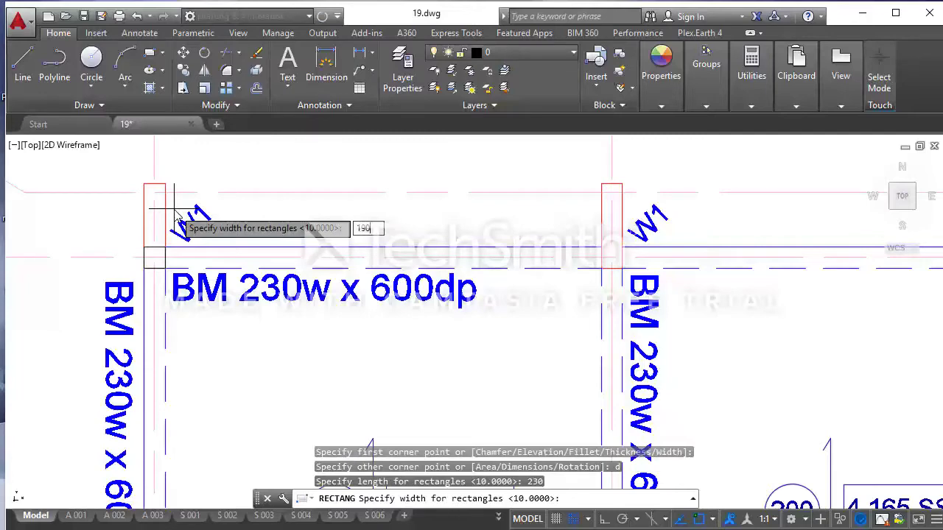
key("Return")
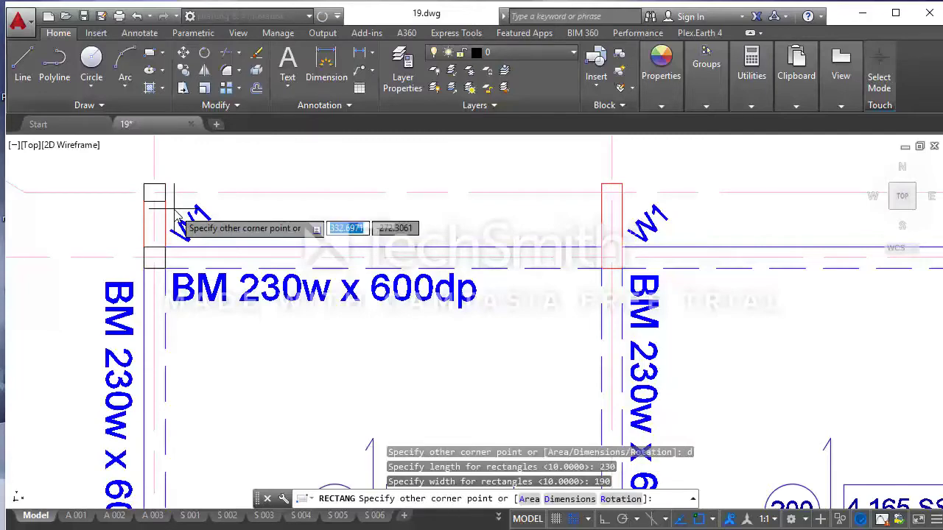
middle_click_drag(177, 218, 575, 377)
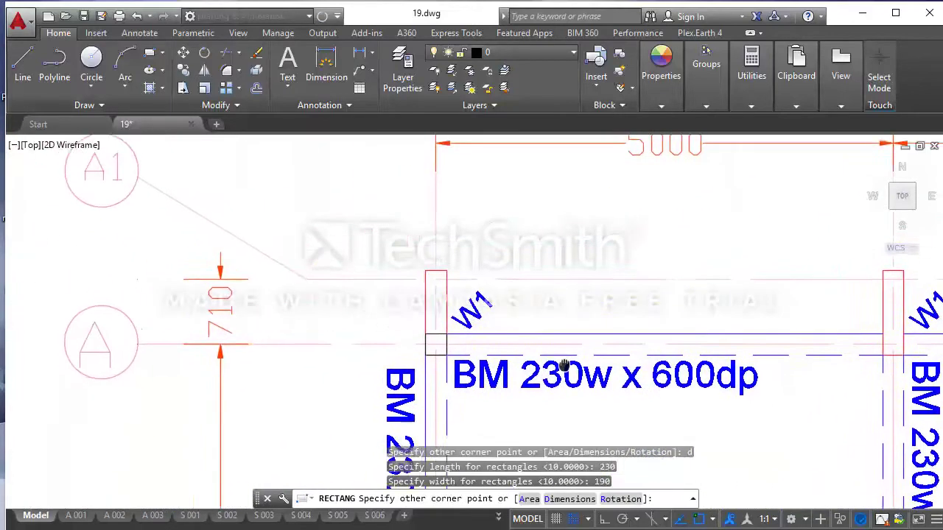
key("Escape")
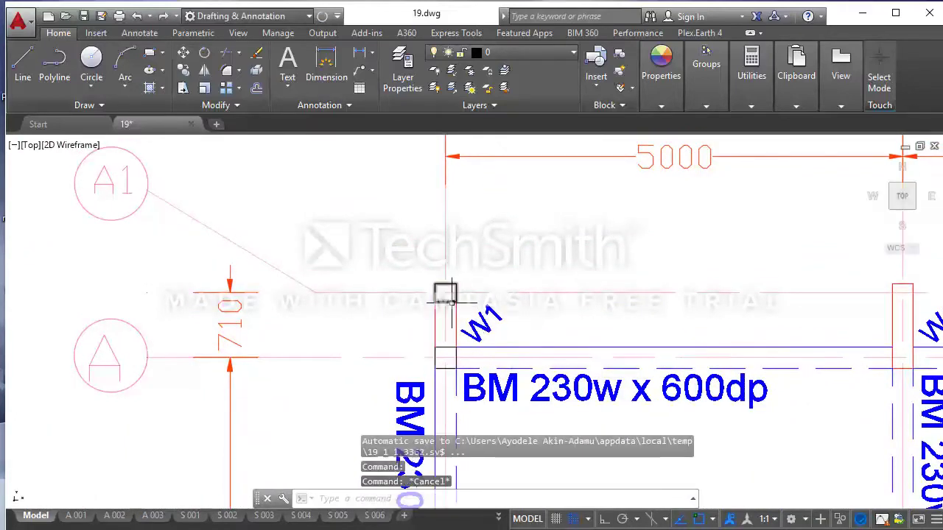
Match the tall W1 column rectangle's properties onto the small rectangle at the column top using MA
left_click(446, 347)
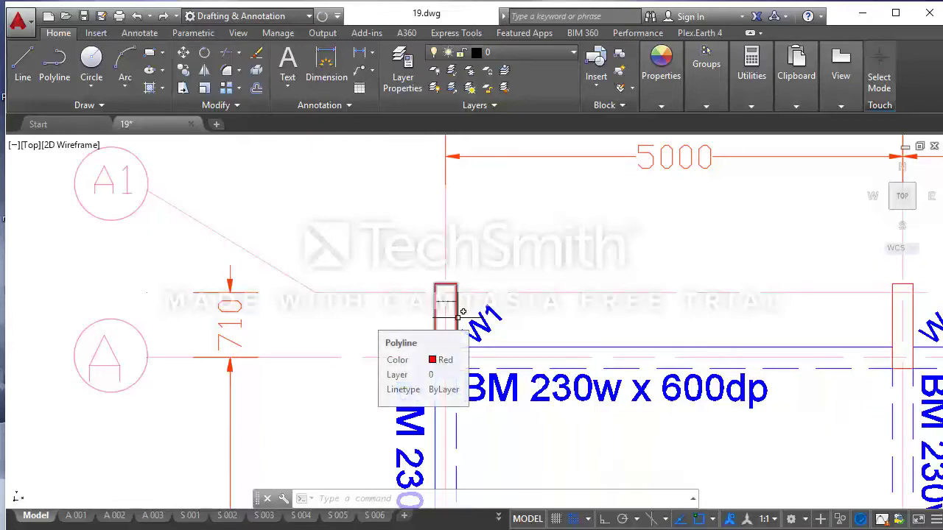
key("Escape")
left_click(458, 319)
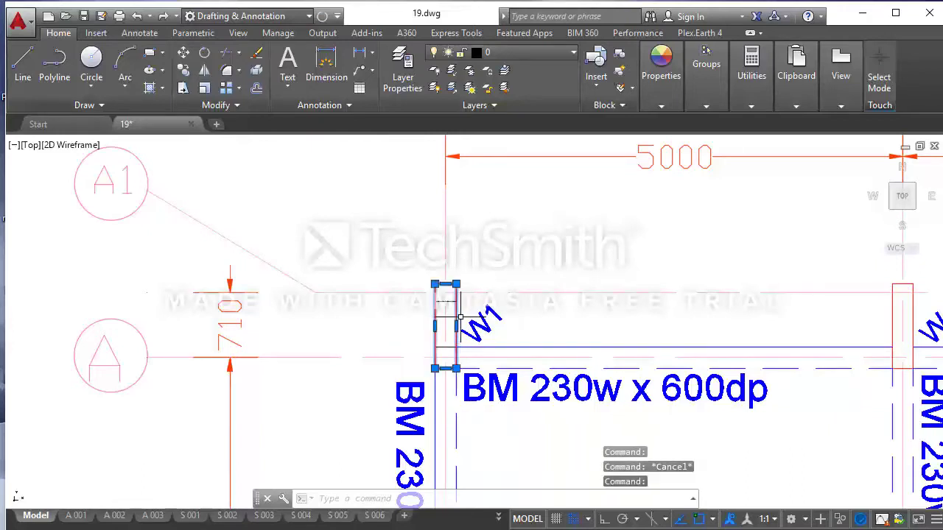
type("M")
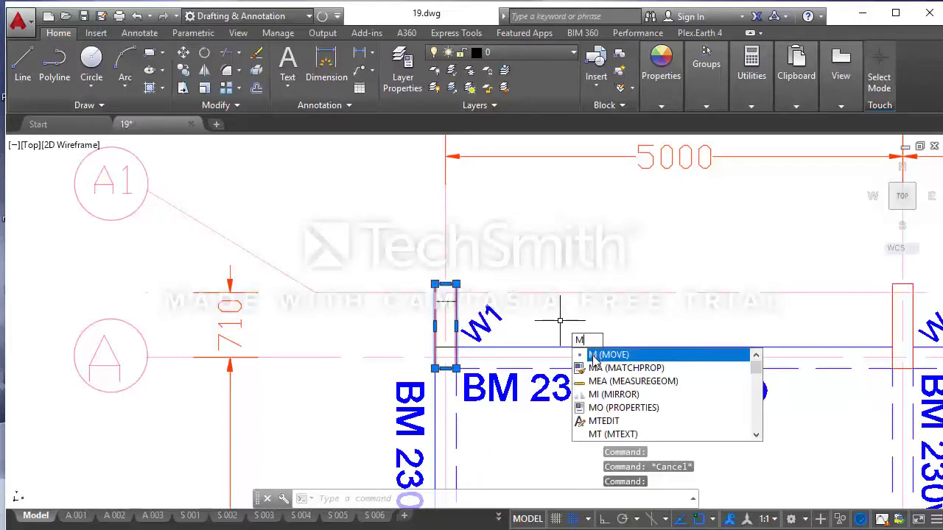
type("A")
key("Return")
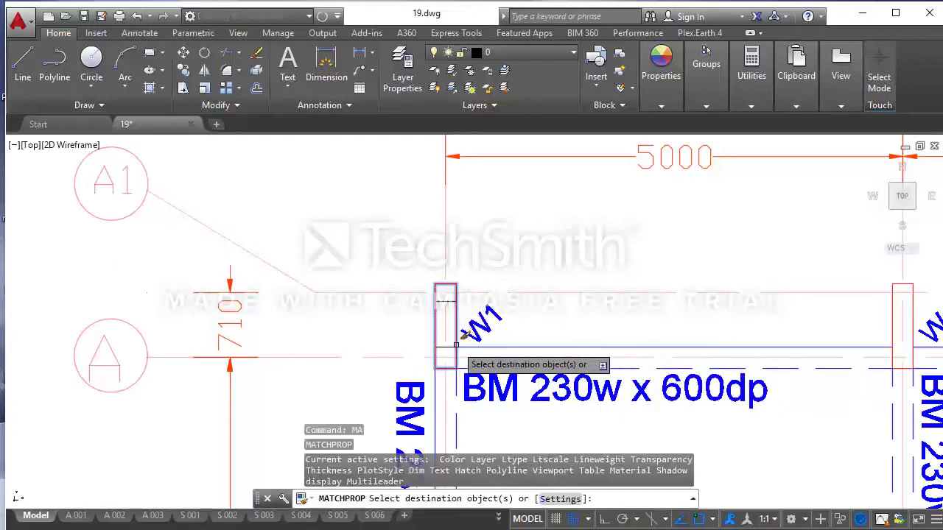
left_click(453, 346)
left_click(465, 344)
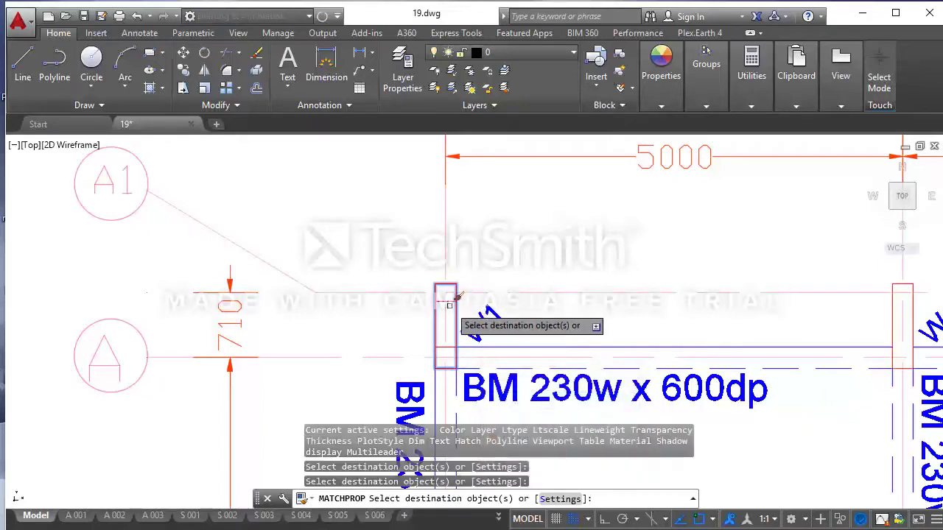
key("Escape")
Select the column square polyline at grid 1/A from the overlapping objects
left_click(459, 342)
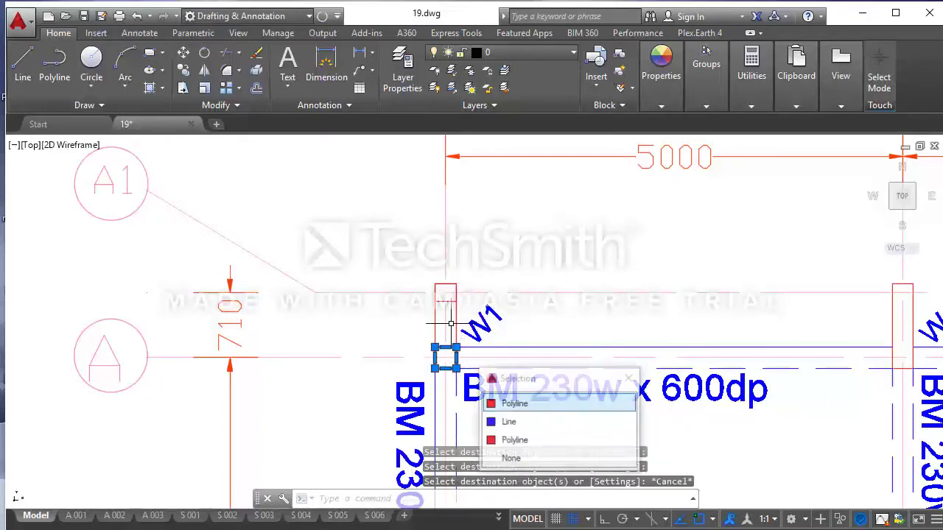
left_click(435, 317)
scroll(373, 308, "down", 2)
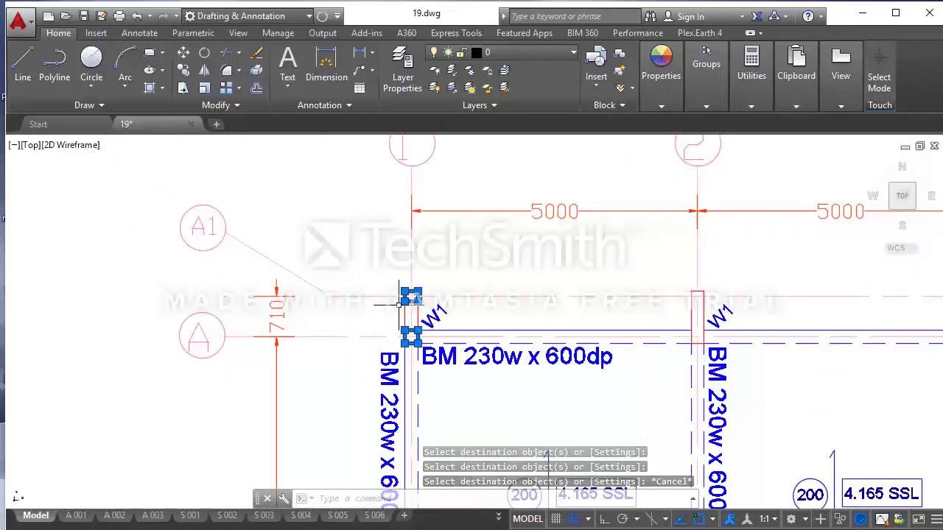
Copy the column square from its corner to grids 2 and 3, at 5000 and 10000
left_click(184, 69)
scroll(412, 299, "up", 4)
left_click(391, 296)
scroll(353, 302, "down", 4)
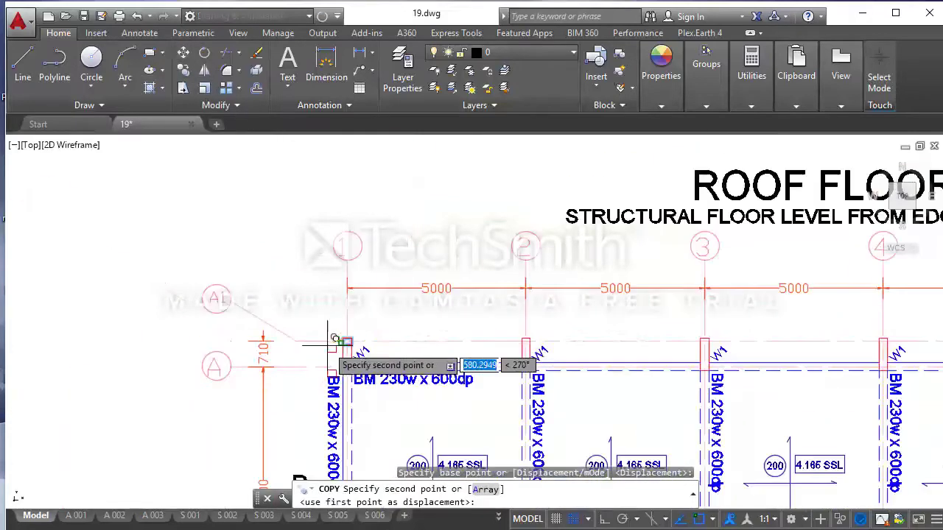
scroll(501, 316, "up", 4)
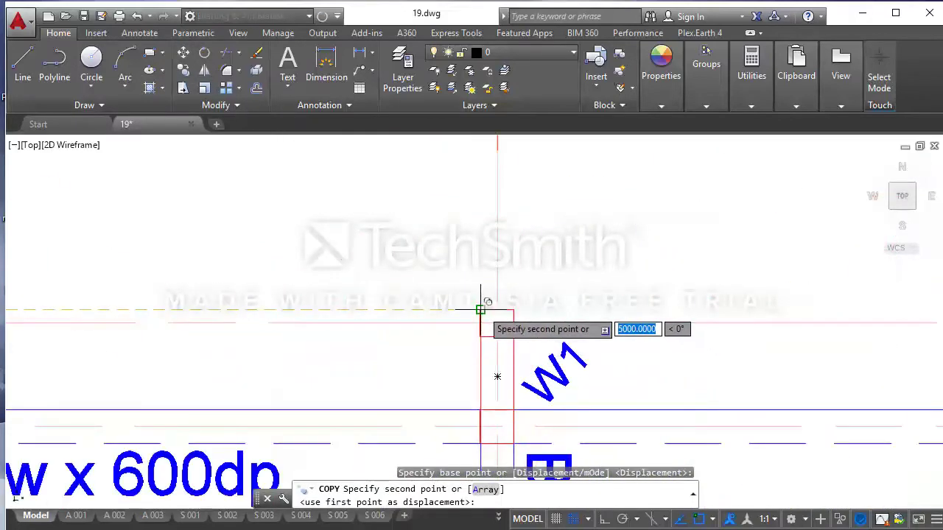
left_click(480, 309)
scroll(725, 325, "down", 4)
middle_click_drag(726, 325, 575, 324)
scroll(560, 310, "up", 4)
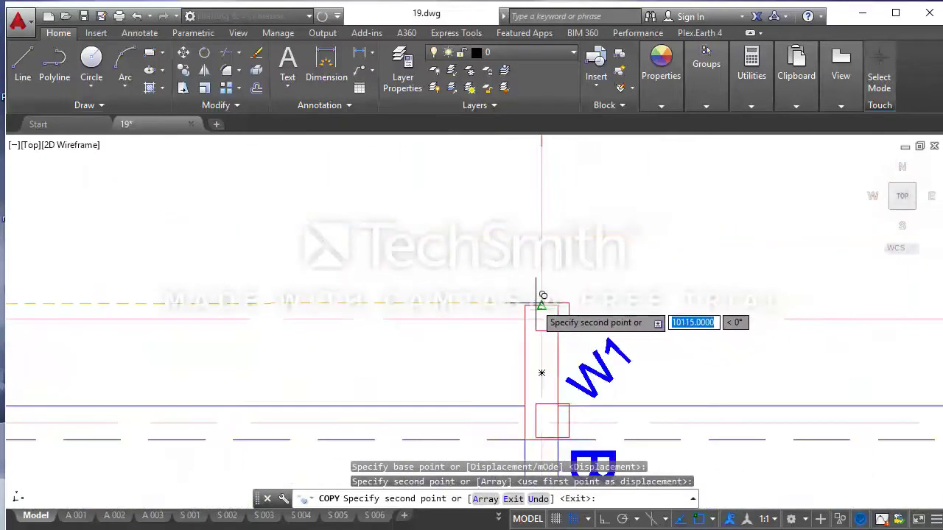
left_click(525, 304)
Place more column square copies at grids 4 and 5, at 15000 and 20000
scroll(442, 295, "down", 6)
scroll(471, 289, "up", 1)
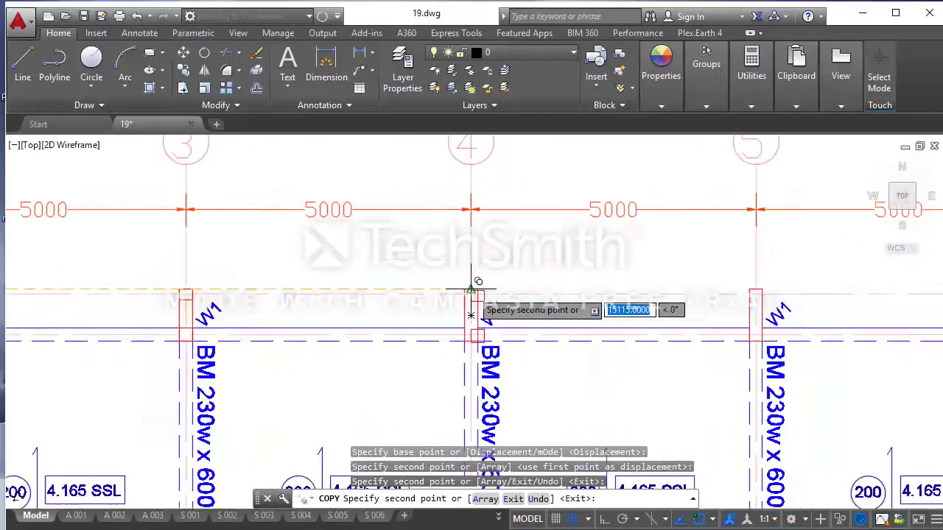
scroll(471, 290, "up", 2)
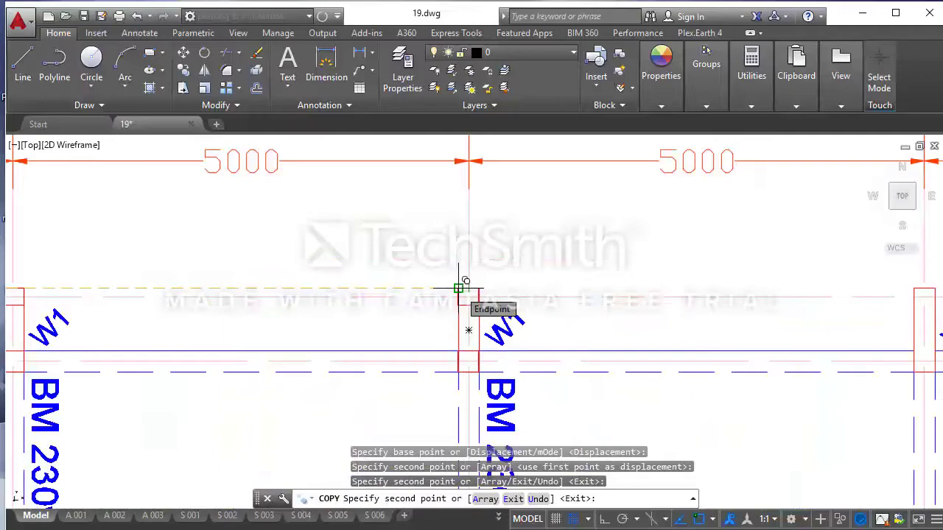
left_click(458, 288)
scroll(446, 327, "down", 3)
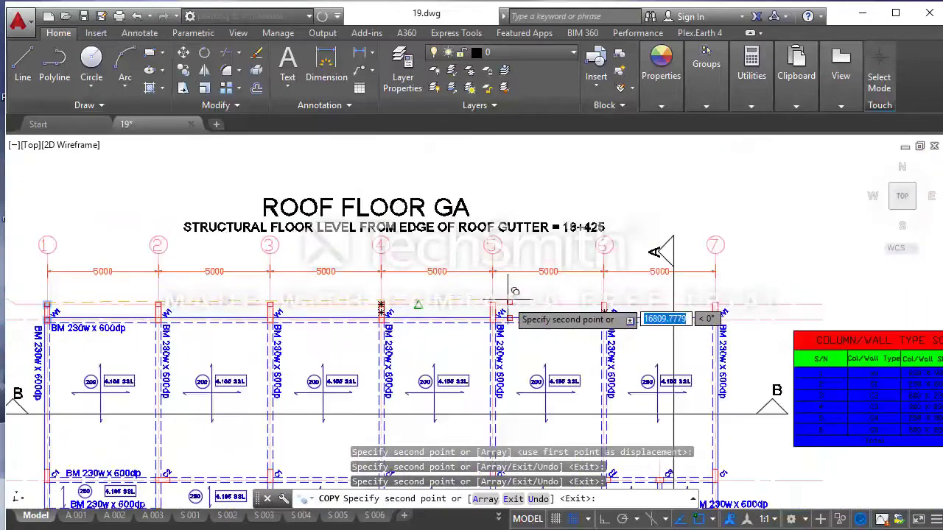
scroll(509, 299, "up", 5)
left_click(419, 272)
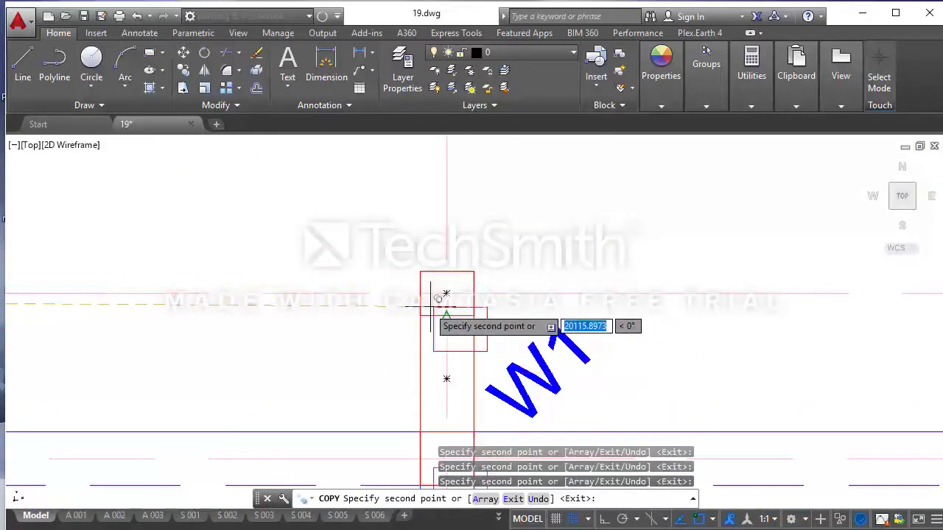
scroll(376, 291, "down", 5)
scroll(471, 298, "up", 3)
scroll(401, 279, "up", 2)
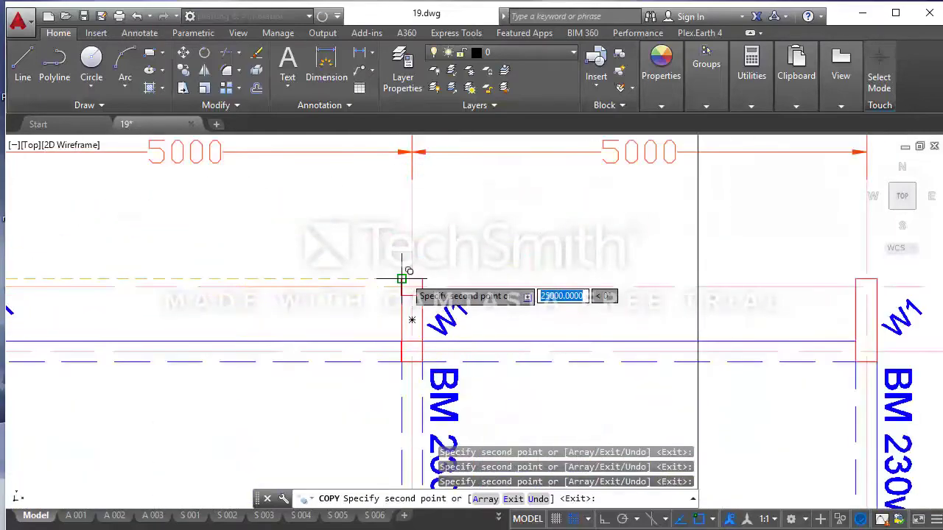
scroll(414, 287, "down", 2)
scroll(569, 281, "up", 5)
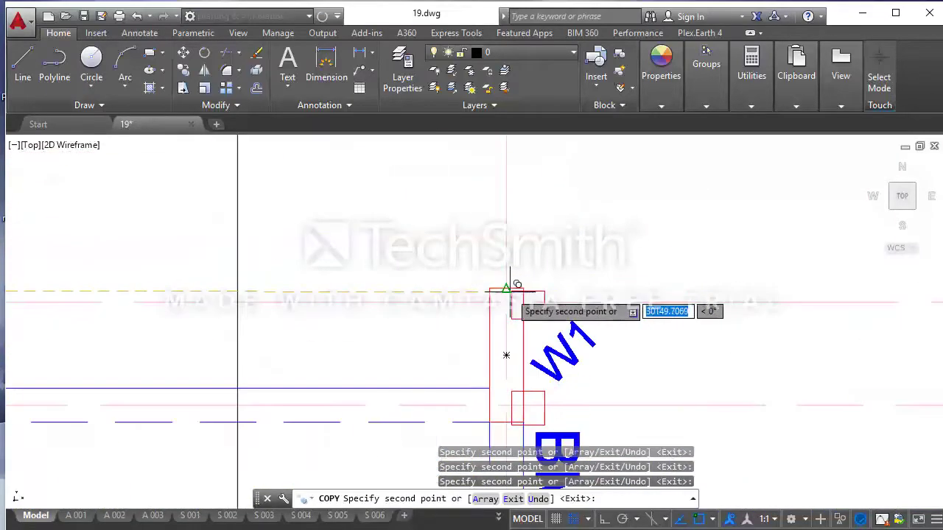
scroll(632, 274, "down", 3)
scroll(667, 295, "down", 6)
key("Escape")
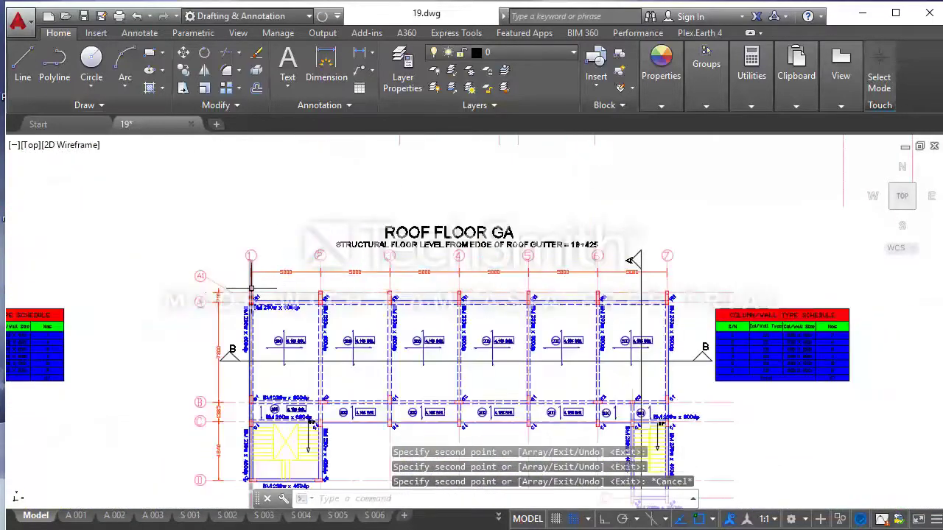
Pan the plan to bring the stair and schedule into view
scroll(320, 270, "up", 4)
scroll(394, 318, "down", 4)
scroll(394, 318, "up", 4)
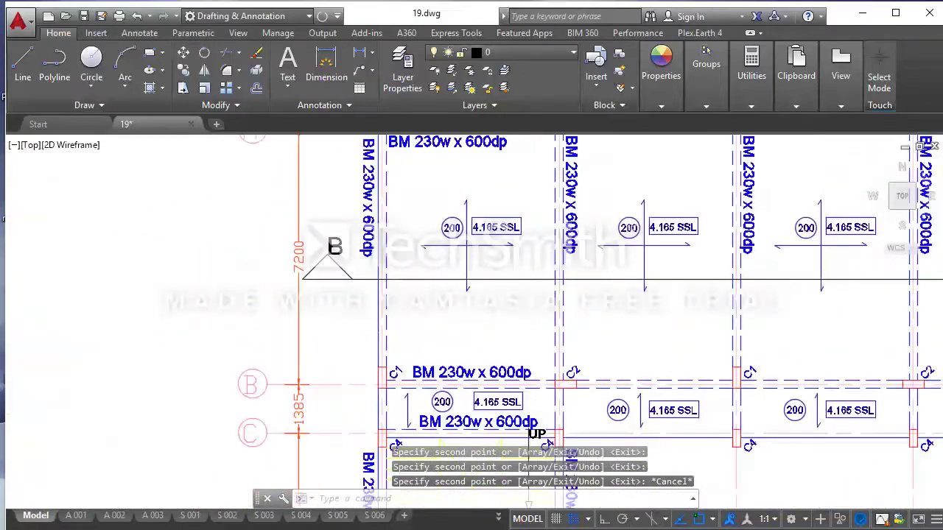
scroll(393, 318, "down", 4)
middle_click_drag(566, 388, 506, 288)
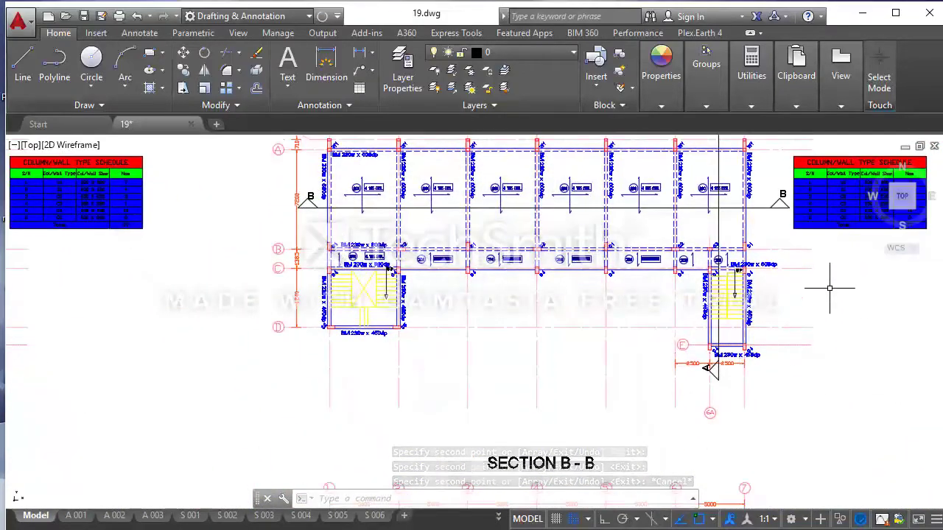
scroll(838, 288, "up", 3)
middle_click_drag(775, 238, 671, 315)
scroll(671, 315, "down", 3)
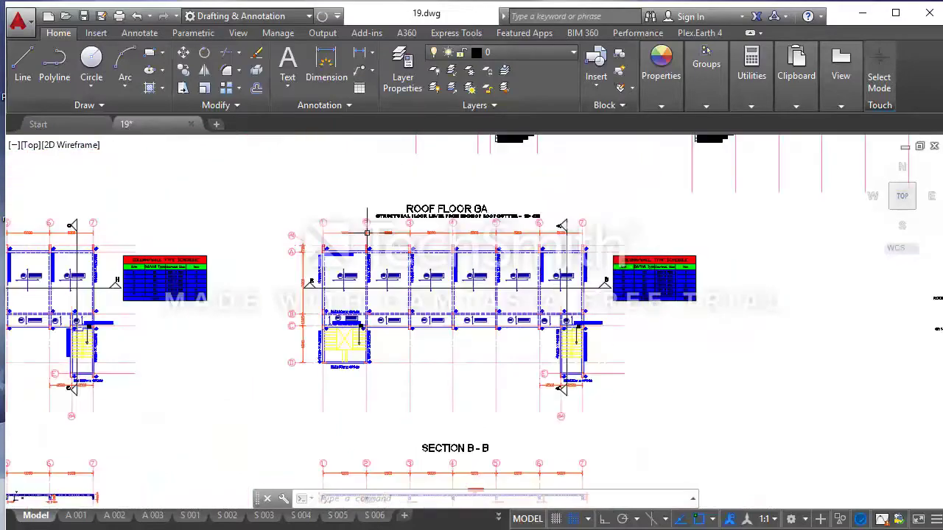
scroll(356, 284, "up", 2)
scroll(356, 283, "up", 3)
scroll(356, 284, "up", 2)
Copy the W1 label to just left of the grid 1/A column
scroll(355, 283, "down", 2)
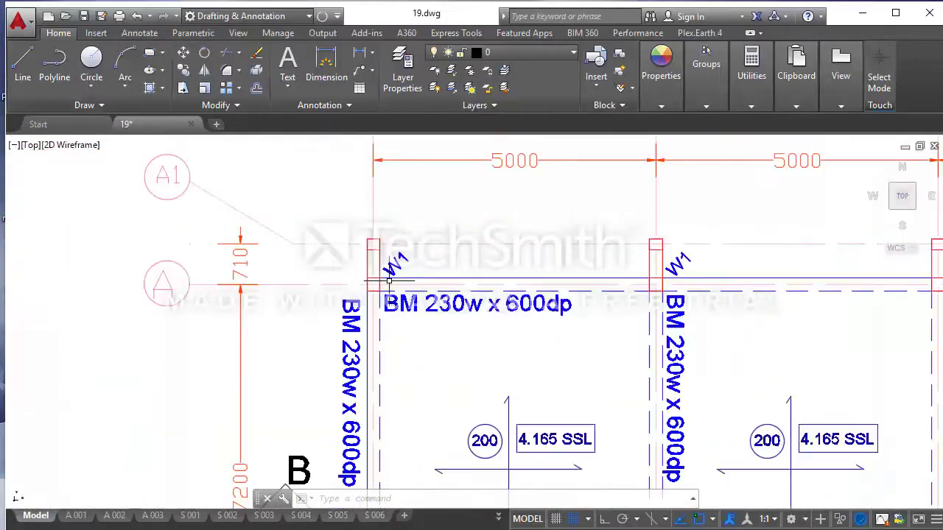
scroll(411, 267, "down", 2)
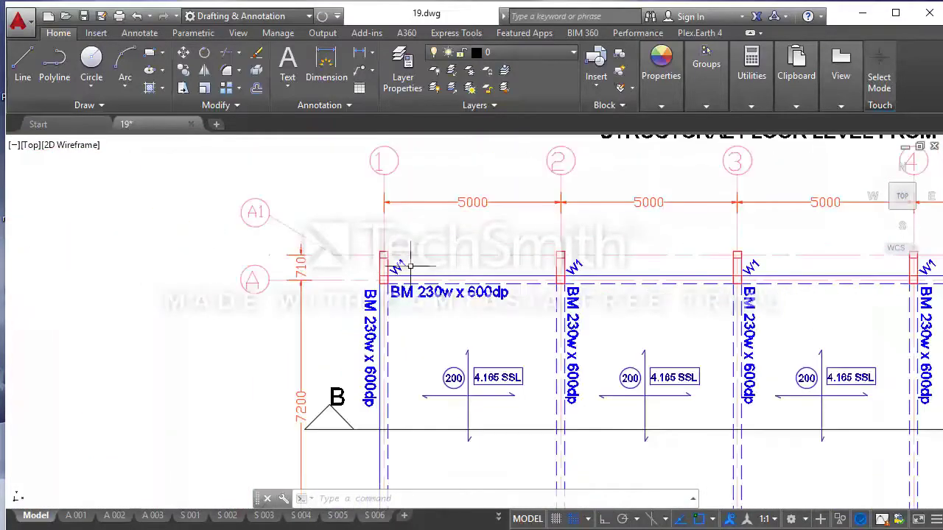
left_click(182, 70)
left_click(424, 316)
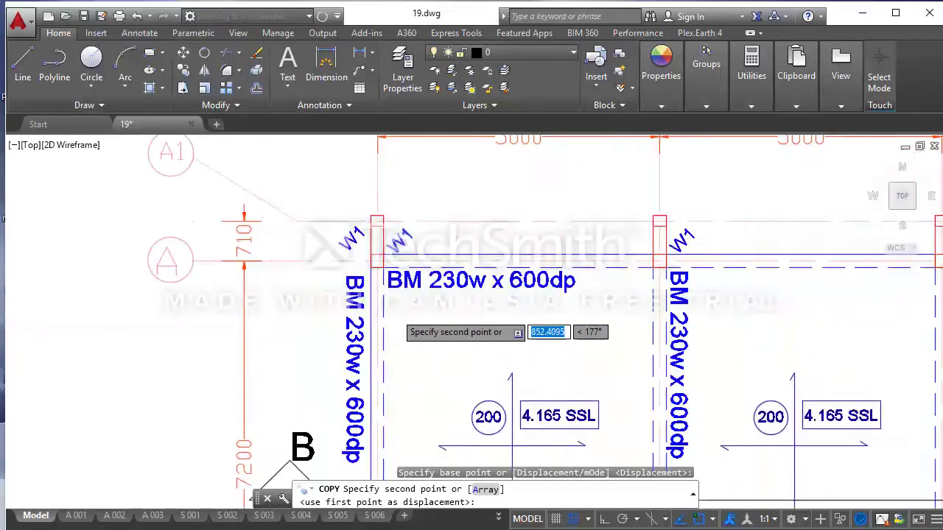
scroll(403, 314, "up", 2)
scroll(402, 312, "up", 2)
left_click(394, 318)
key("Escape")
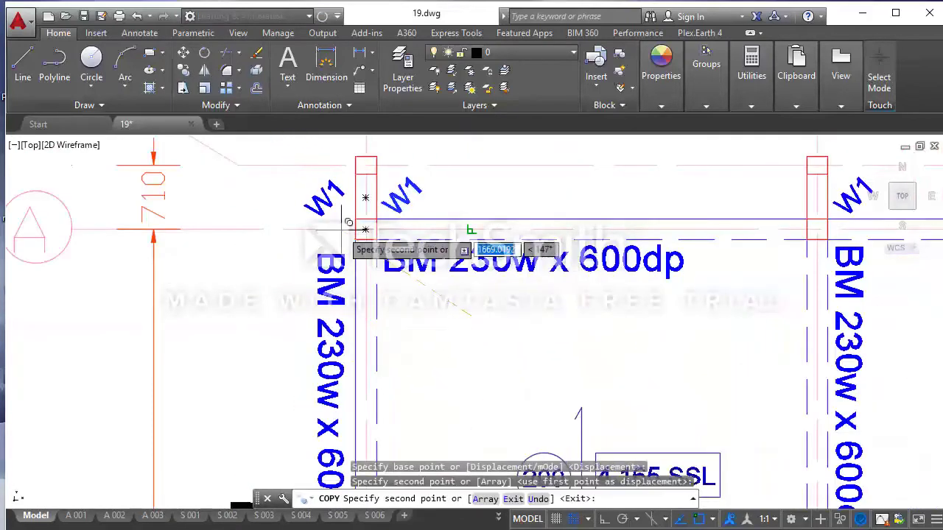
Edit the copied label's text into the C6 column mark
left_click(352, 221)
left_click(298, 173)
left_click(183, 52)
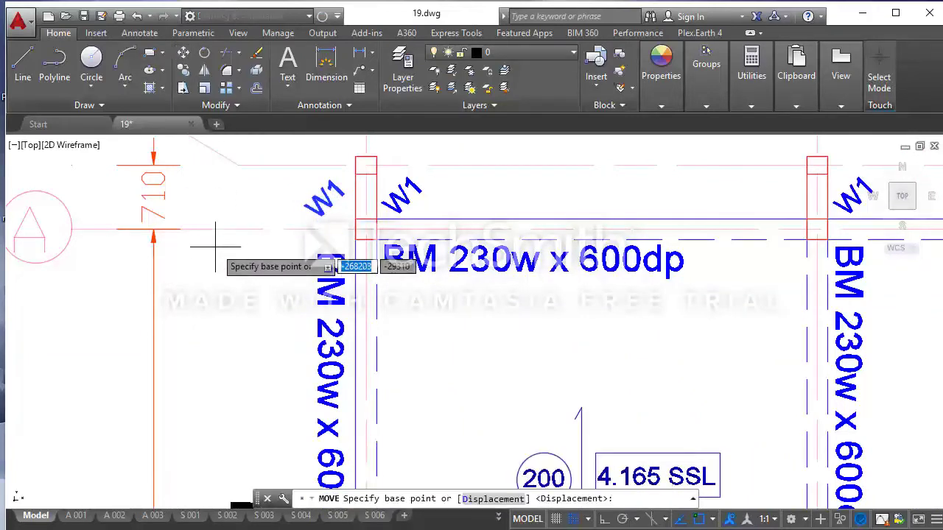
left_click(218, 246)
key("Escape")
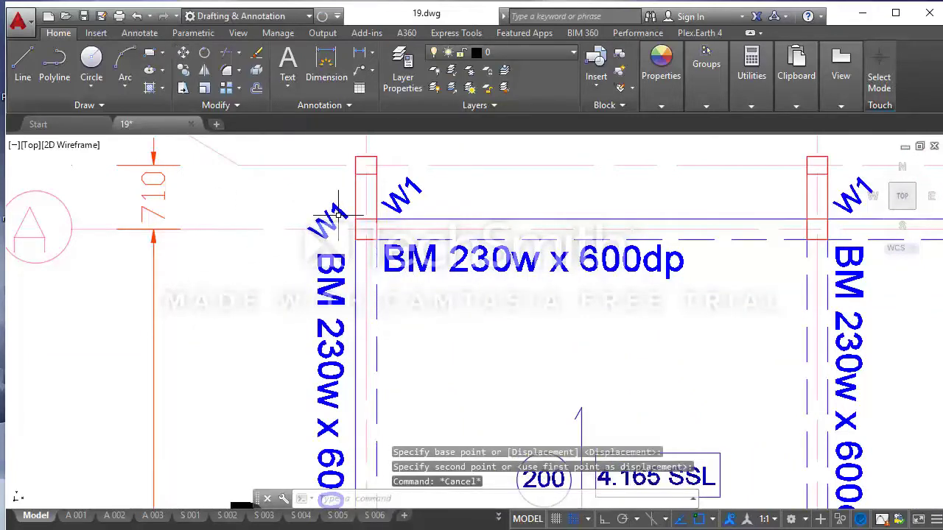
double_click(331, 221)
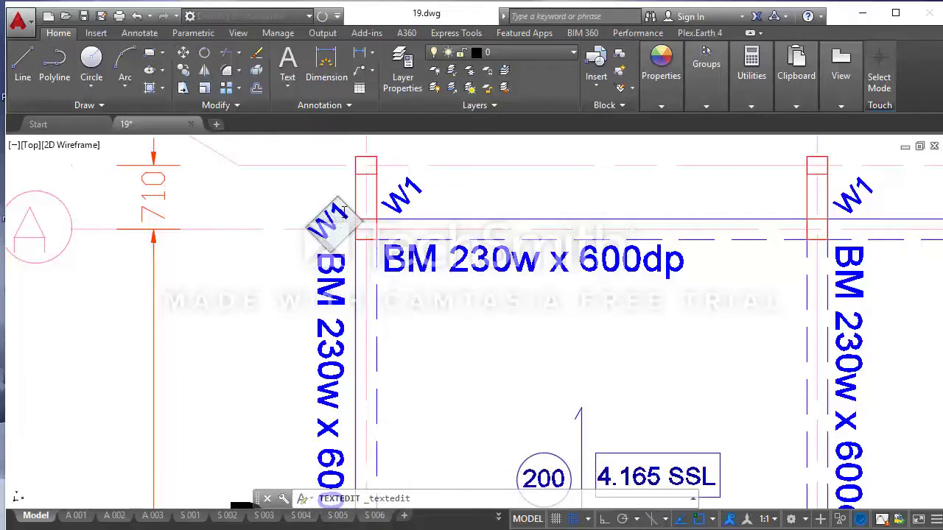
type("C9")
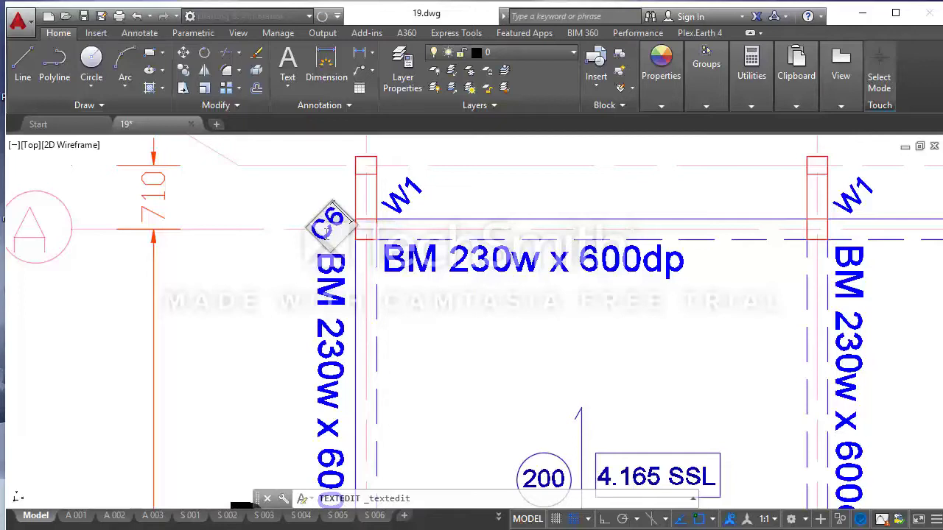
key("Return")
key("Return")
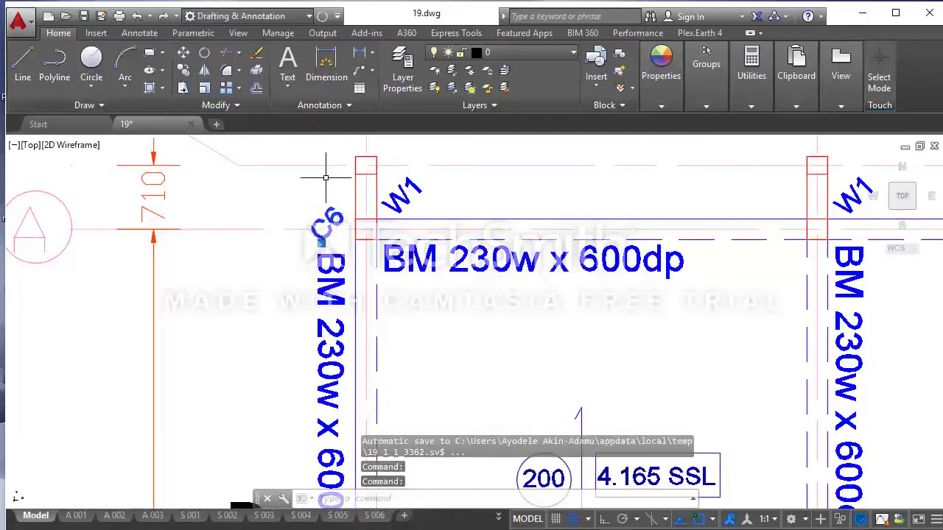
Copy the mark straight up with Ortho on, rename it C7, and select both marks
left_click(184, 71)
left_click(253, 301)
scroll(258, 306, "down", 2)
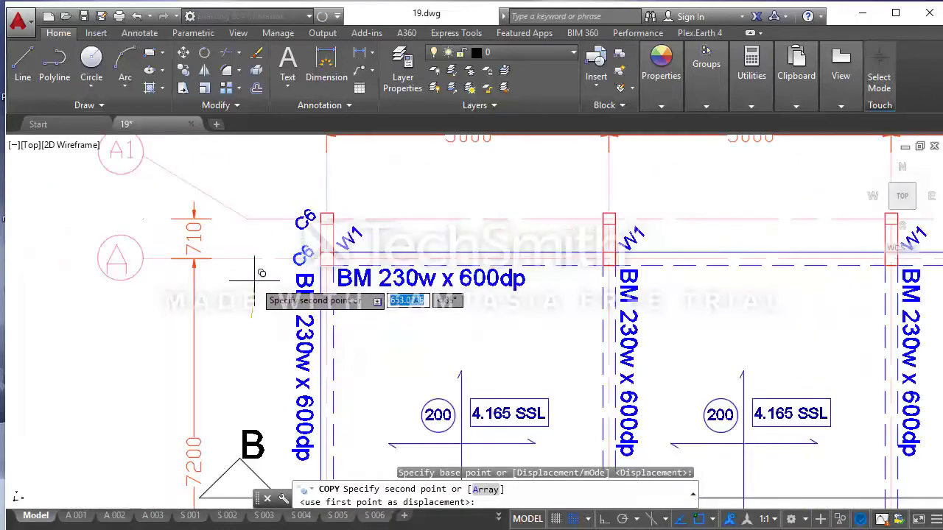
left_click(605, 519)
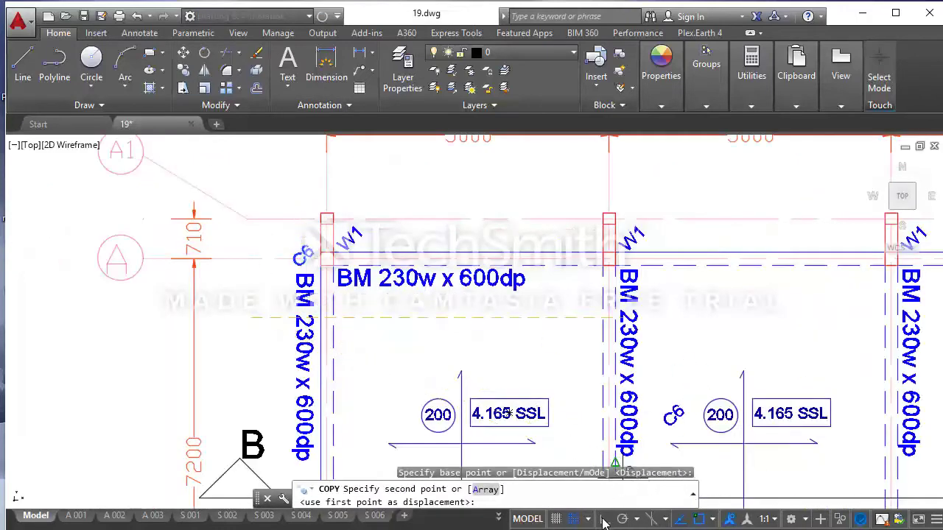
left_click(253, 270)
key("Escape")
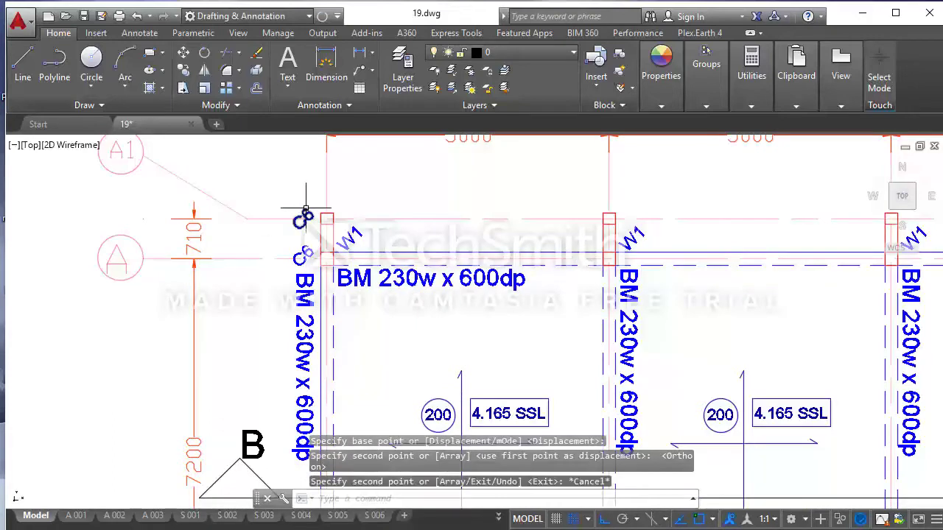
double_click(305, 216)
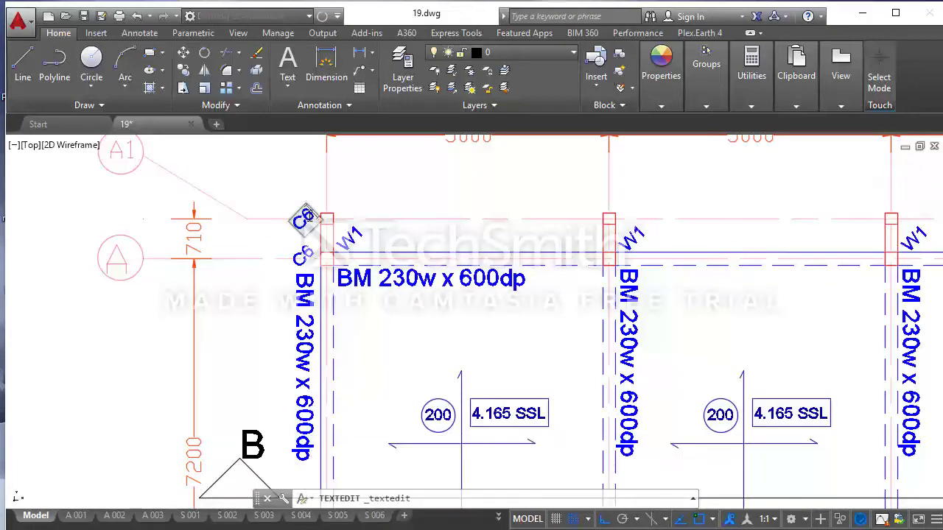
type("7")
key("Return")
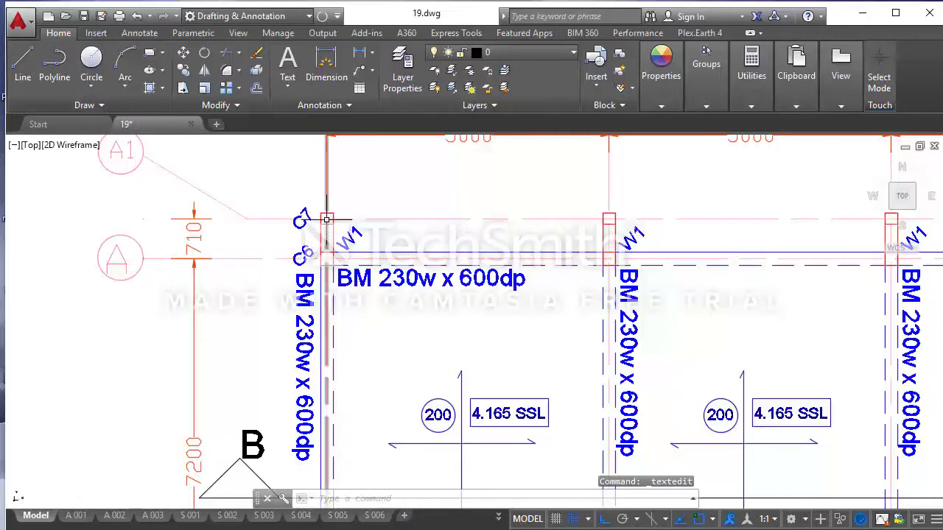
left_click(302, 255)
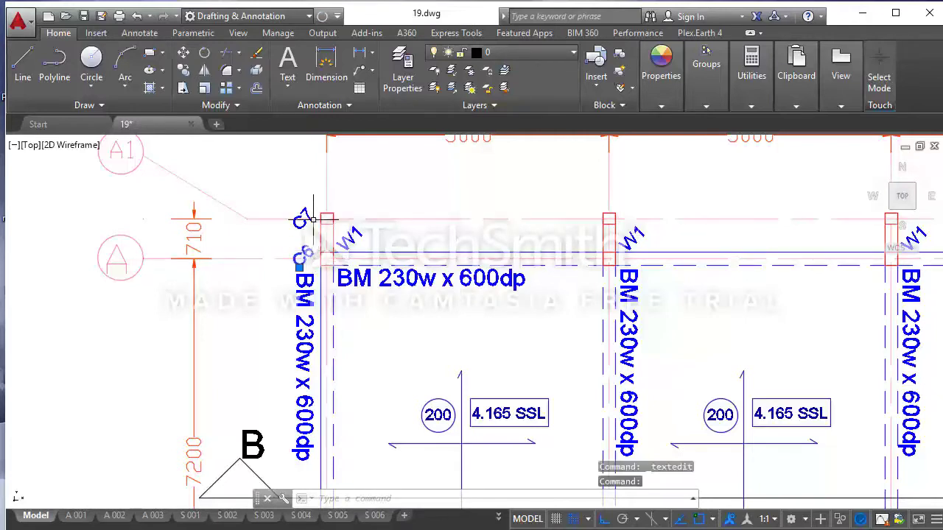
left_click(307, 212)
Copy the selected column labels from the C7 column corner to the next column
left_click(183, 70)
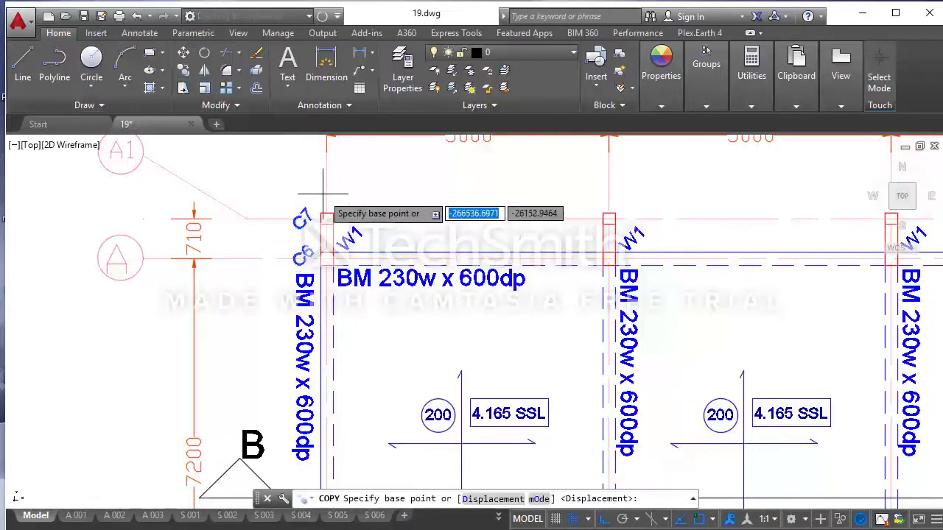
left_click(327, 218)
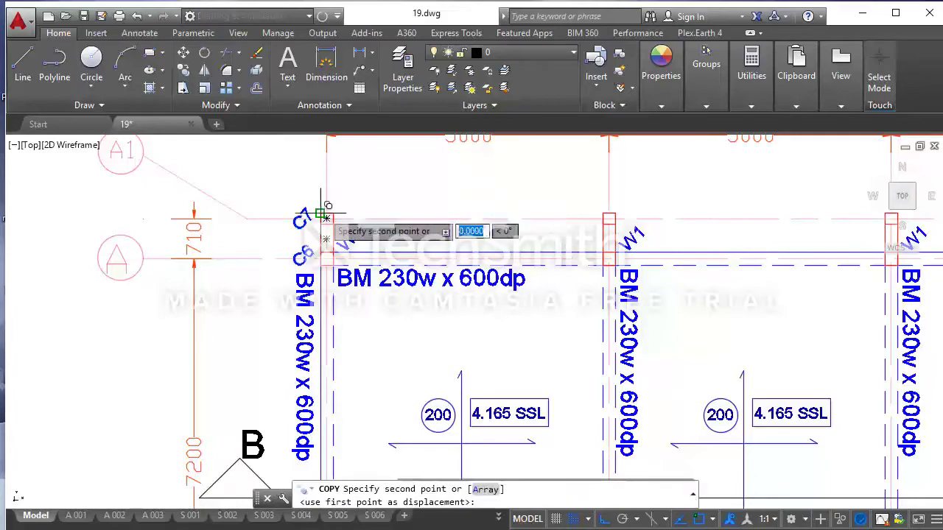
left_click(609, 219)
scroll(470, 277, "down", 4)
scroll(534, 243, "up", 4)
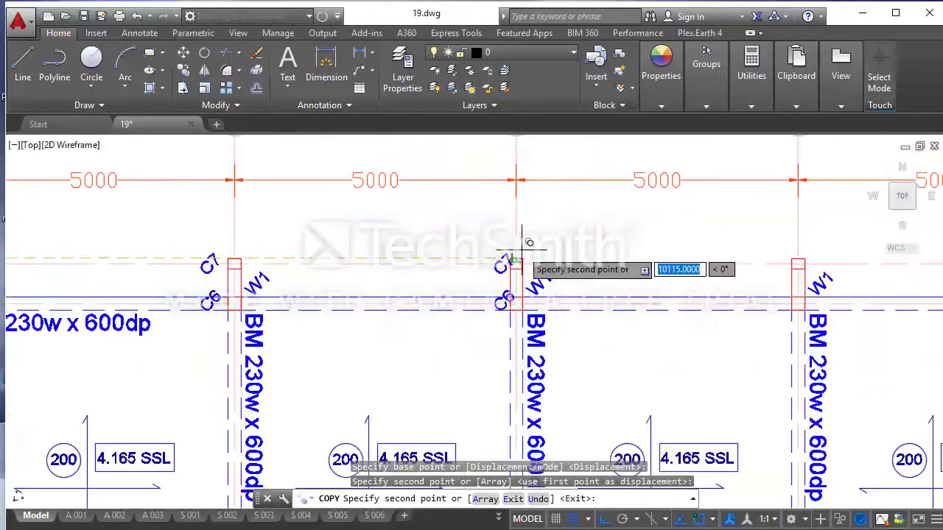
scroll(520, 244, "up", 4)
scroll(516, 252, "down", 3)
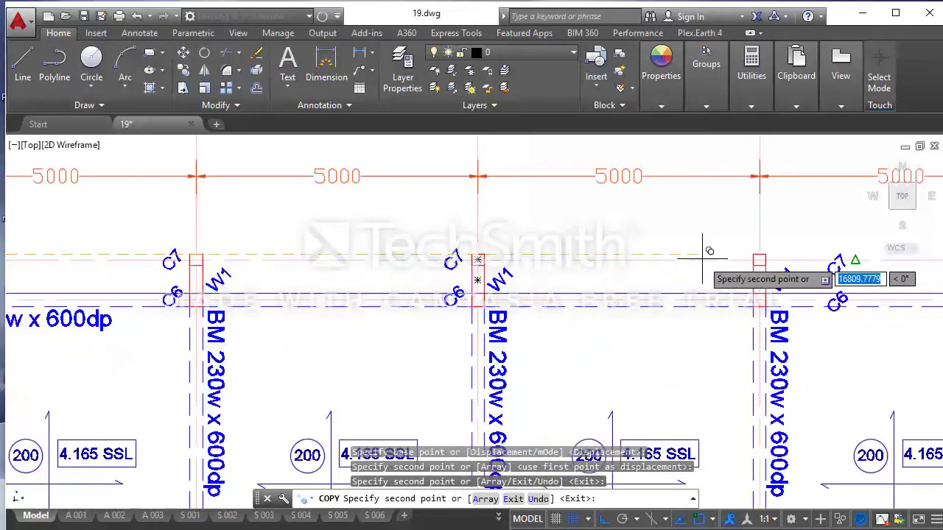
Place further label copies at the right and middle columns
left_click(760, 259)
scroll(766, 243, "up", 4)
scroll(394, 219, "down", 4)
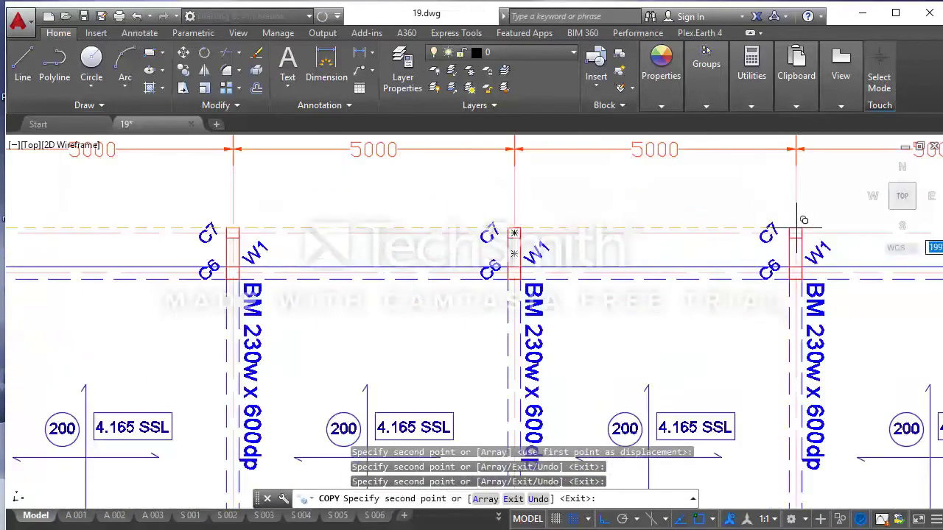
scroll(530, 205, "up", 4)
left_click(533, 207)
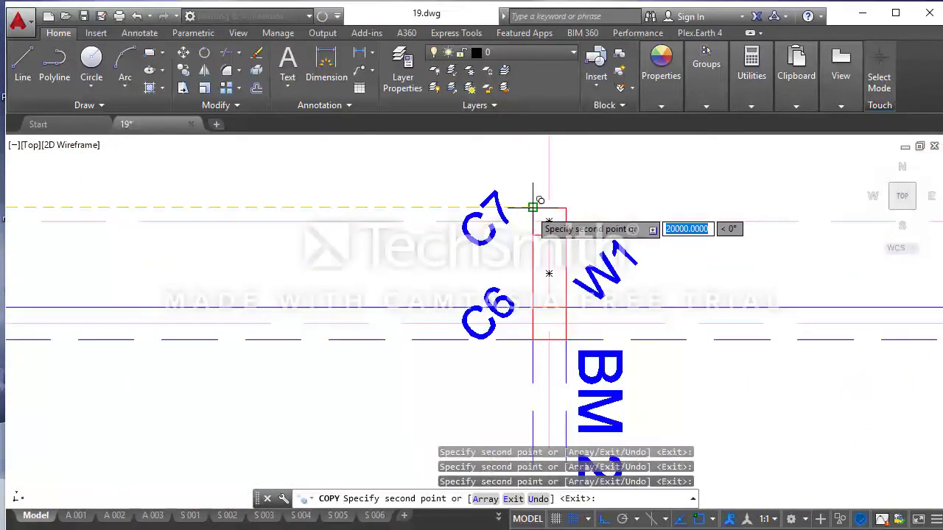
scroll(347, 203, "down", 3)
scroll(477, 189, "up", 2)
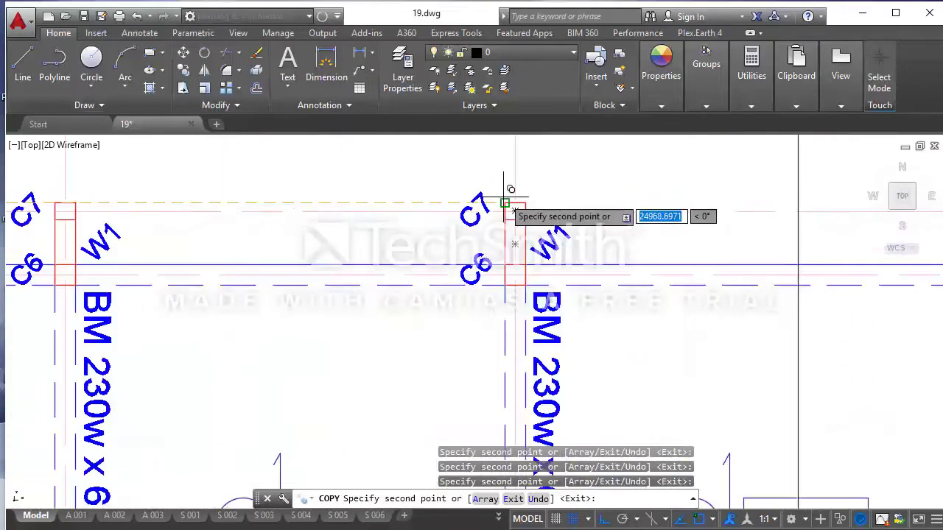
scroll(506, 190, "down", 5)
scroll(358, 177, "up", 3)
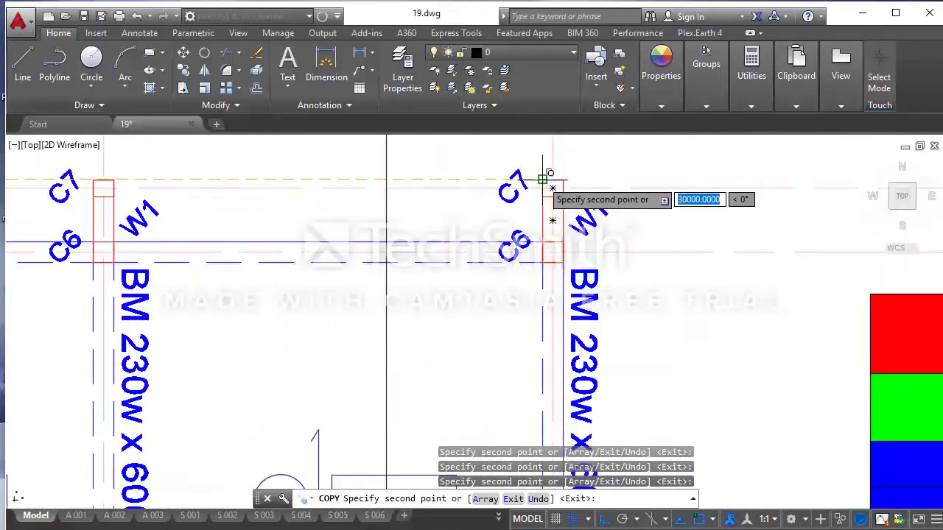
scroll(552, 185, "down", 5)
scroll(374, 199, "up", 1)
key("Escape")
Insert two blank rows below schedule row 8 and select the new row's cells
scroll(374, 198, "down", 4)
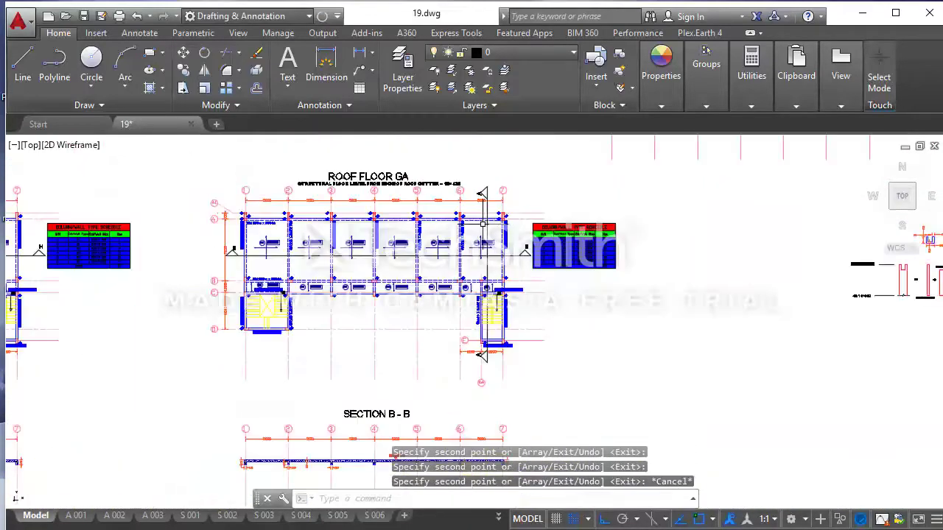
scroll(354, 221, "up", 4)
scroll(321, 238, "up", 2)
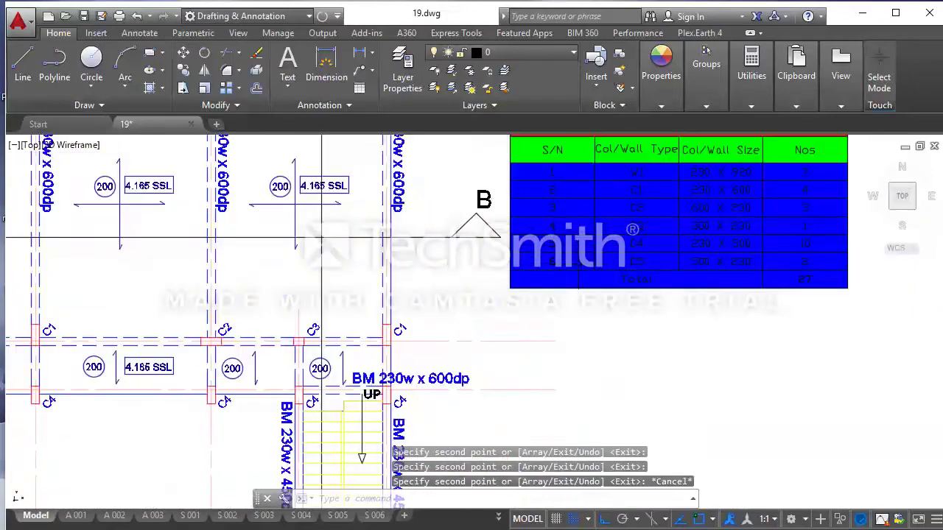
scroll(560, 250, "down", 4)
scroll(647, 209, "up", 4)
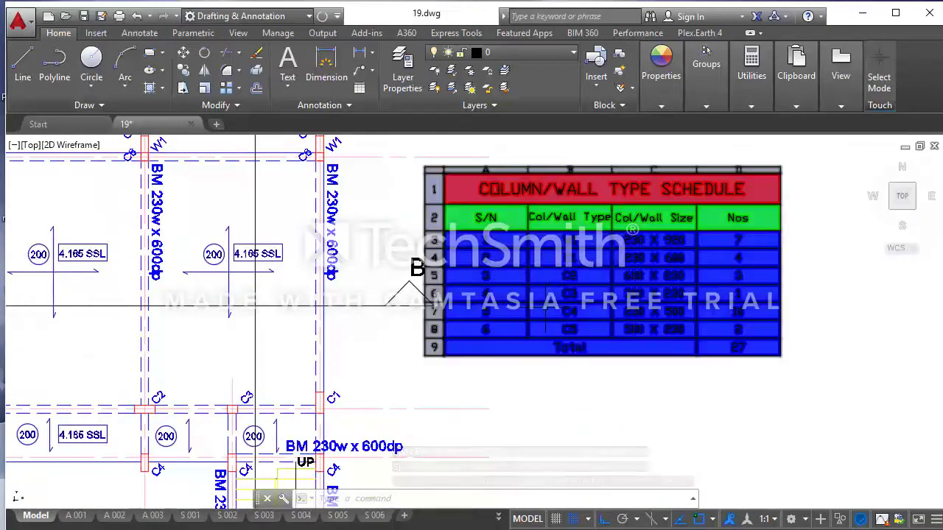
left_click(485, 329)
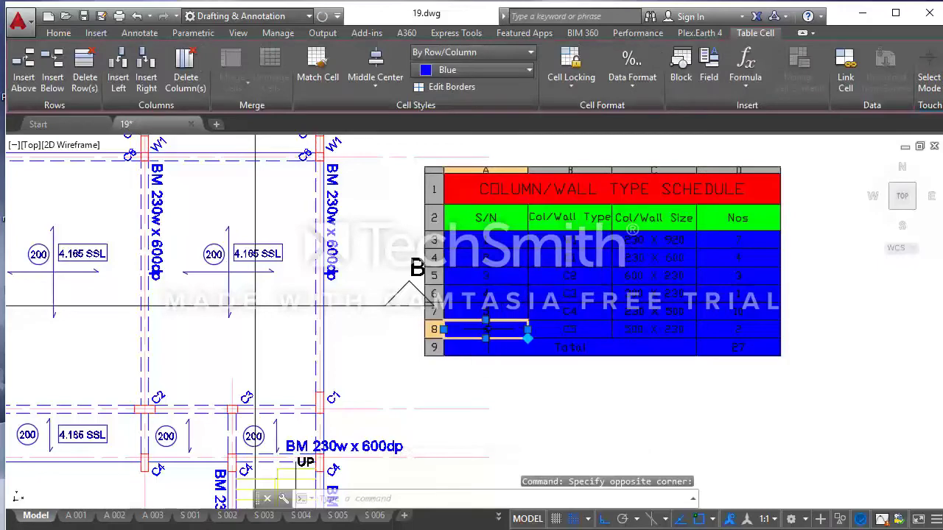
left_click(55, 78)
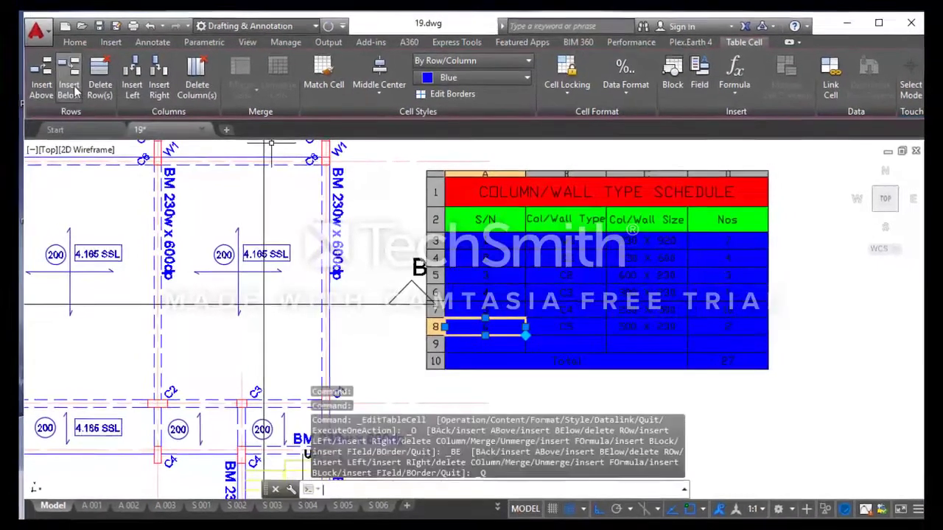
left_click(69, 82)
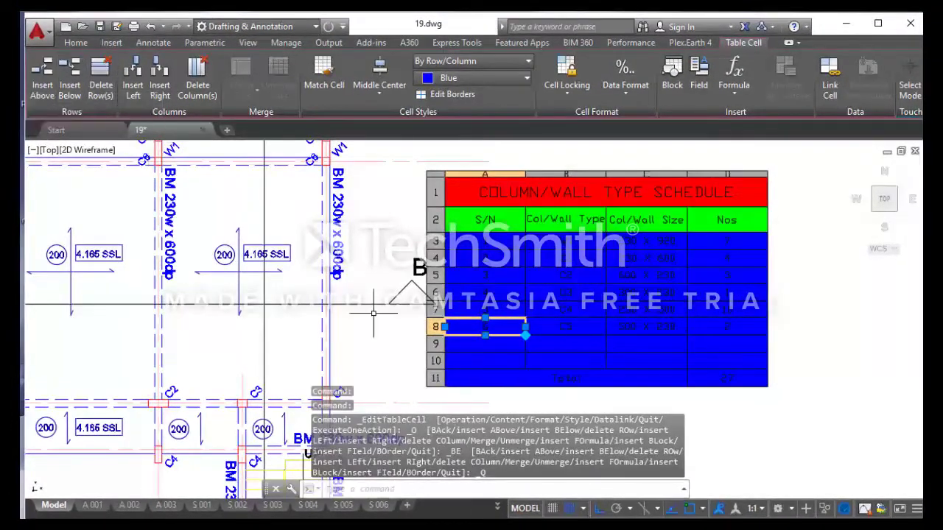
left_click(504, 346)
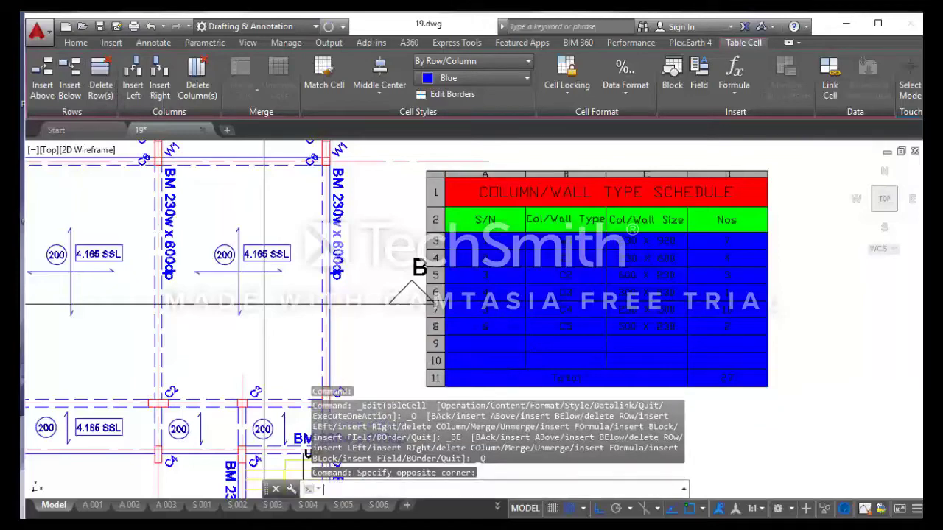
left_click(566, 346)
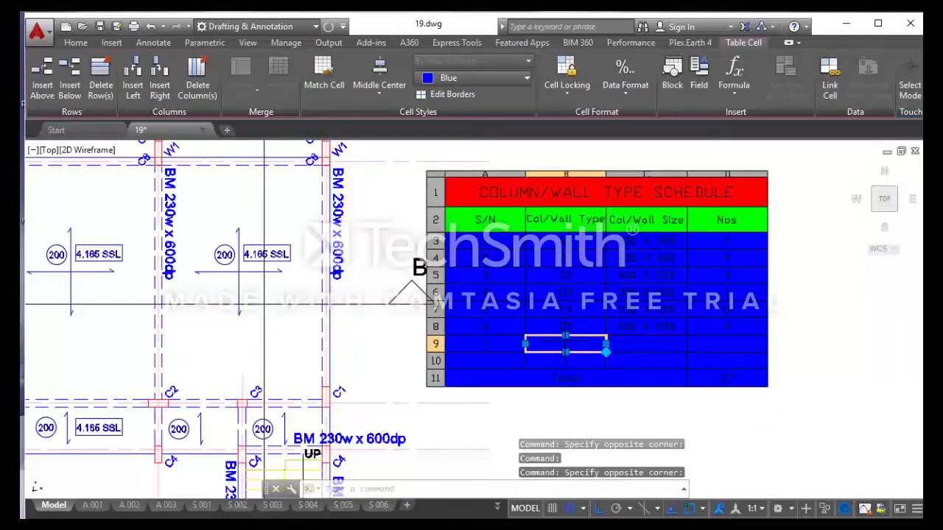
Fill row 9 with the C6 entry, 230 x 230, and enter S/N 8 in row 10
double_click(565, 347)
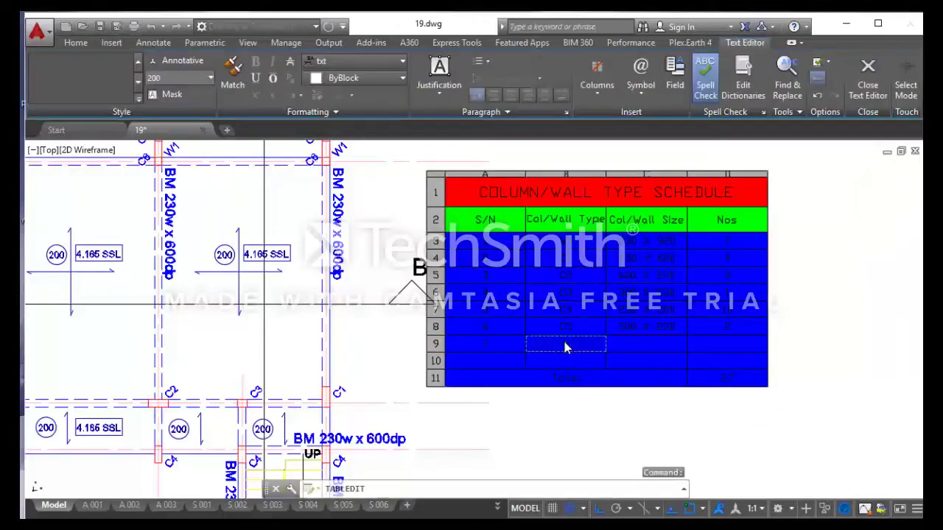
key("Tab")
type("230 x 230")
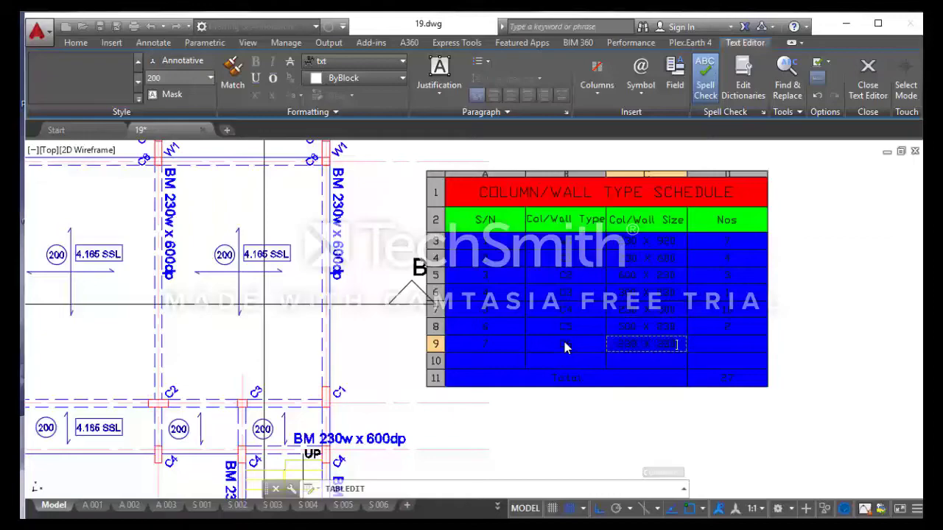
scroll(637, 365, "down", 4)
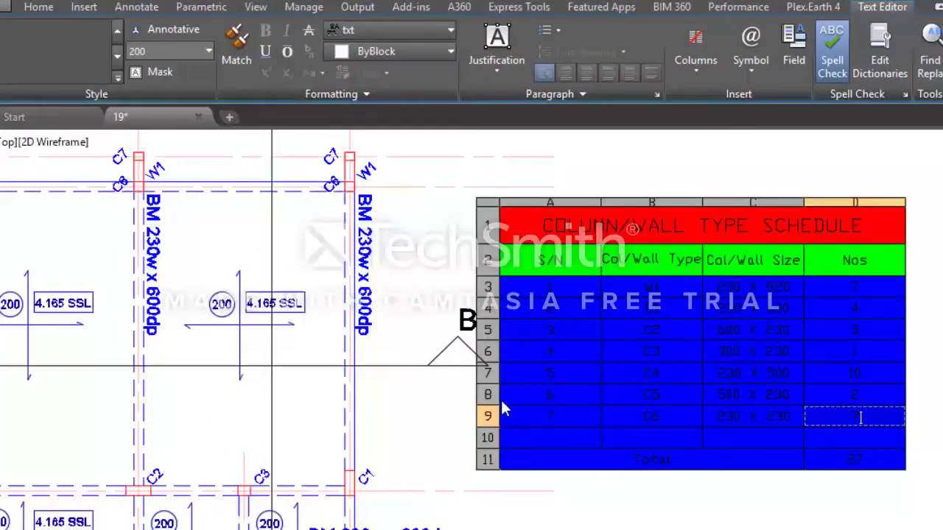
left_click(545, 439)
left_click(545, 439)
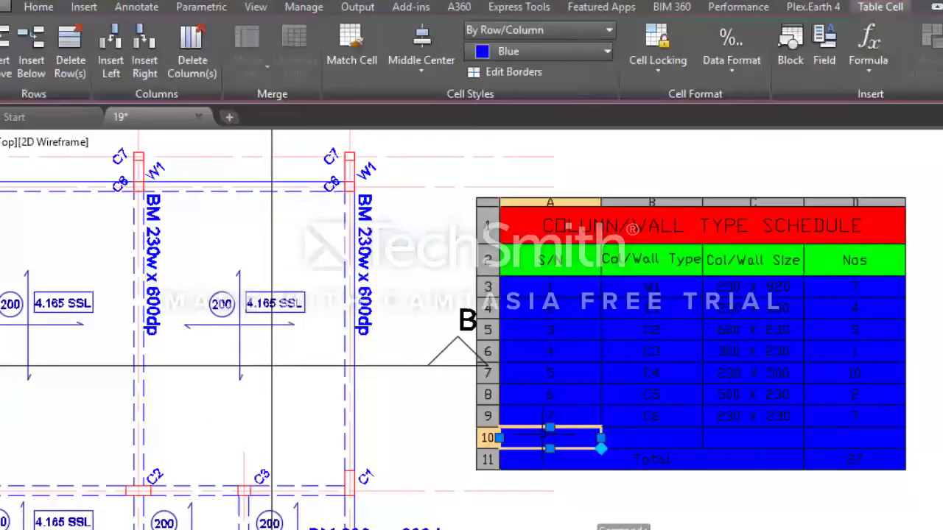
type("8")
left_click(653, 442)
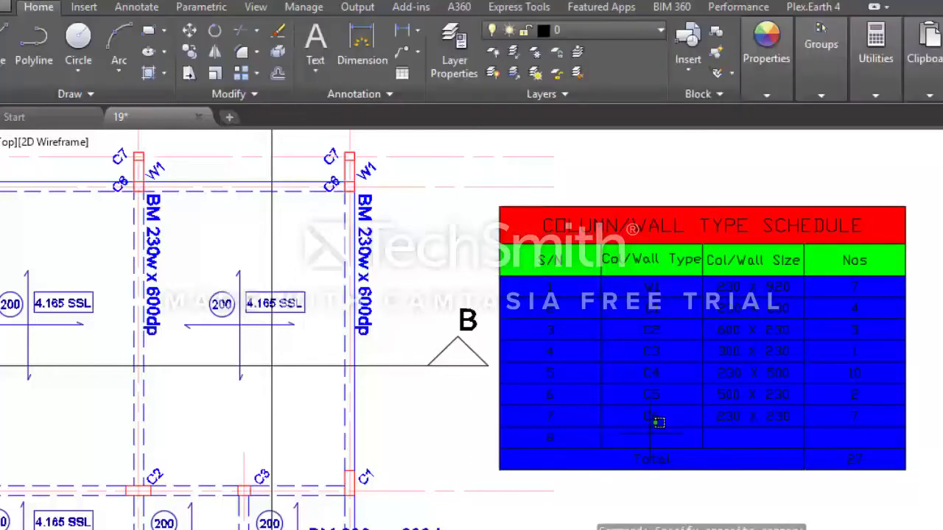
Enter C7 with its size and count in row 10 and update the Total to 41
left_click(652, 438)
double_click(651, 437)
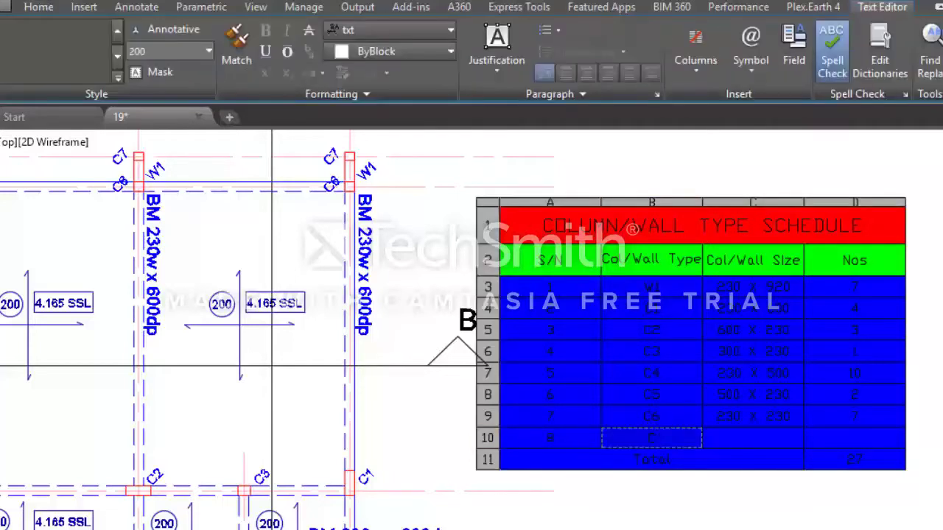
type("C7")
key("Tab")
type("230 X 150")
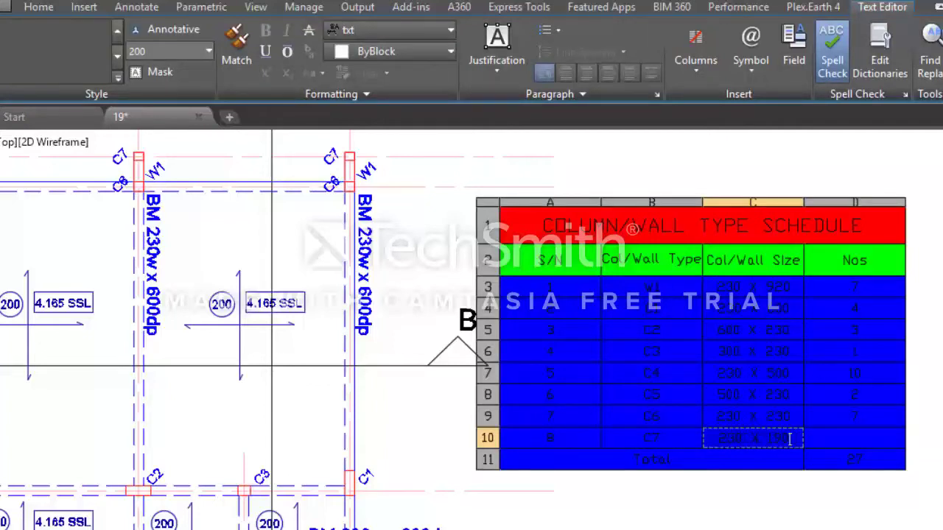
key("Tab")
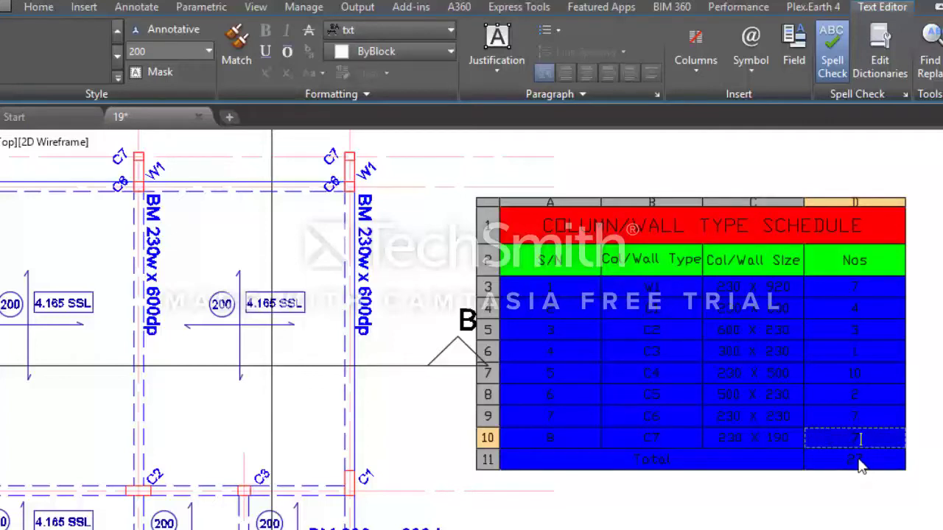
left_click(862, 465)
double_click(865, 461)
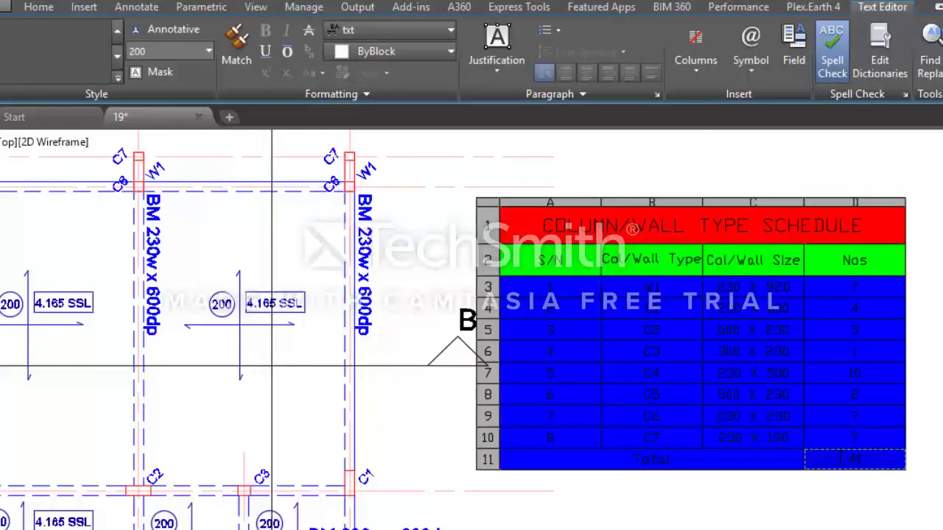
left_click(914, 516)
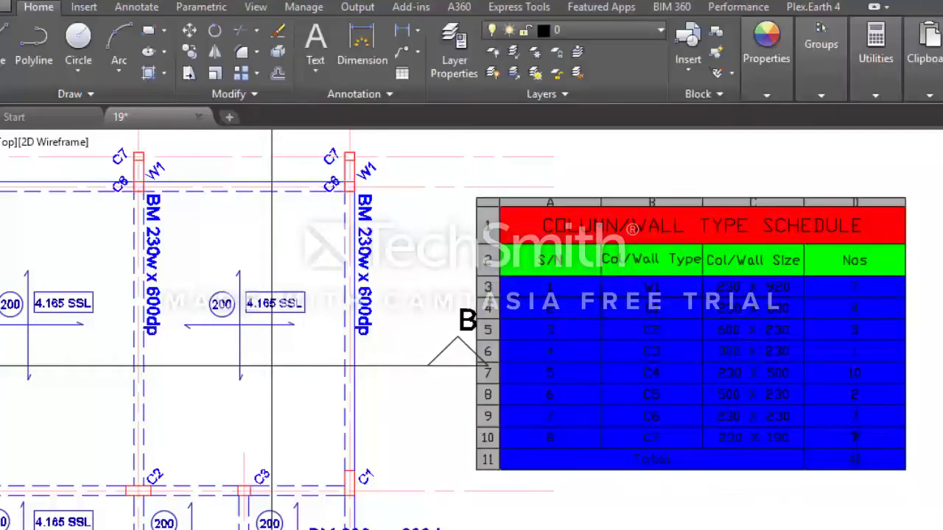
Delete the selected C3 label and the stray dashed beam line near the stair
scroll(861, 431, "down", 2)
scroll(471, 389, "up", 2)
scroll(465, 389, "up", 2)
scroll(473, 389, "up", 2)
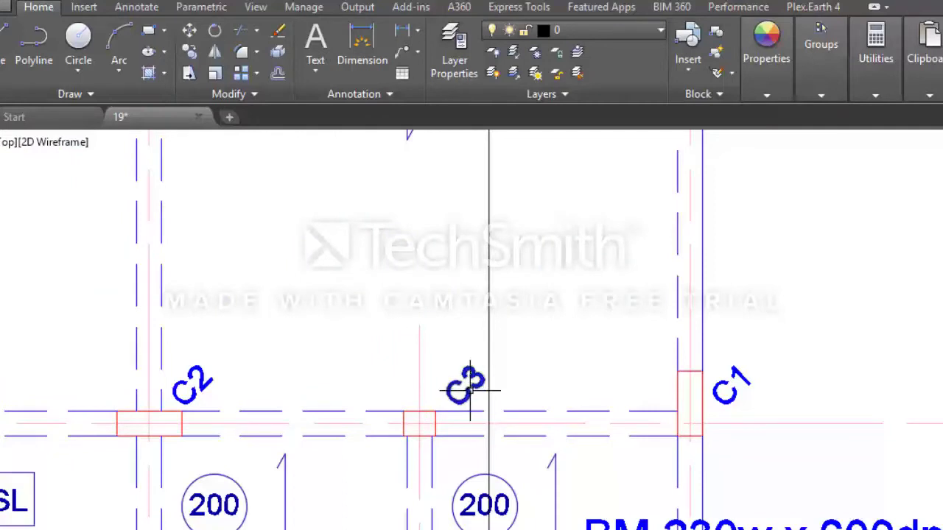
left_click(470, 390)
scroll(471, 387, "down", 2)
scroll(471, 384, "down", 2)
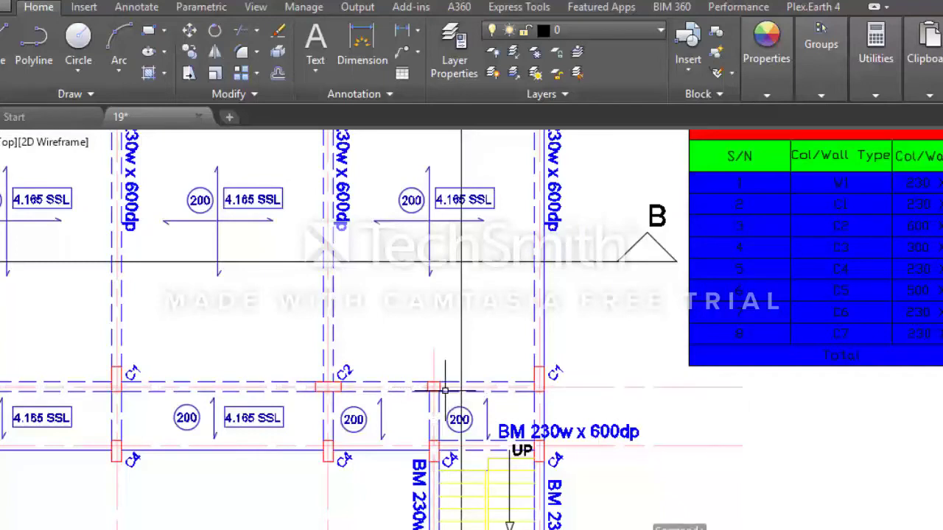
key("Delete")
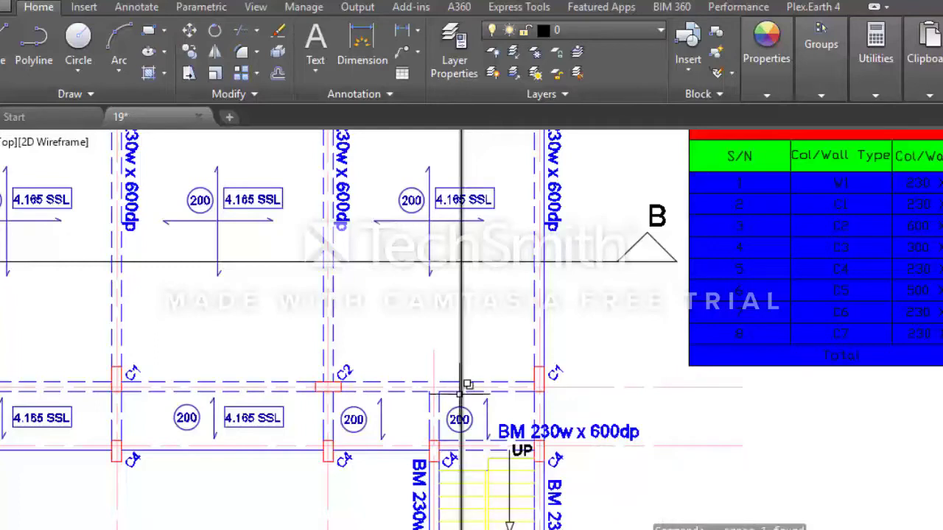
left_click(452, 392)
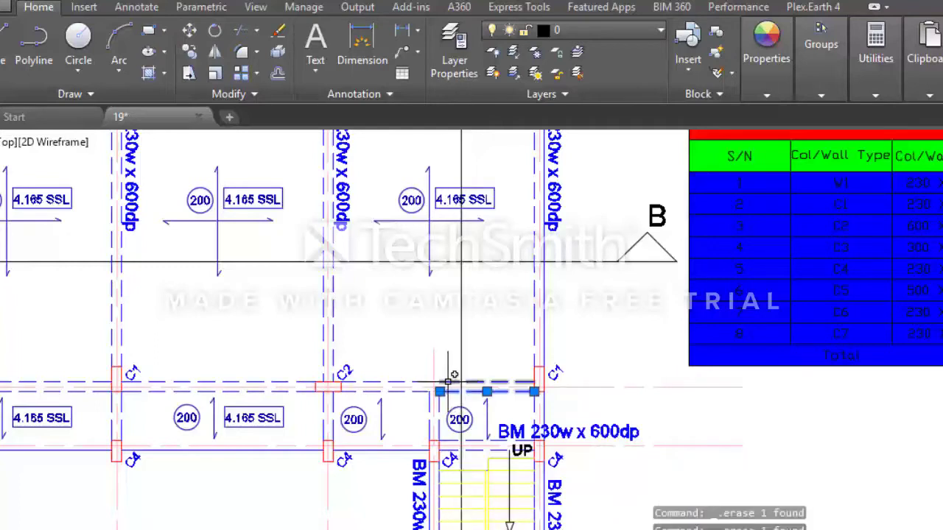
mouse_move(486, 392)
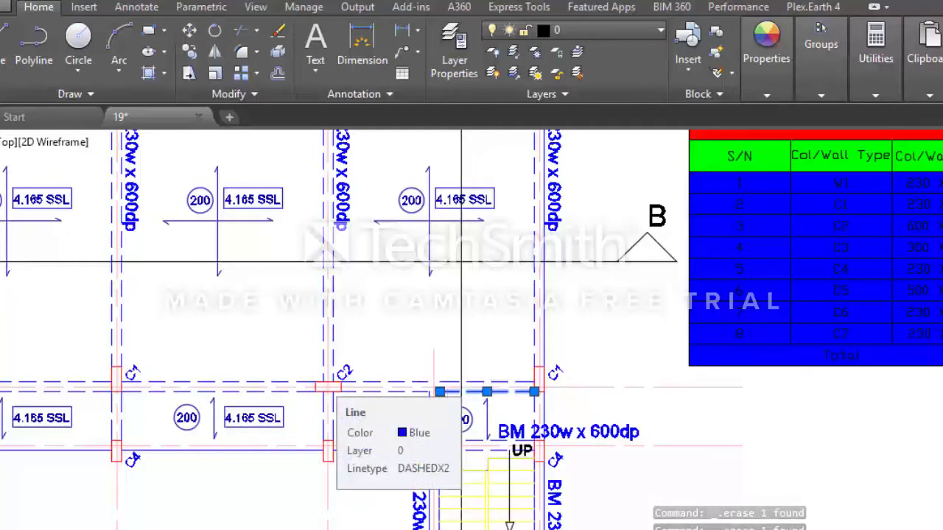
key("Delete")
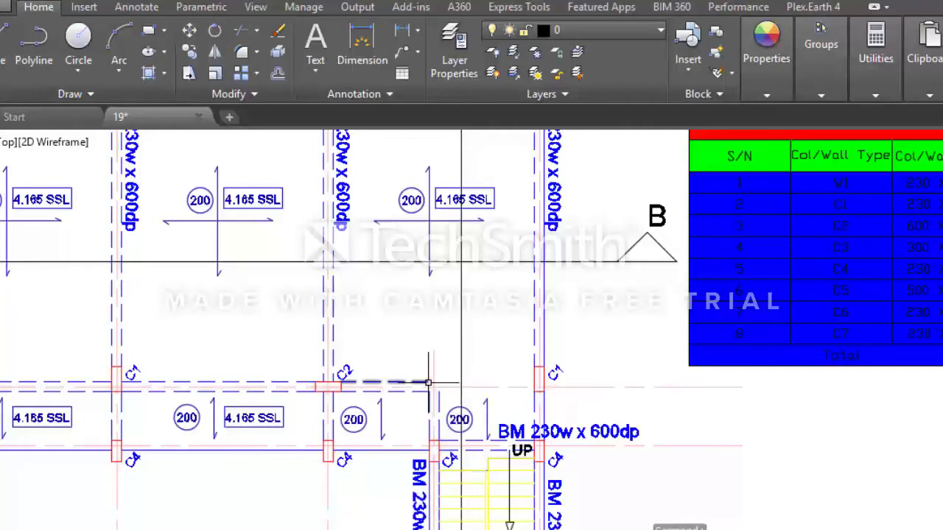
Grip-stretch the upper dashed beam line's end to column C1
left_click(427, 382)
left_click(428, 383)
scroll(536, 381, "up", 2)
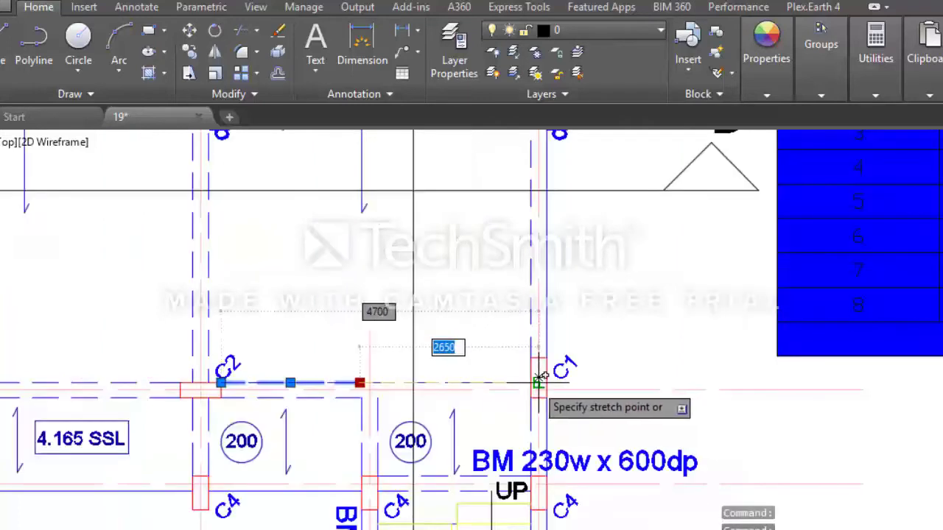
left_click(530, 383)
Stretch the lower dashed beam line's end to column C1 as well
left_click(331, 398)
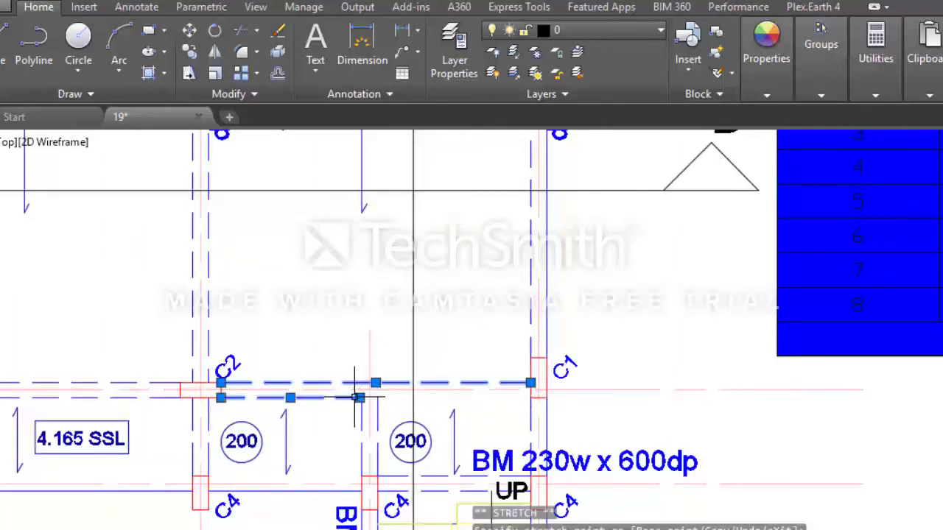
left_click(359, 398)
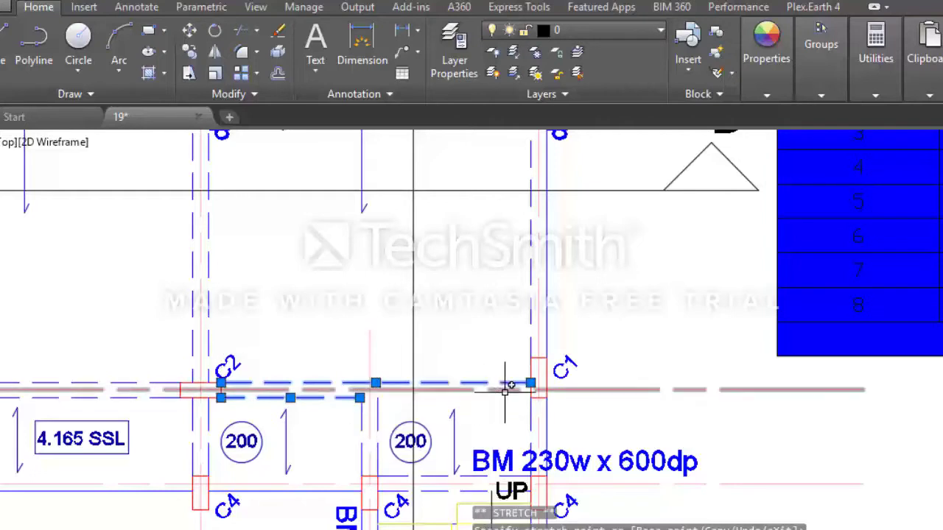
left_click(361, 398)
key("Escape")
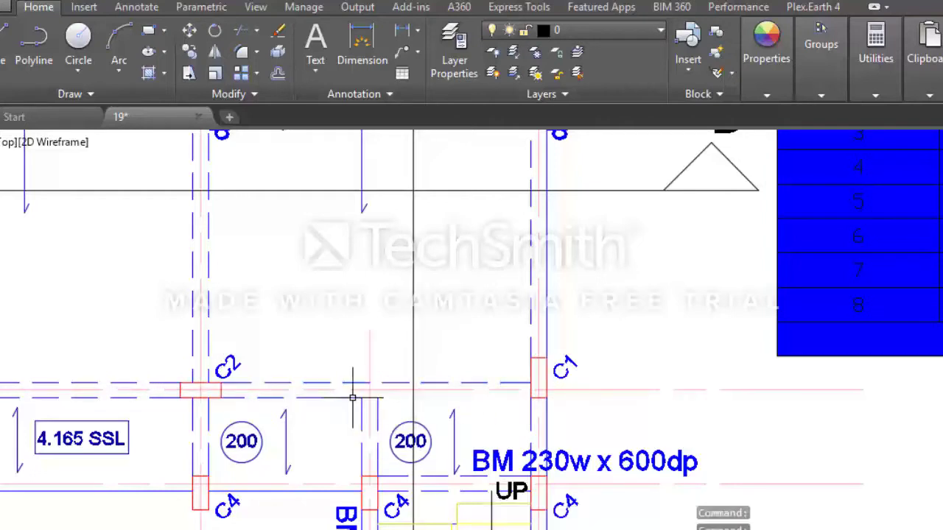
left_click(354, 398)
scroll(370, 394, "up", 4)
left_click(344, 404)
scroll(337, 408, "down", 3)
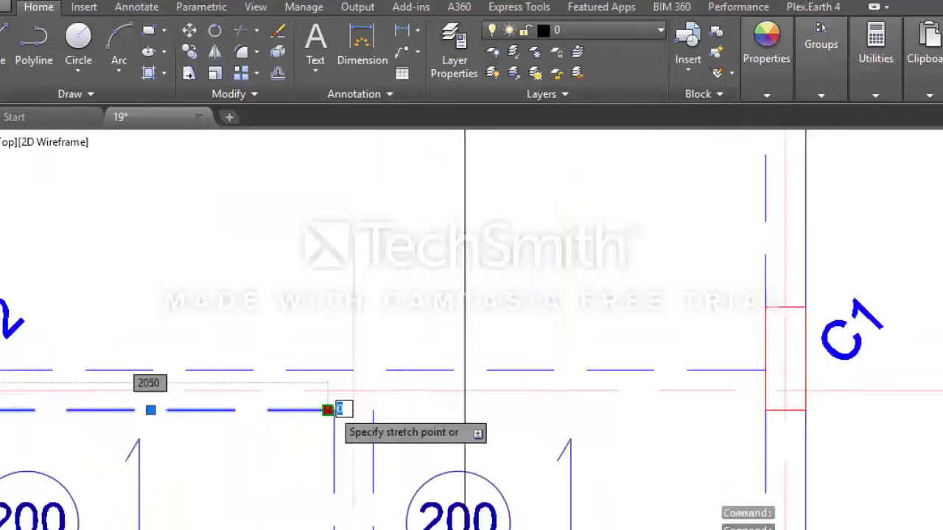
left_click(608, 403)
key("Escape")
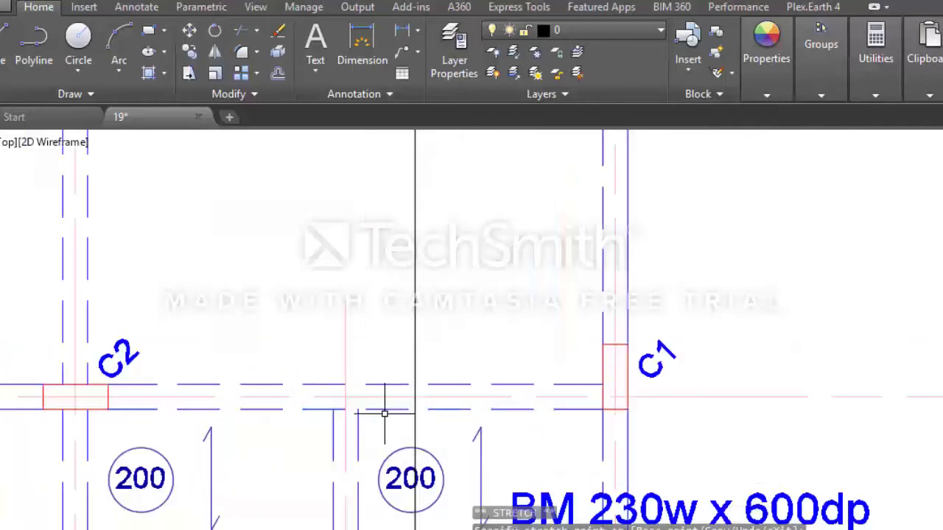
scroll(386, 418, "down", 4)
Erase the duplicate 200 slab tag beside the stair near column C1
key("Escape")
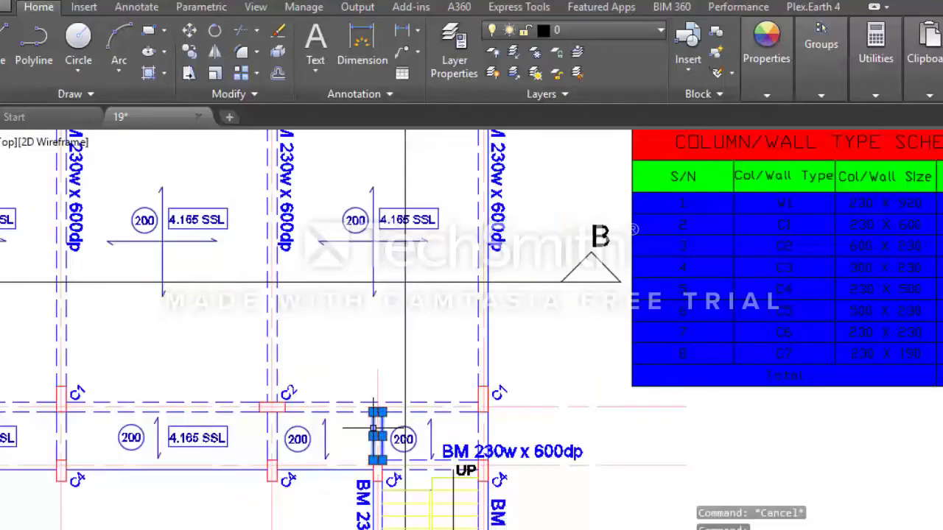
key("Escape")
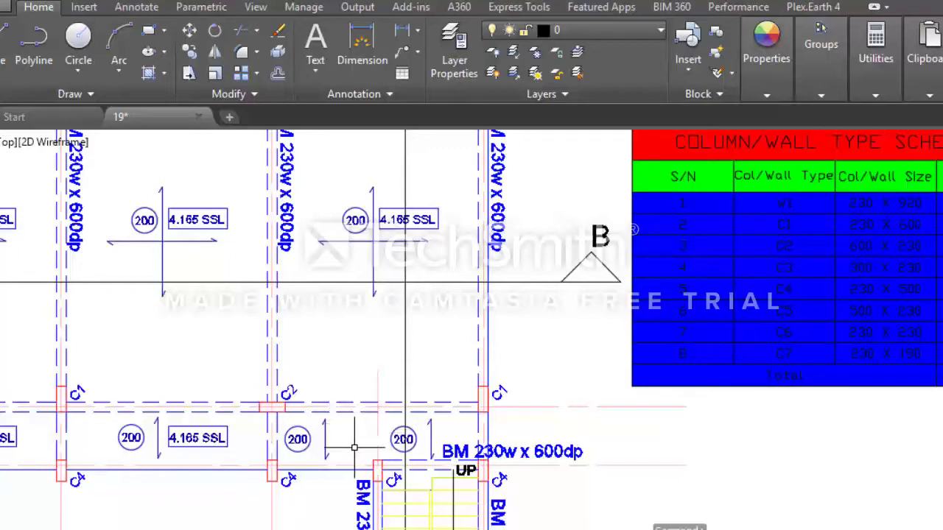
left_click(441, 435)
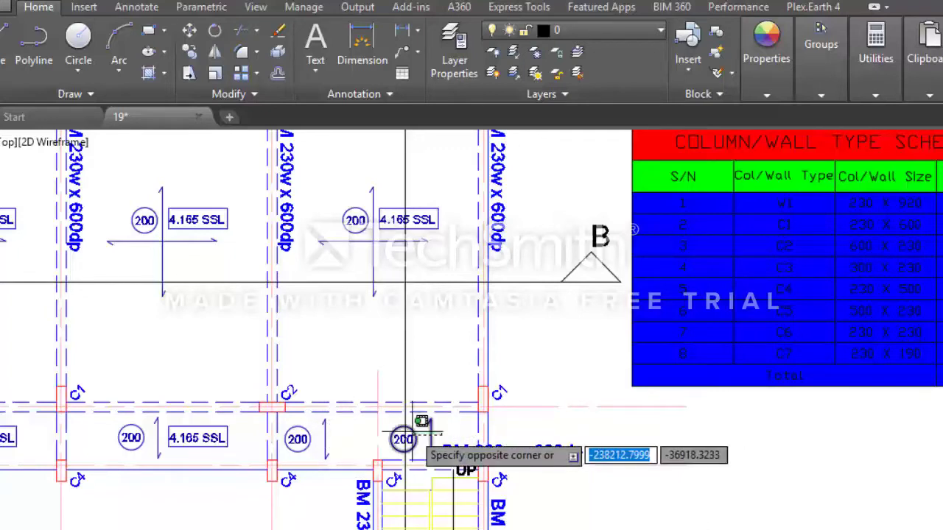
left_click(413, 428)
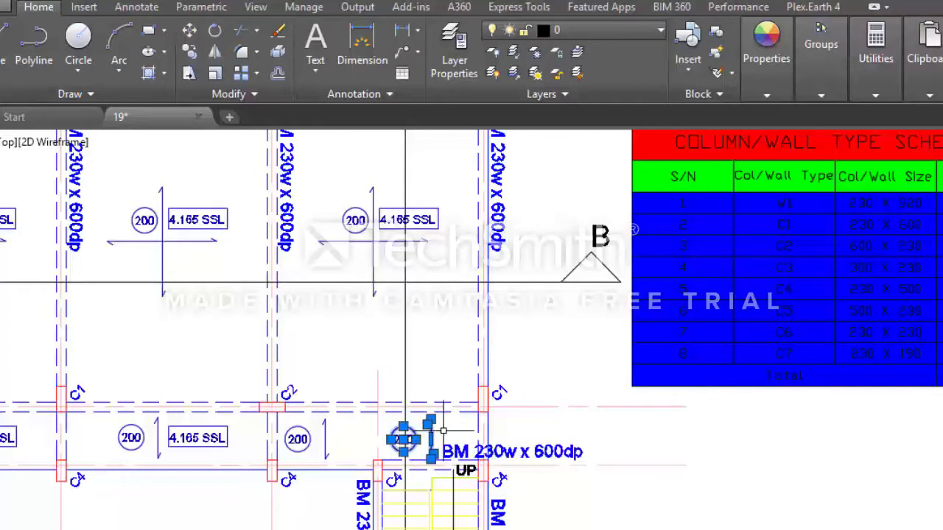
key("Escape")
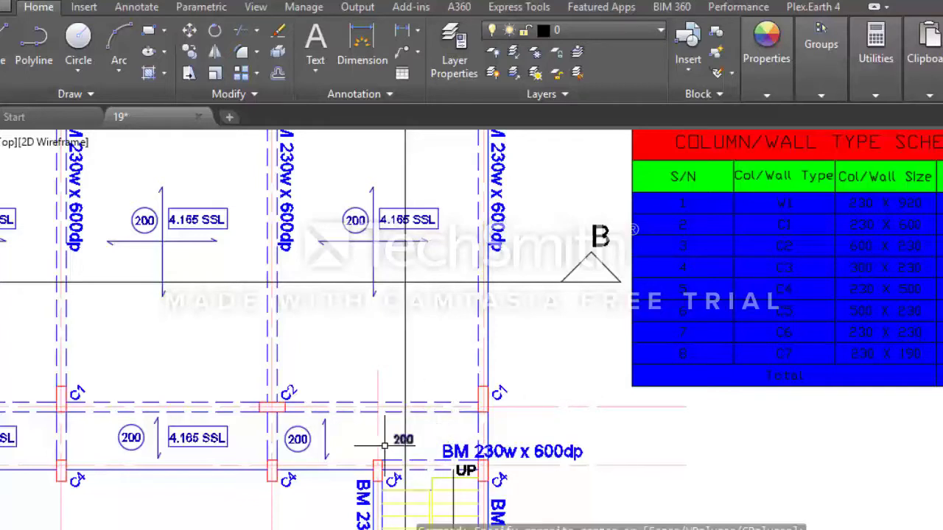
left_click(390, 439)
left_click(435, 446)
key("Delete")
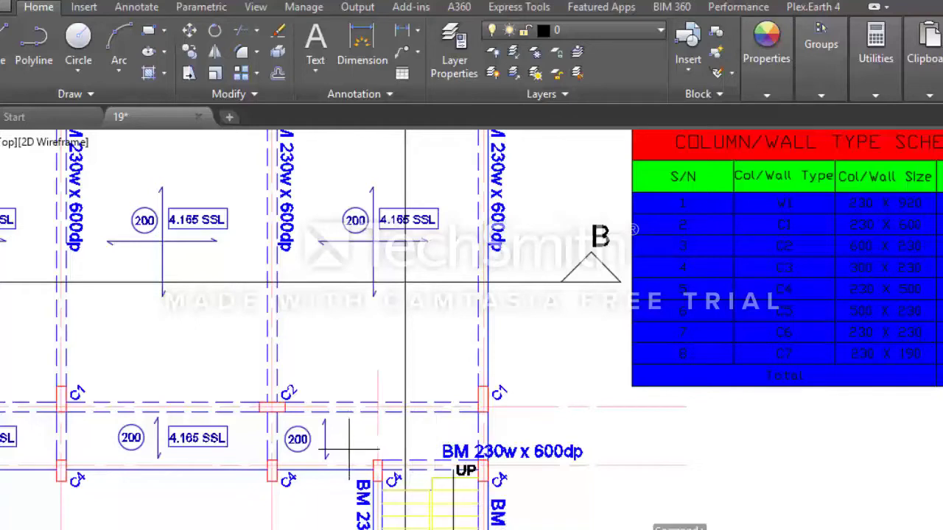
Move the other 200 tag further right within the C2–C1 bay
left_click(337, 446)
left_click(293, 432)
left_click(188, 28)
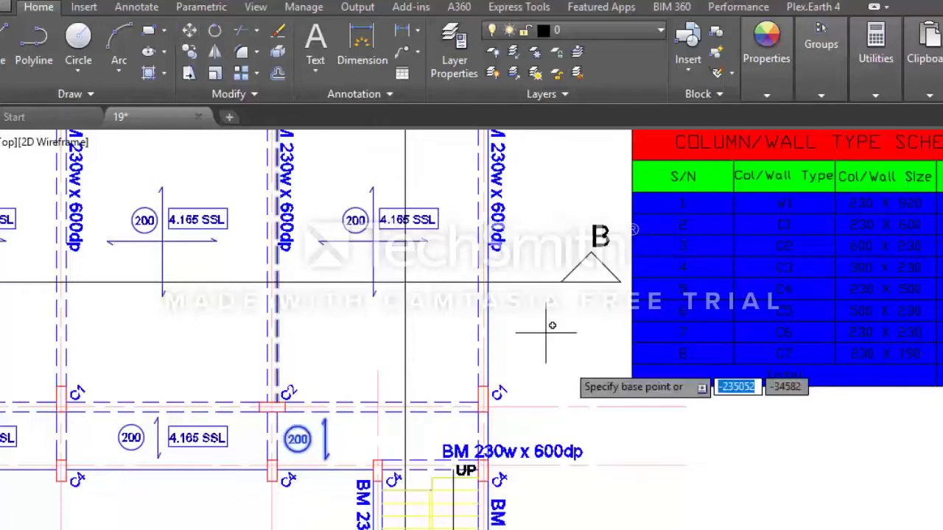
left_click(775, 444)
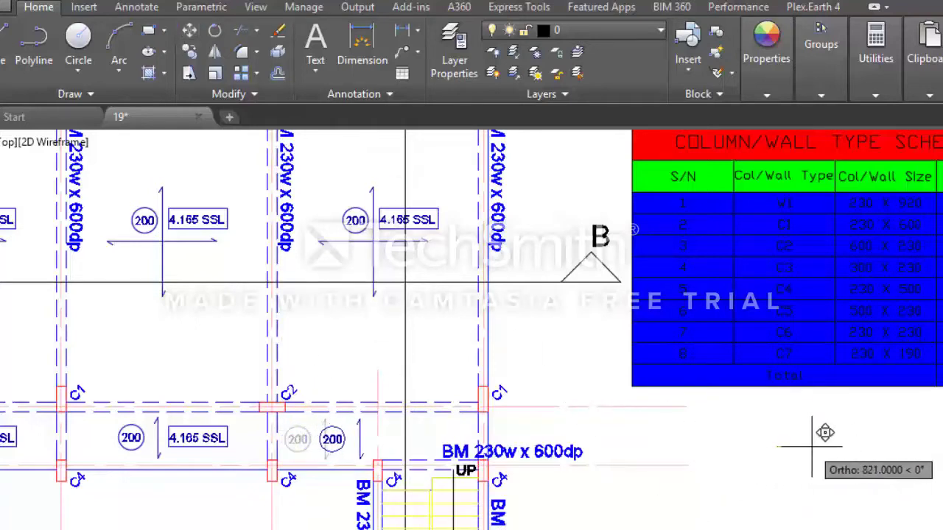
left_click(821, 448)
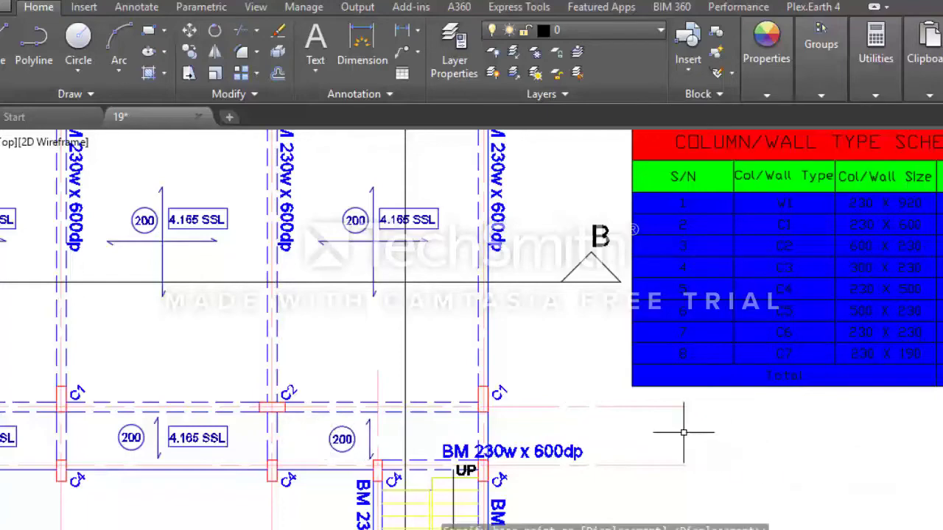
scroll(488, 420, "down", 2)
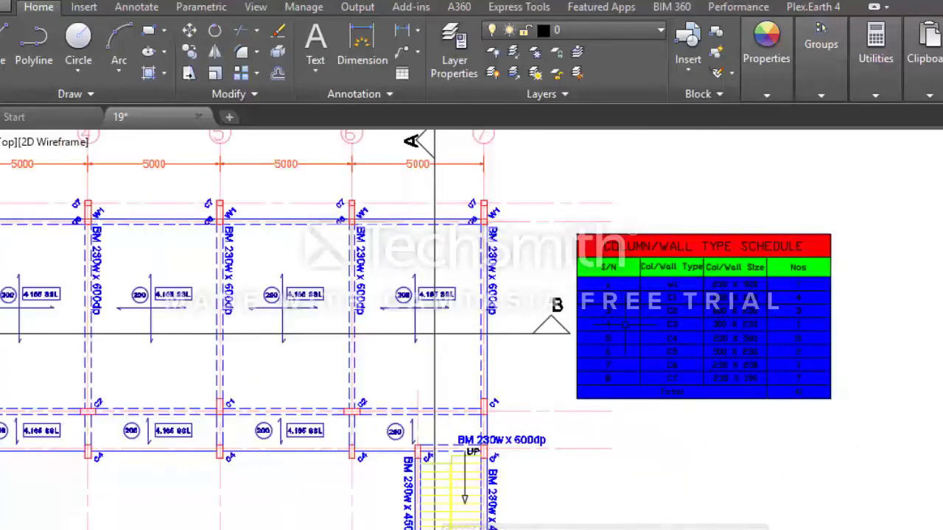
Delete the C3 row from the Column/Wall Type Schedule
scroll(617, 324, "up", 2)
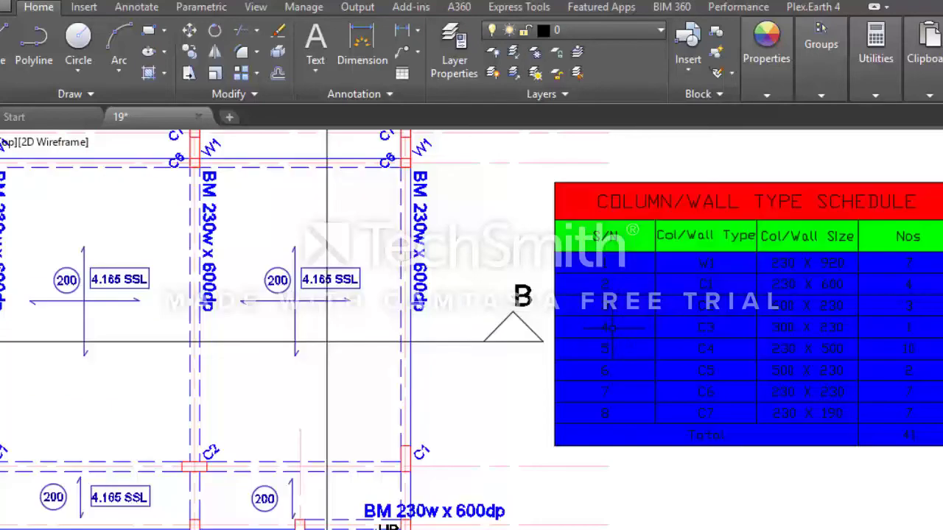
left_click(602, 325)
left_click(542, 326)
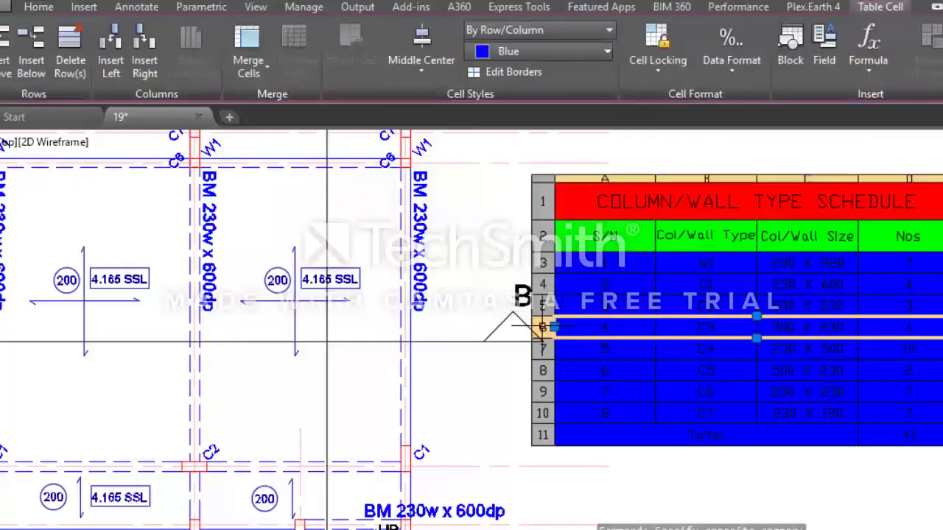
right_click(541, 327)
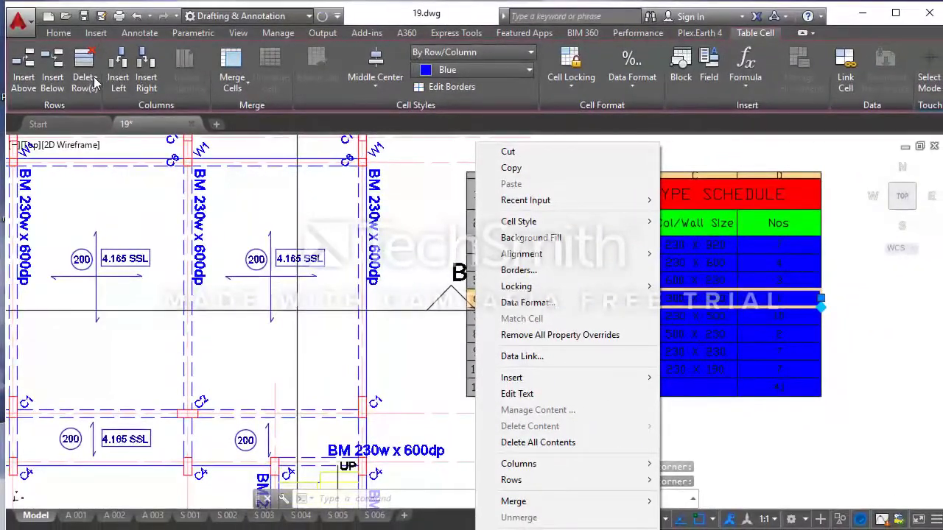
left_click(89, 82)
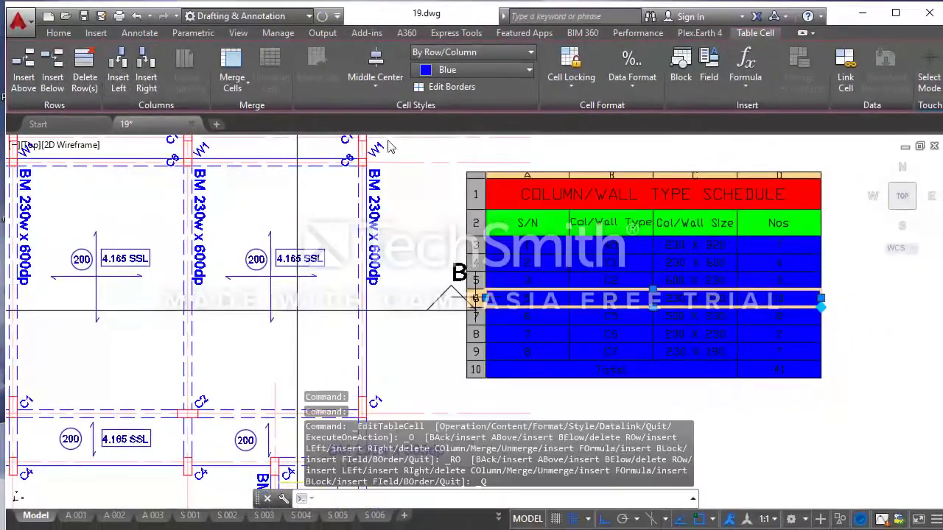
scroll(660, 274, "down", 2)
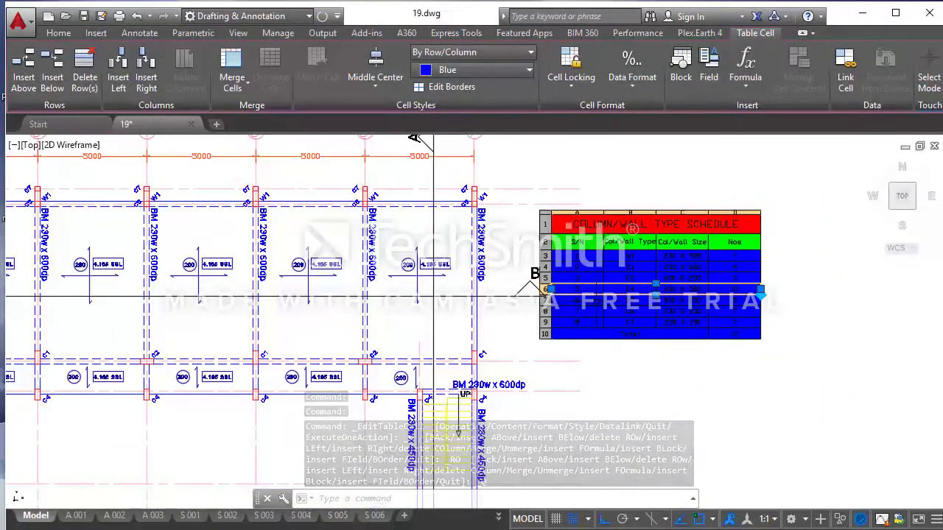
scroll(585, 294, "up", 2)
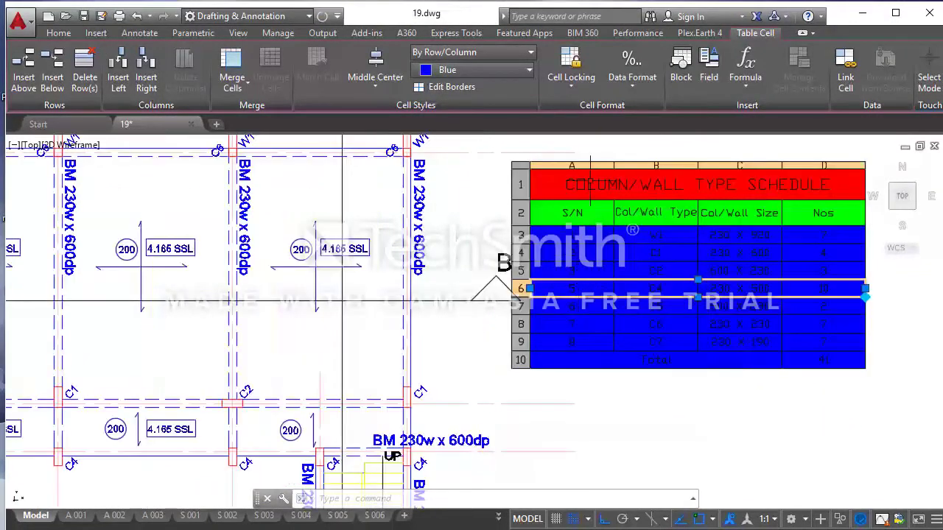
Re-enter the S/N values below the deleted row, setting cell A8 to 6
left_click(578, 286)
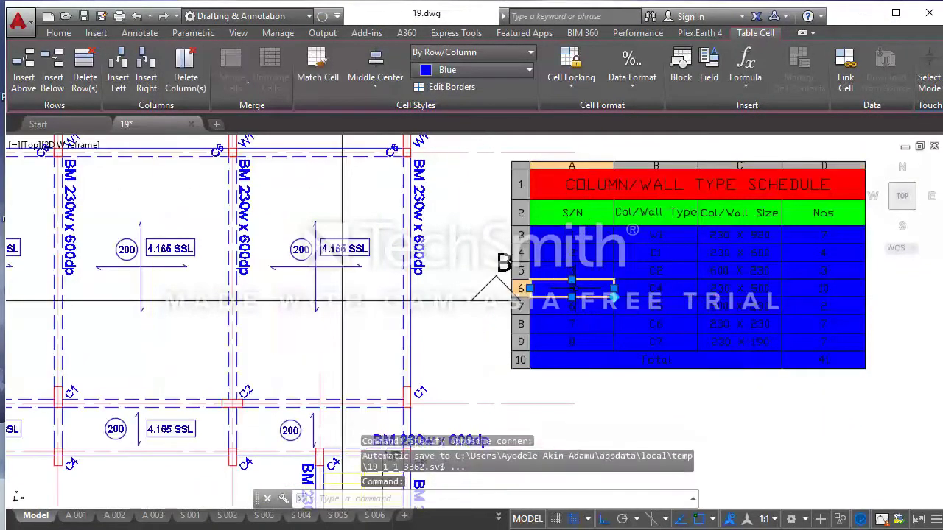
double_click(580, 295)
key("Escape")
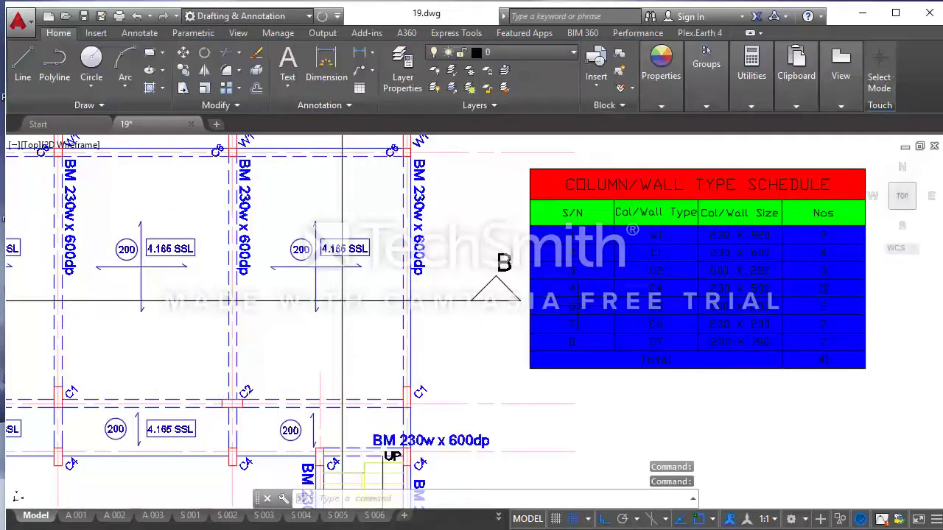
left_click(581, 297)
double_click(572, 322)
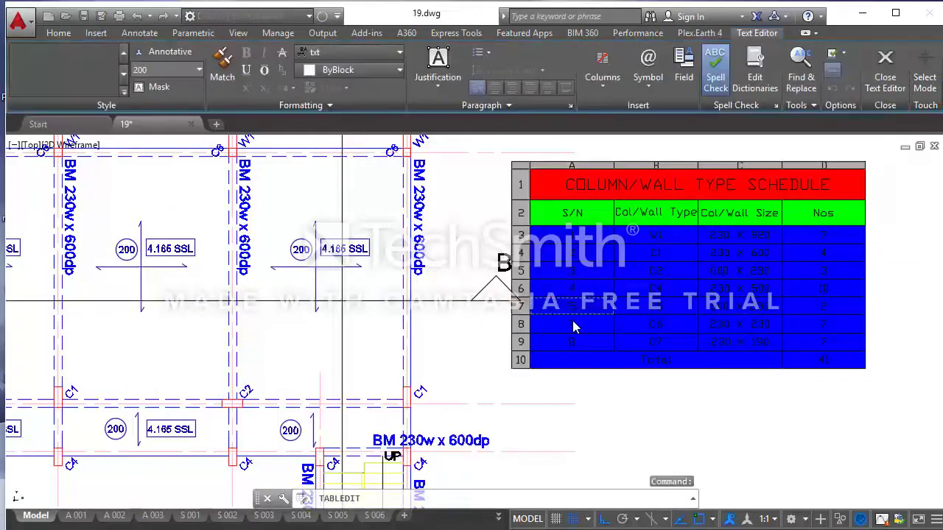
key("Escape")
left_click(572, 322)
type("6")
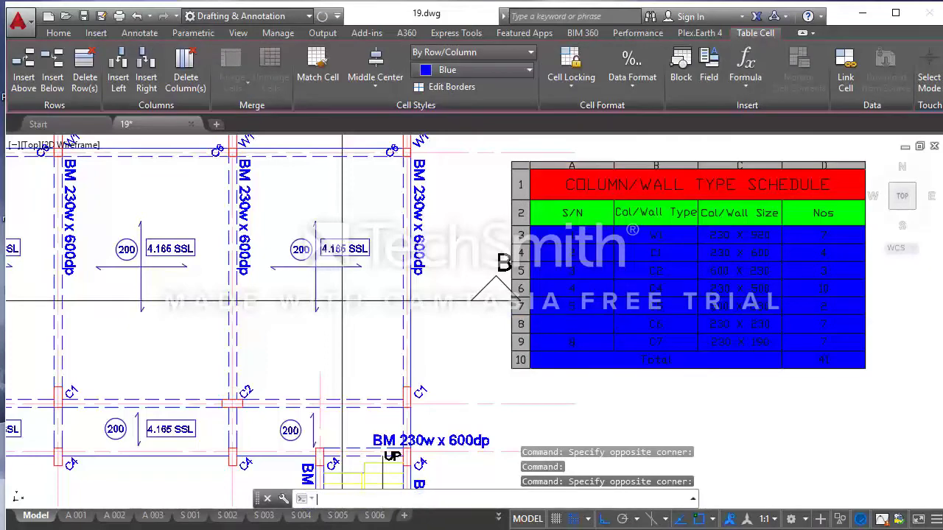
key("Return")
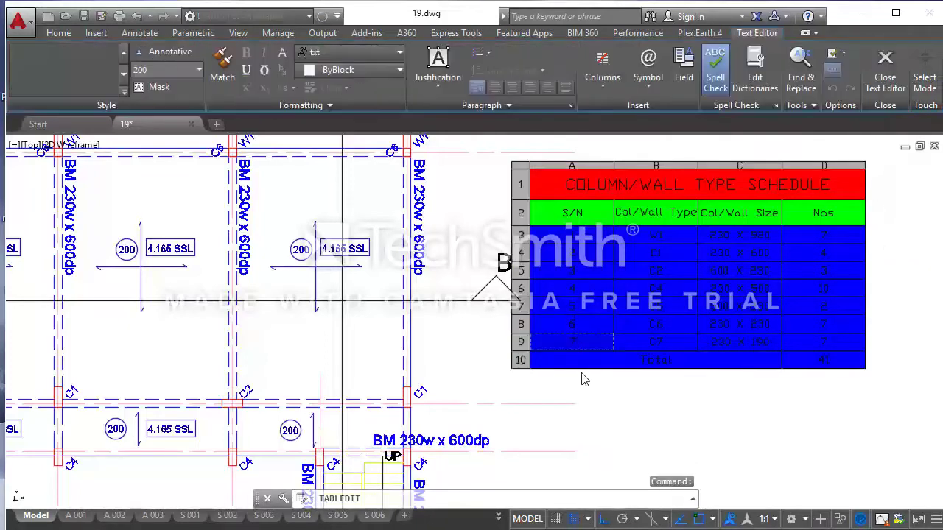
left_click(585, 383)
scroll(656, 359, "down", 5)
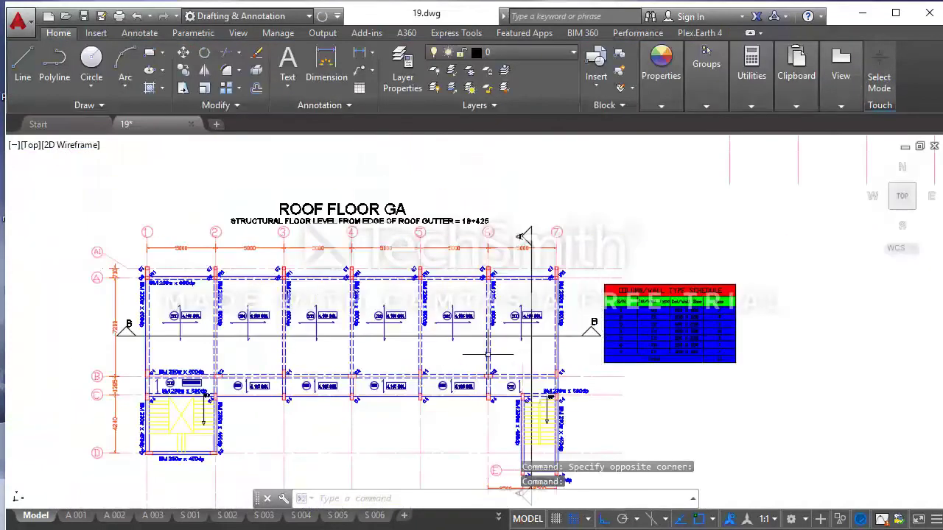
Copy the top edge beam line along grid A to a higher position
scroll(164, 303, "up", 2)
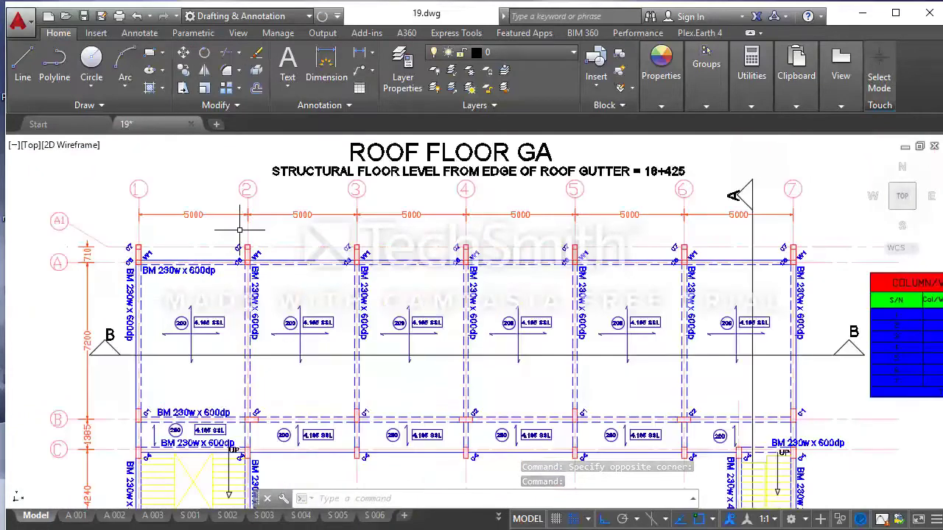
scroll(255, 292, "down", 2)
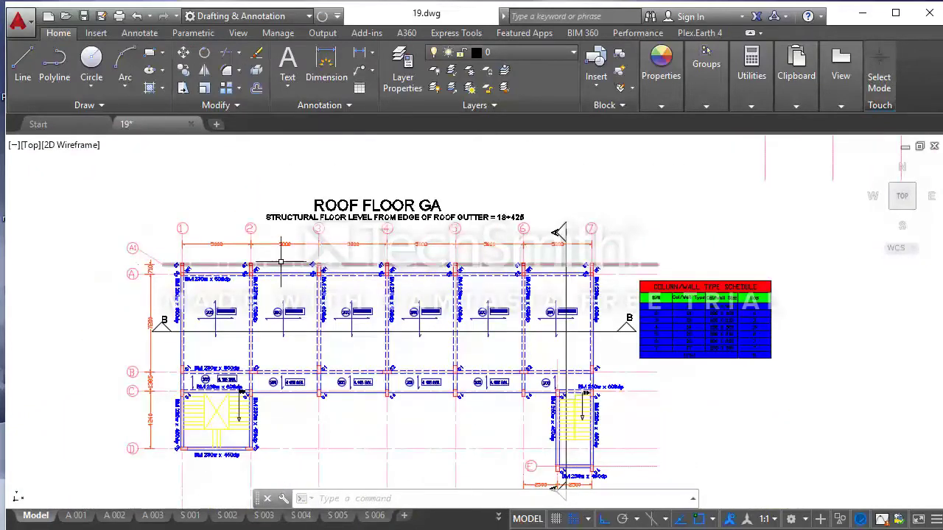
scroll(246, 264, "up", 2)
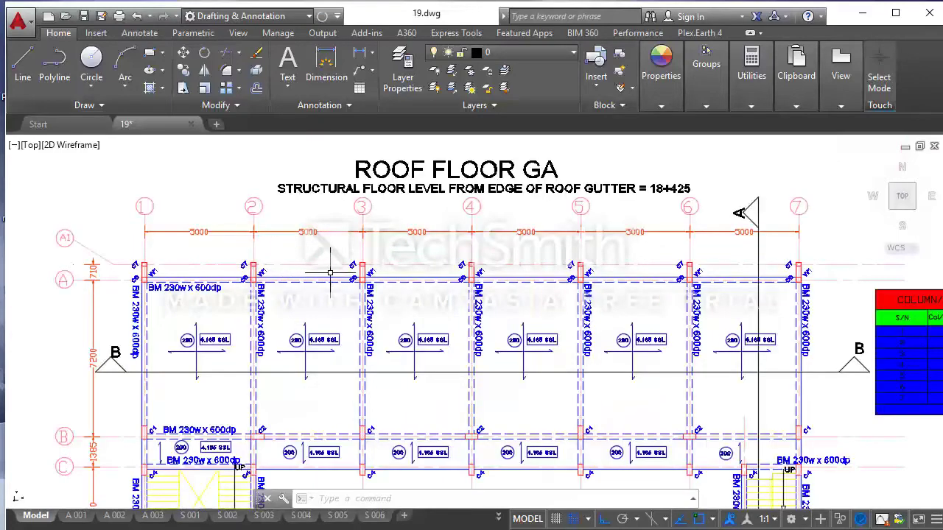
scroll(194, 272, "up", 3)
left_click(193, 278)
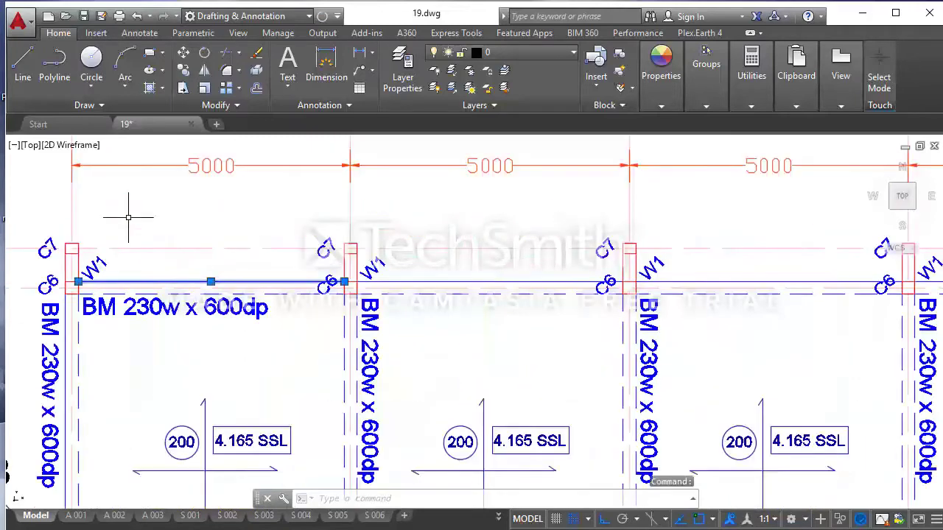
left_click(184, 71)
scroll(80, 271, "up", 3)
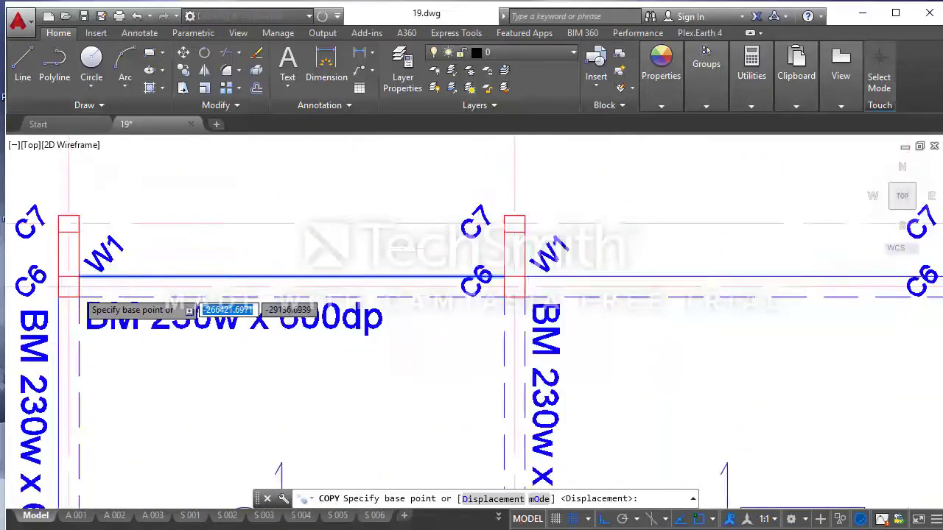
left_click(80, 268)
left_click(79, 197)
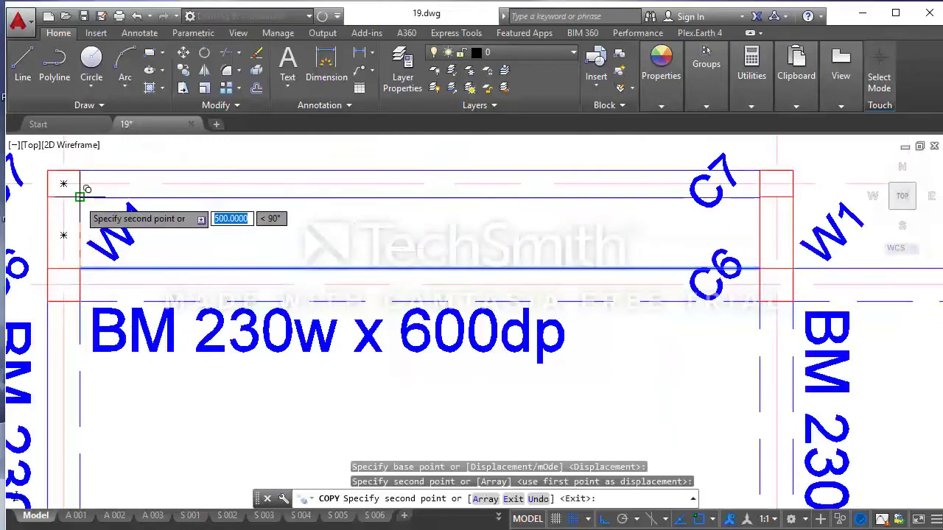
scroll(80, 197, "down", 3)
scroll(280, 212, "down", 2)
key("Escape")
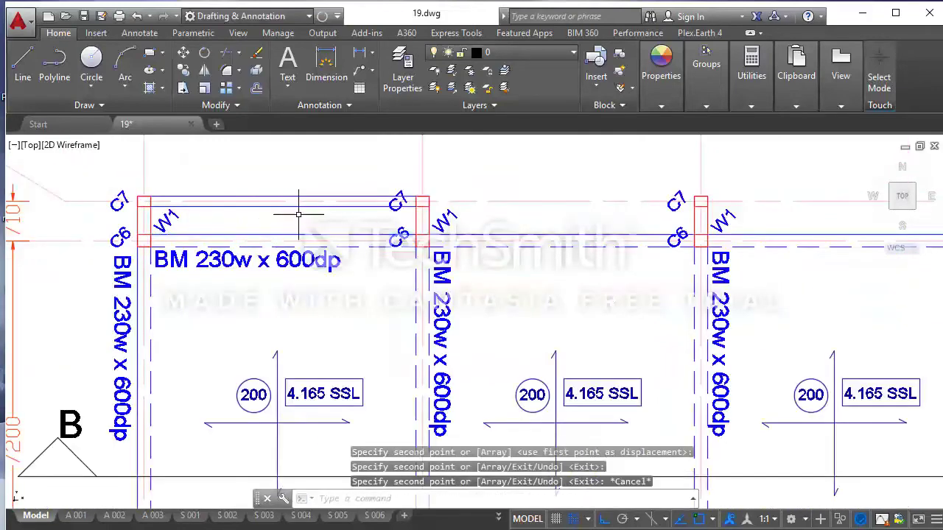
Move the selected grid A beam lines to their new position further right
scroll(306, 228, "down", 1)
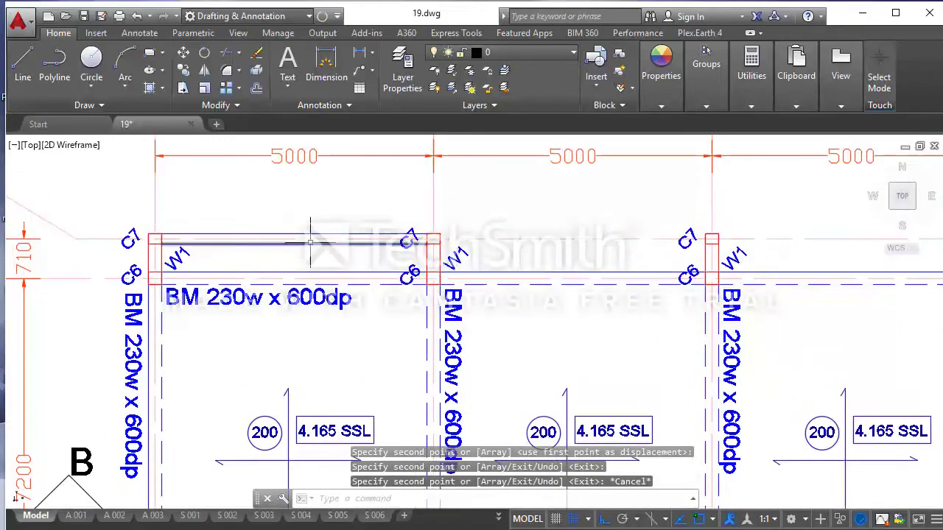
scroll(311, 245, "down", 1)
left_click(311, 245)
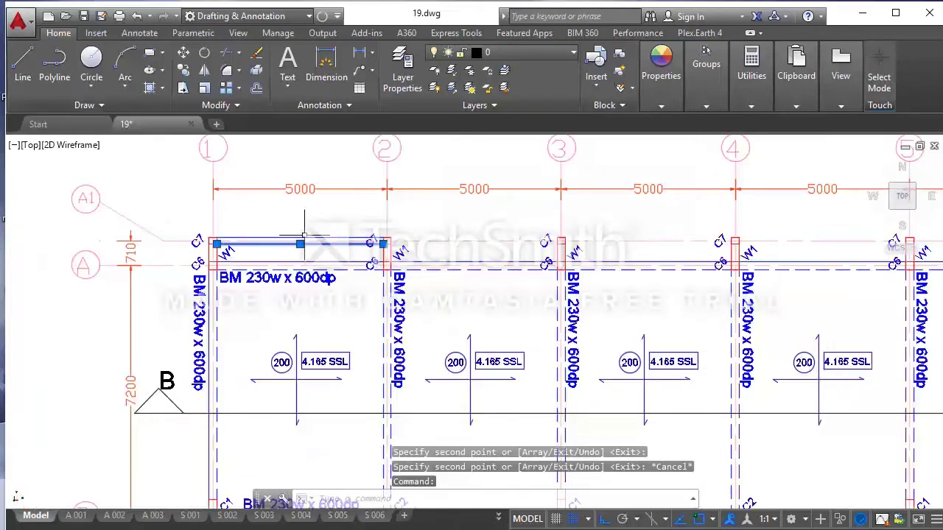
left_click(304, 236)
left_click(183, 53)
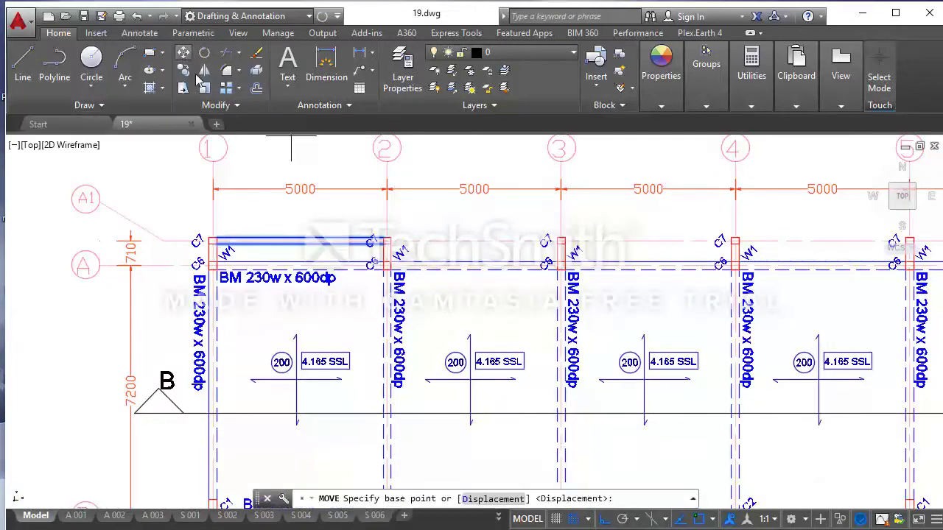
scroll(216, 238, "up", 3)
left_click(192, 235)
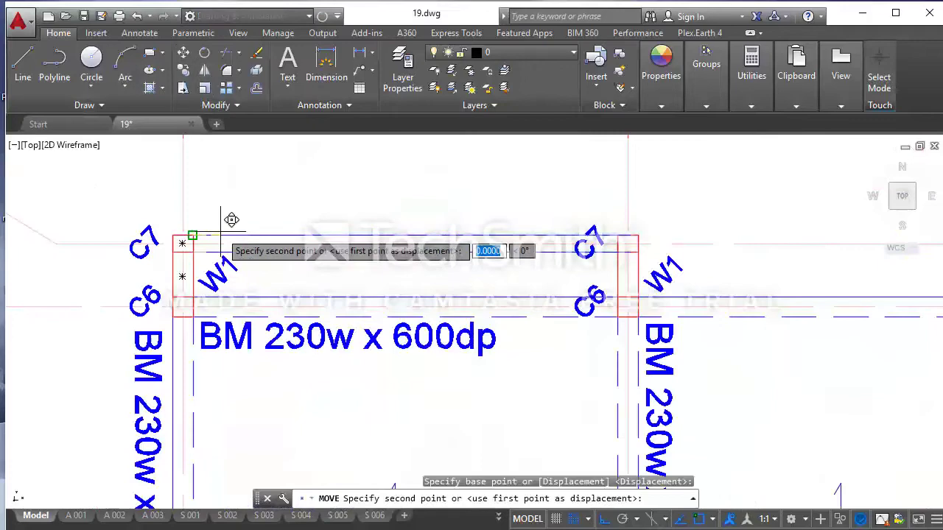
left_click(646, 222)
scroll(516, 246, "down", 5)
scroll(544, 243, "up", 4)
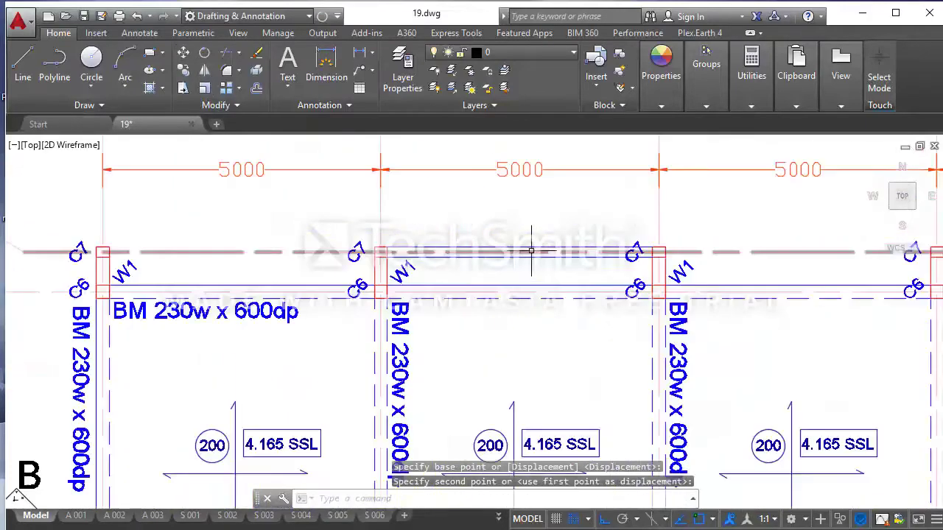
Copy the beam line between grids 2 and 3 into the bays at grids 3, 4 and 6
left_click(520, 250)
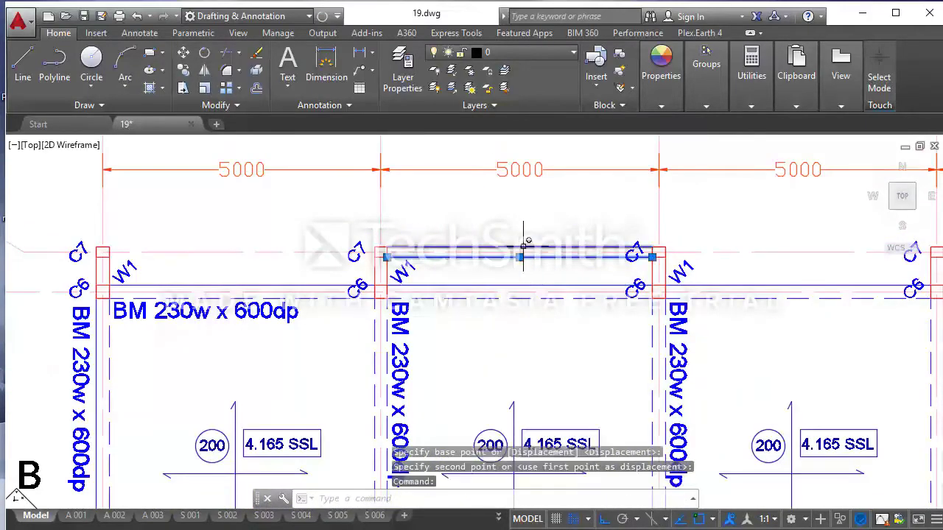
left_click(184, 70)
left_click(381, 253)
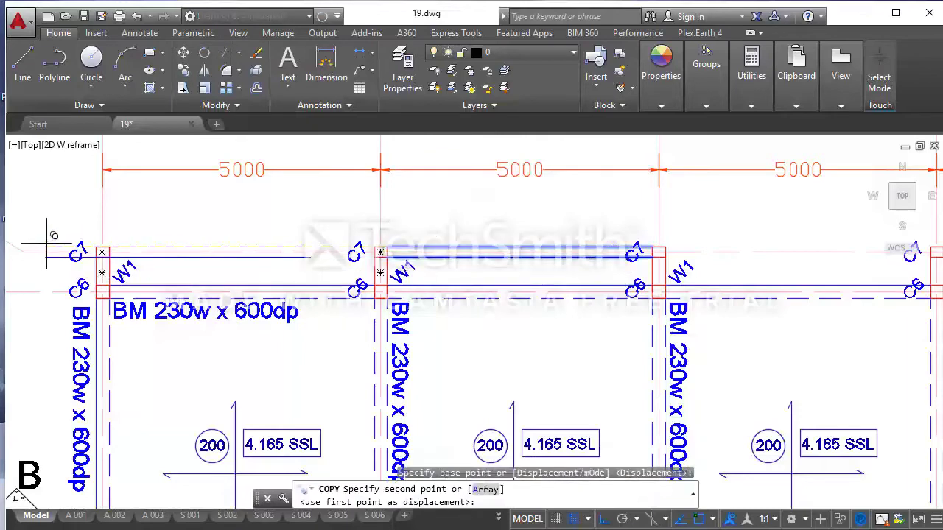
scroll(96, 245, "up", 3)
scroll(96, 246, "down", 5)
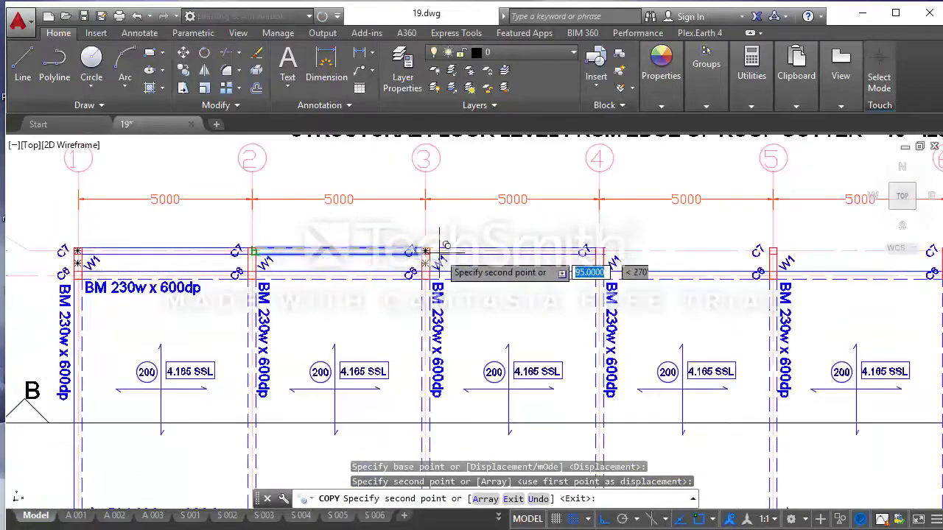
scroll(442, 251, "up", 5)
left_click(379, 264)
scroll(250, 264, "down", 5)
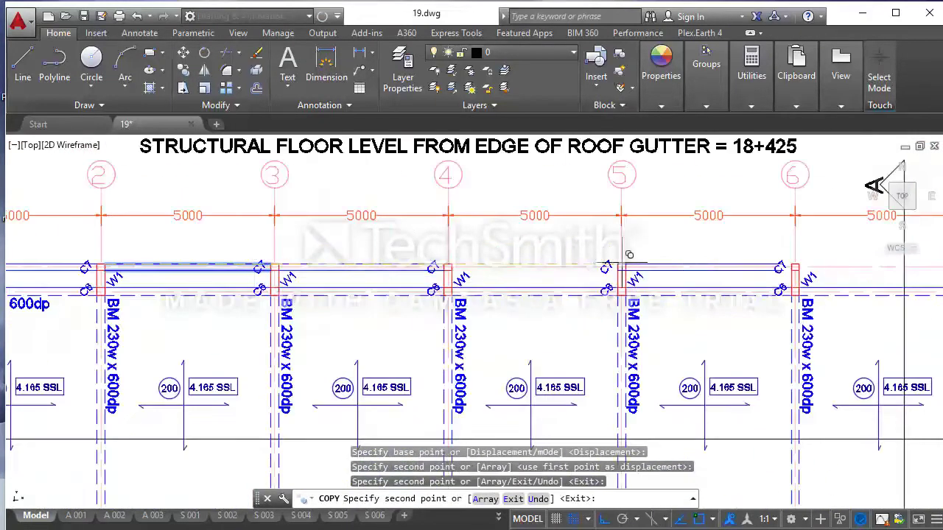
scroll(477, 255, "up", 4)
left_click(416, 263)
scroll(380, 259, "down", 2)
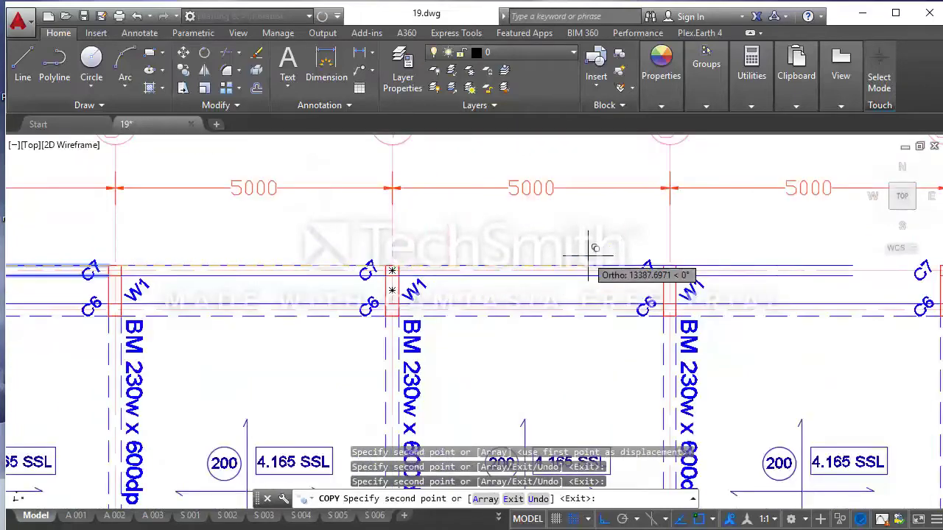
scroll(589, 255, "up", 2)
scroll(663, 254, "up", 3)
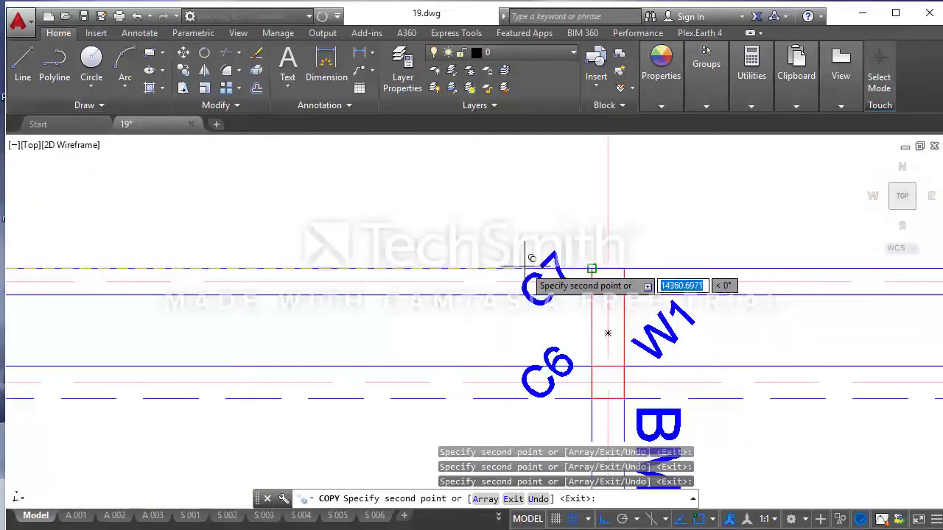
scroll(527, 258, "down", 3)
scroll(653, 267, "up", 3)
left_click(665, 257)
scroll(666, 257, "down", 3)
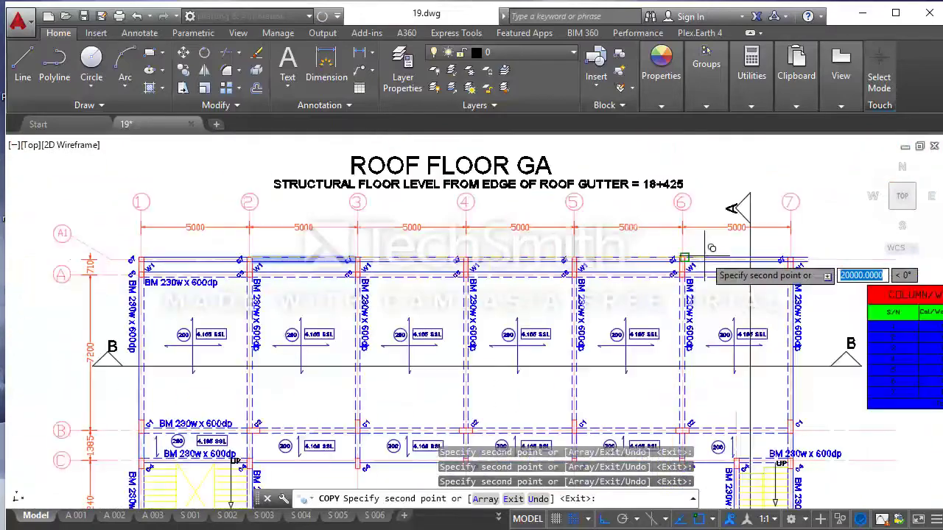
key("Escape")
scroll(705, 257, "down", 3)
scroll(516, 302, "up", 3)
scroll(542, 301, "up", 2)
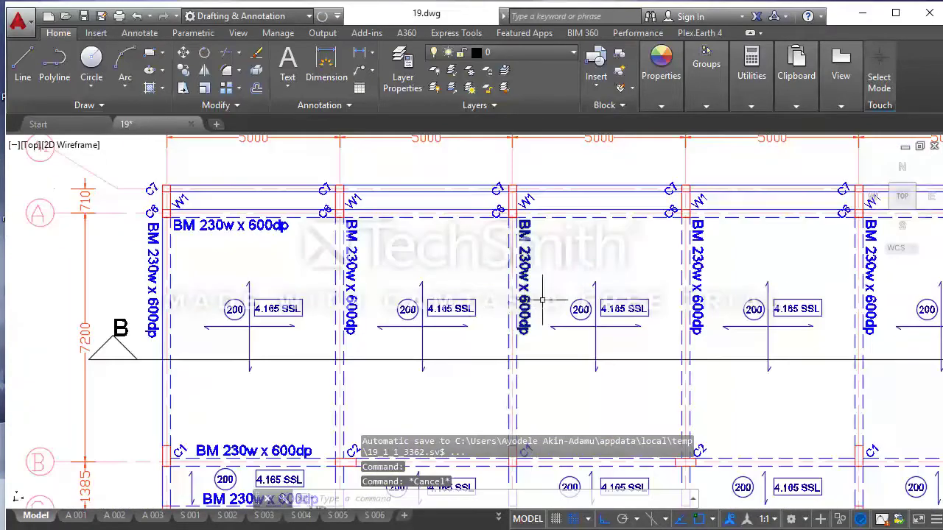
scroll(542, 301, "down", 4)
scroll(450, 285, "up", 3)
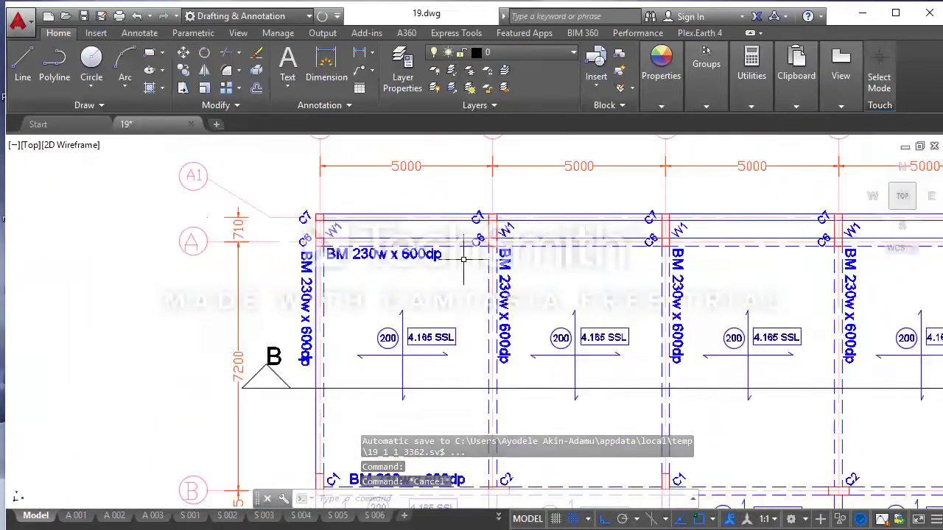
scroll(465, 253, "down", 2)
middle_click_drag(522, 307, 519, 295)
scroll(525, 378, "up", 3)
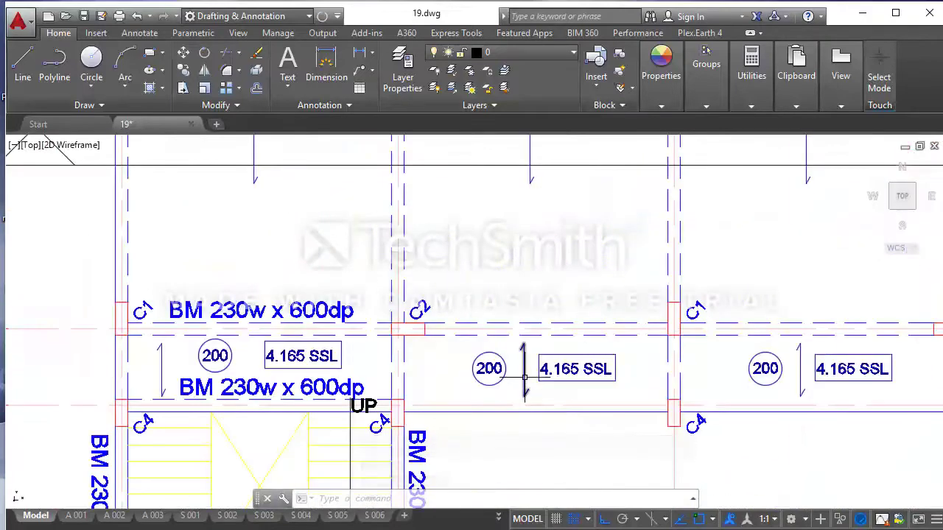
scroll(524, 361, "up", 4)
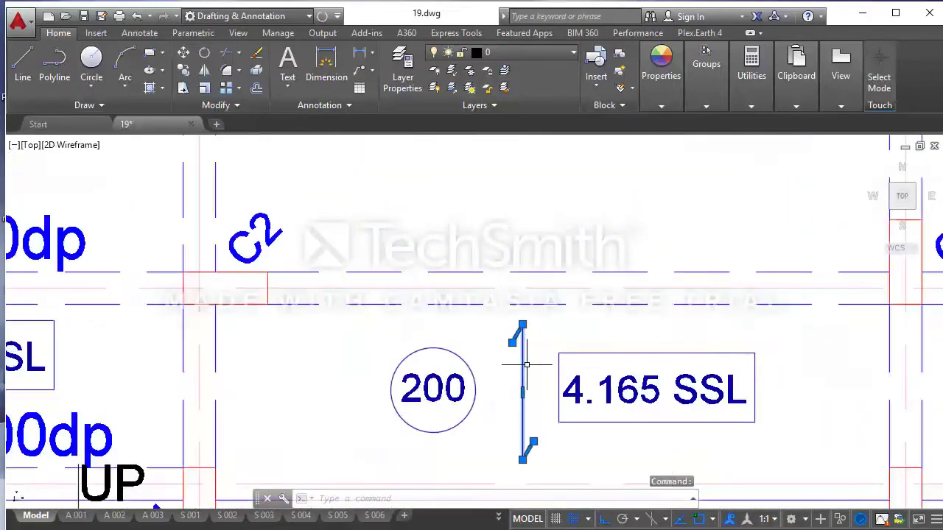
left_click(523, 461)
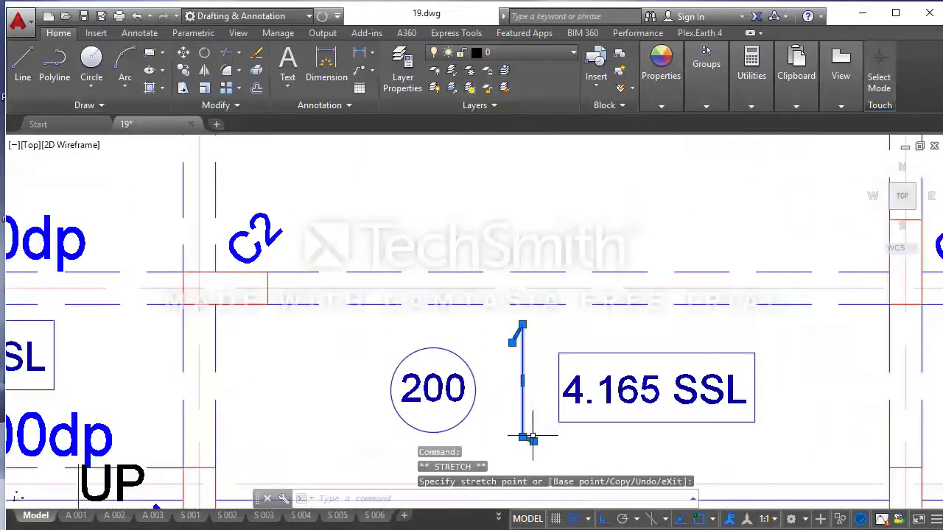
key("Escape")
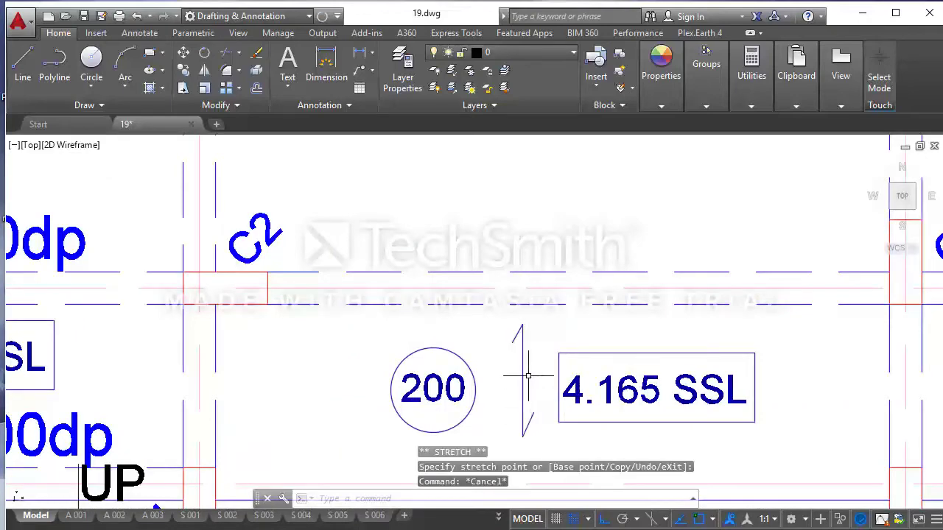
key("ctrl+z")
key("ctrl+z")
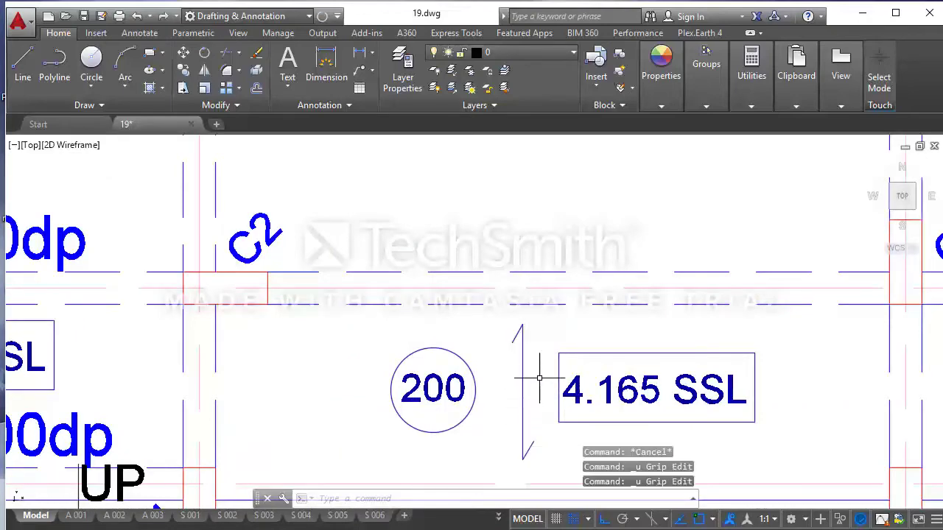
scroll(540, 378, "down", 3)
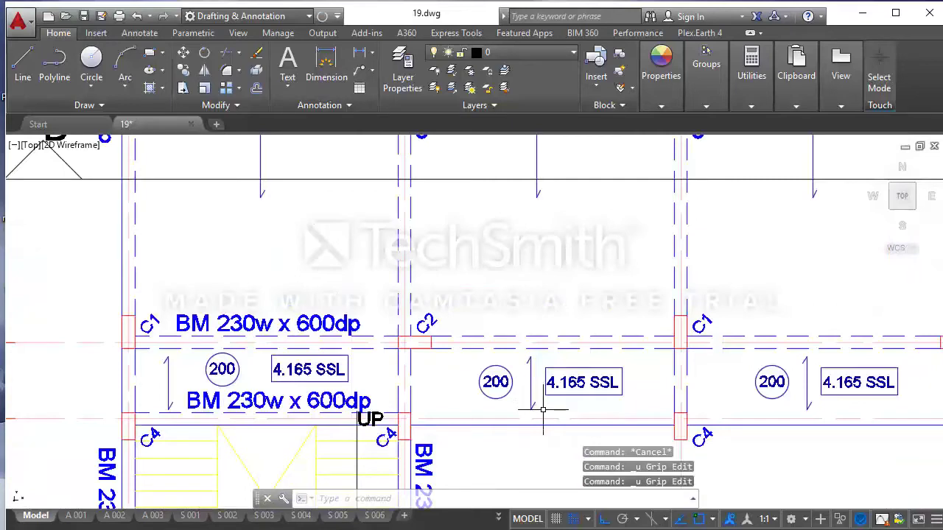
scroll(543, 410, "down", 2)
scroll(543, 409, "down", 2)
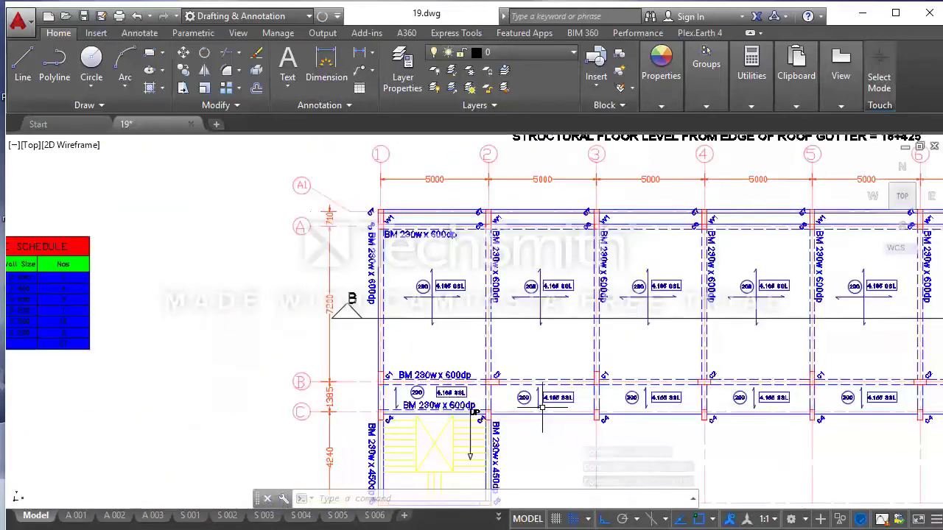
scroll(543, 408, "up", 4)
scroll(540, 407, "down", 4)
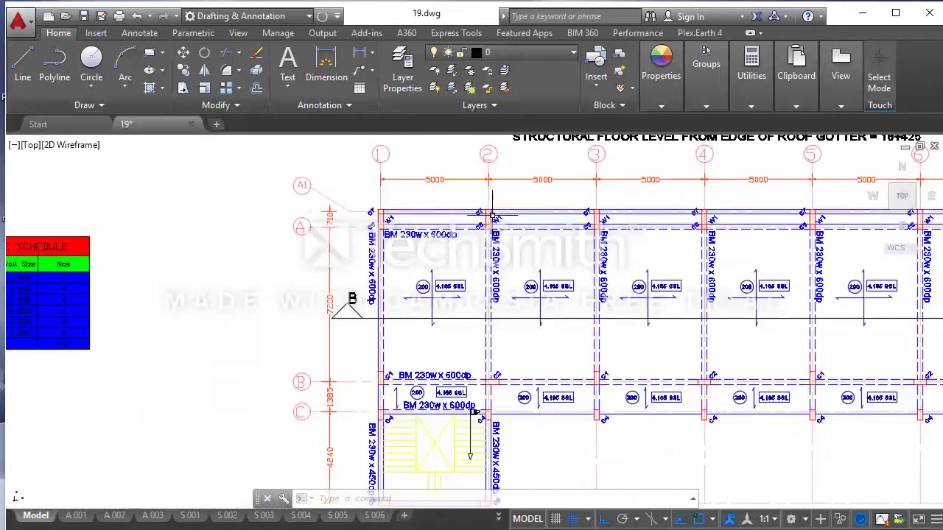
scroll(461, 218, "up", 2)
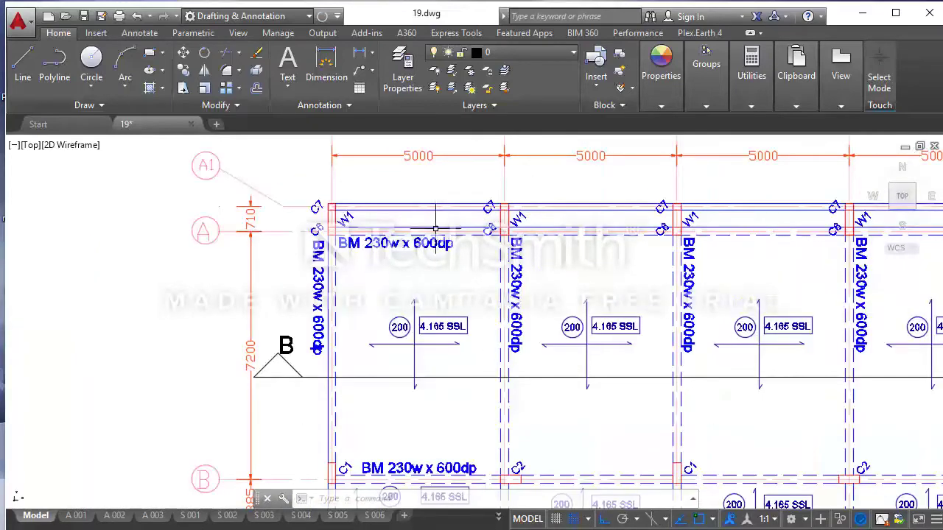
scroll(435, 218, "down", 2)
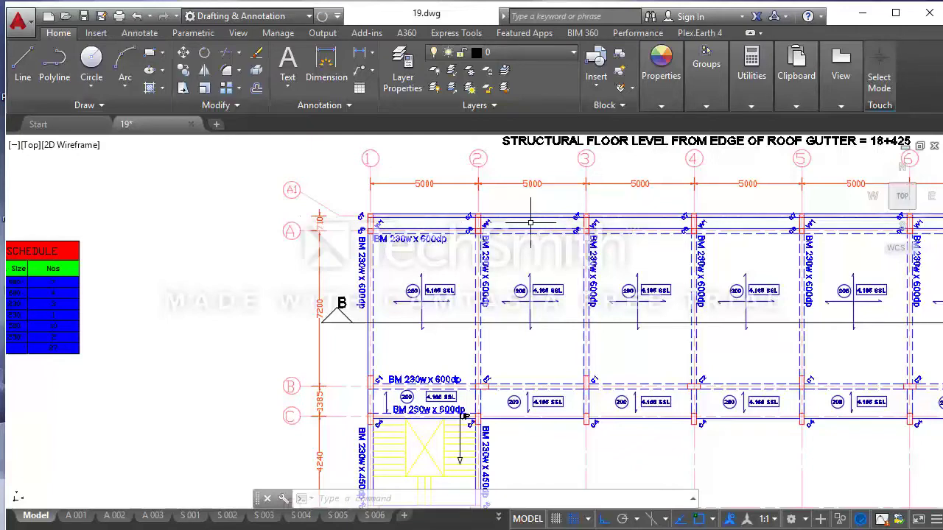
scroll(531, 223, "down", 2)
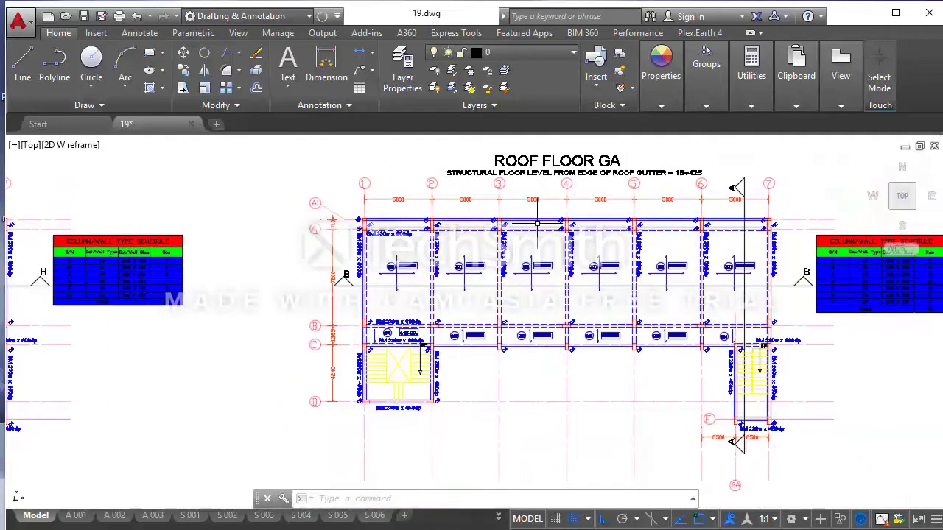
scroll(534, 226, "up", 2)
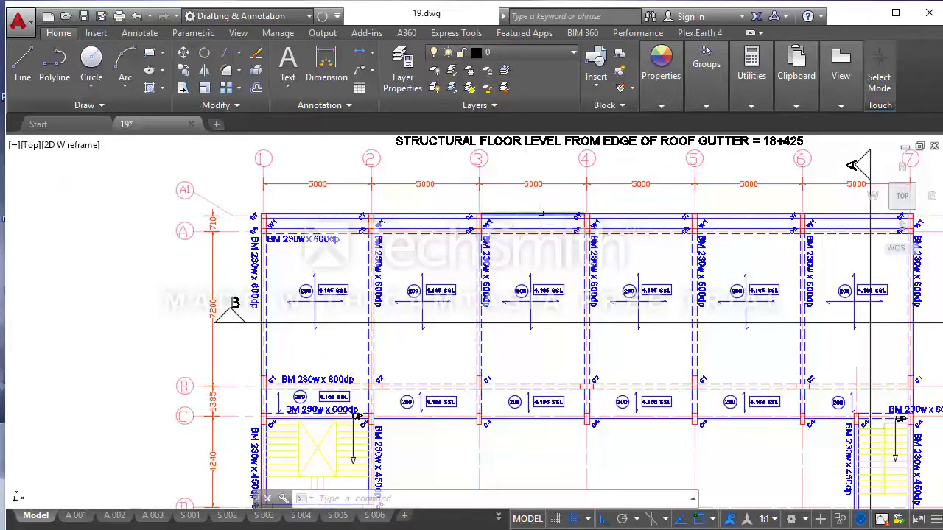
scroll(430, 398, "up", 2)
scroll(423, 407, "down", 2)
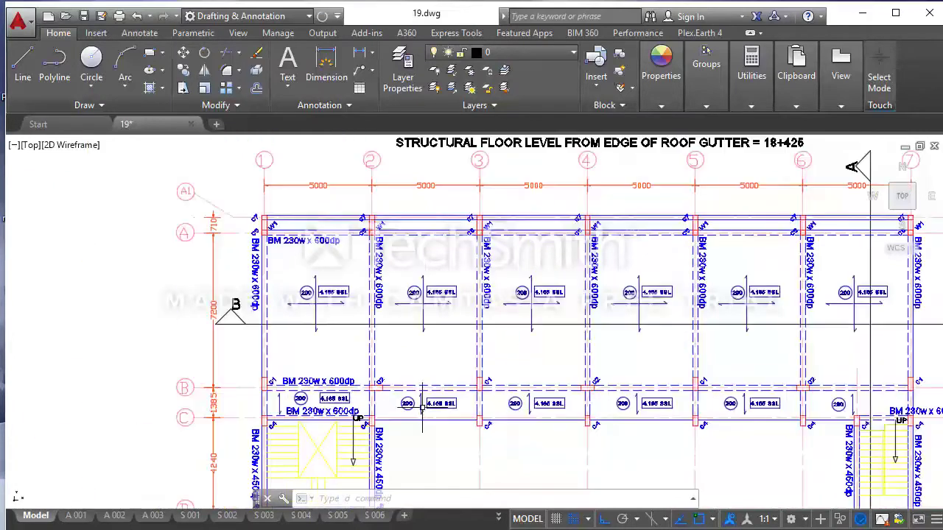
Copy the vertical slab span line into the grid A edge beam strip with Ortho off
scroll(426, 411, "up", 2)
left_click(427, 416)
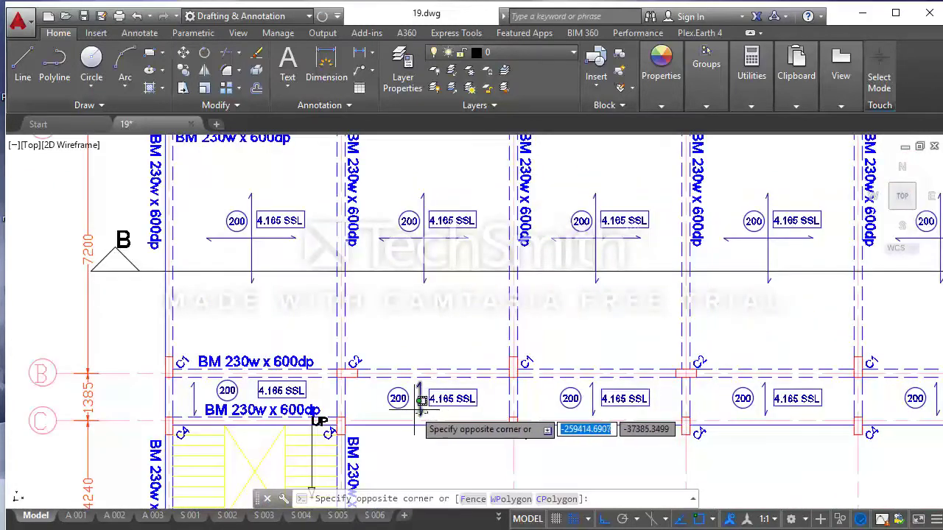
left_click(411, 390)
left_click(184, 70)
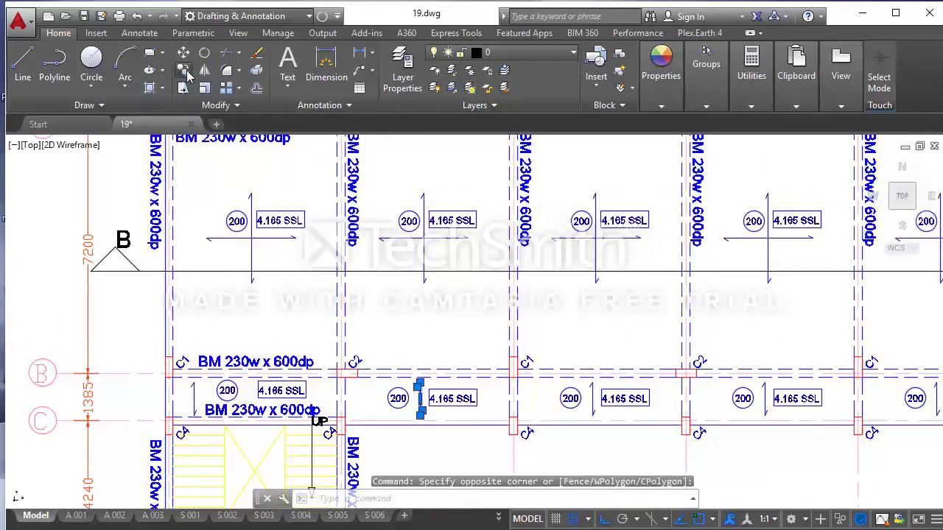
left_click(421, 396)
scroll(420, 396, "down", 2)
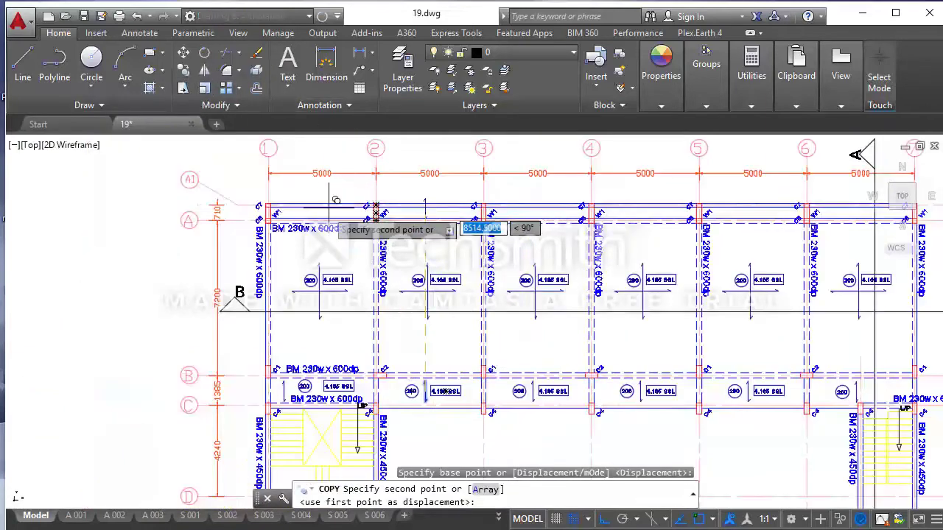
scroll(322, 210, "up", 4)
left_click(607, 519)
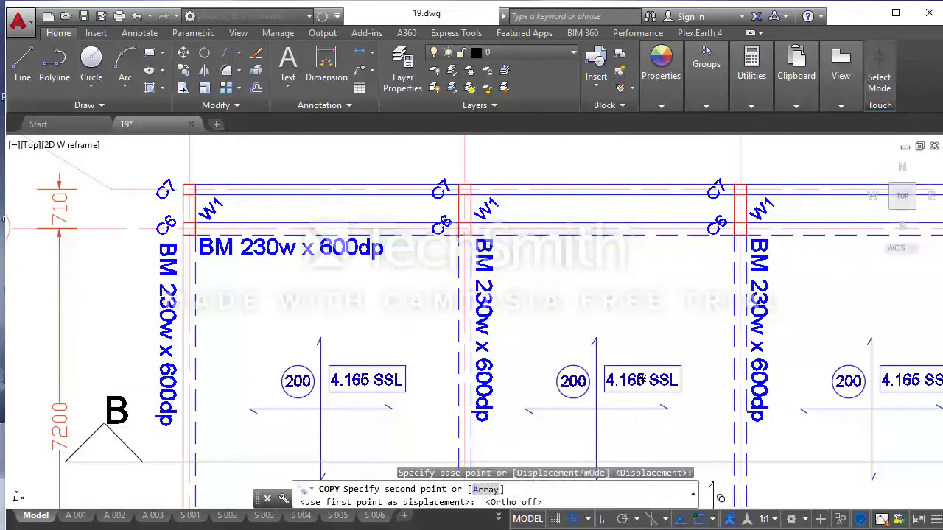
left_click(322, 213)
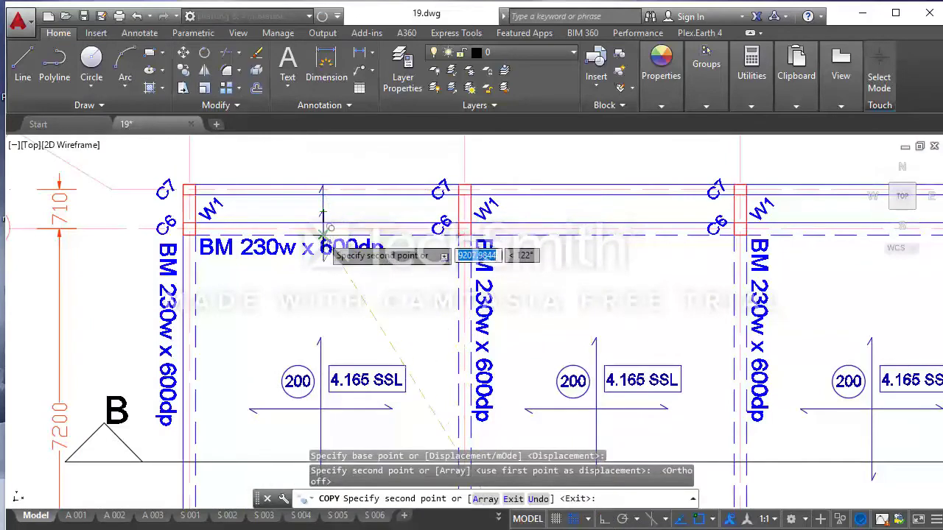
key("Escape")
Shorten the copied span line with Ortho on so it fits the edge strip
scroll(324, 218, "up", 3)
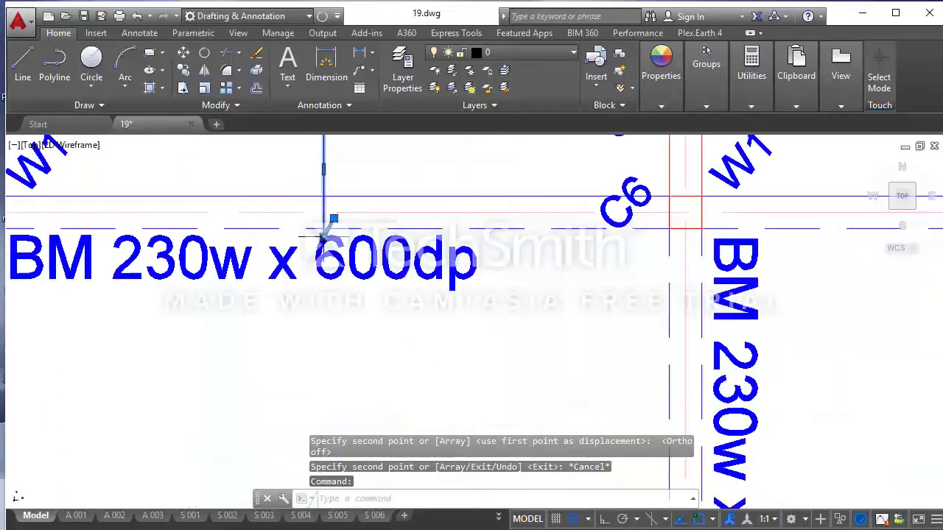
left_click(331, 217)
scroll(324, 213, "up", 4)
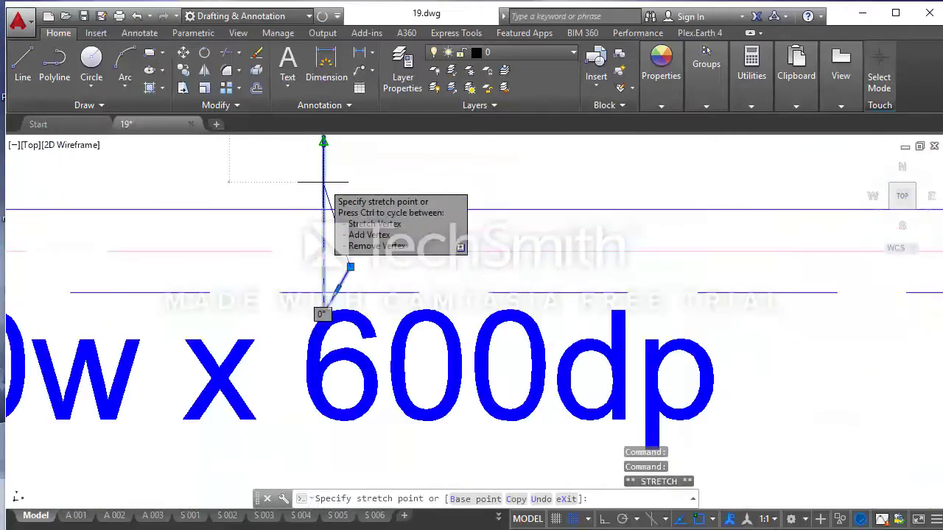
left_click(349, 264)
scroll(407, 255, "down", 3)
key("ctrl+z")
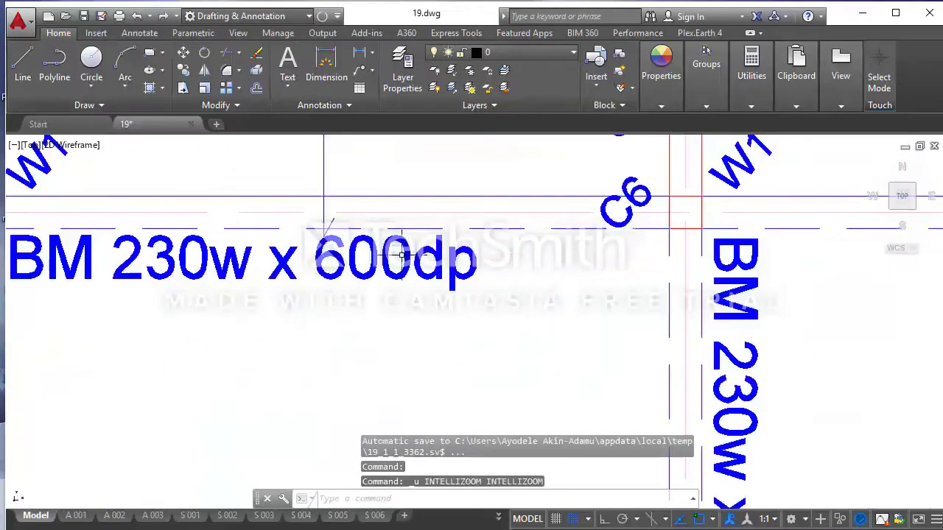
left_click(325, 205)
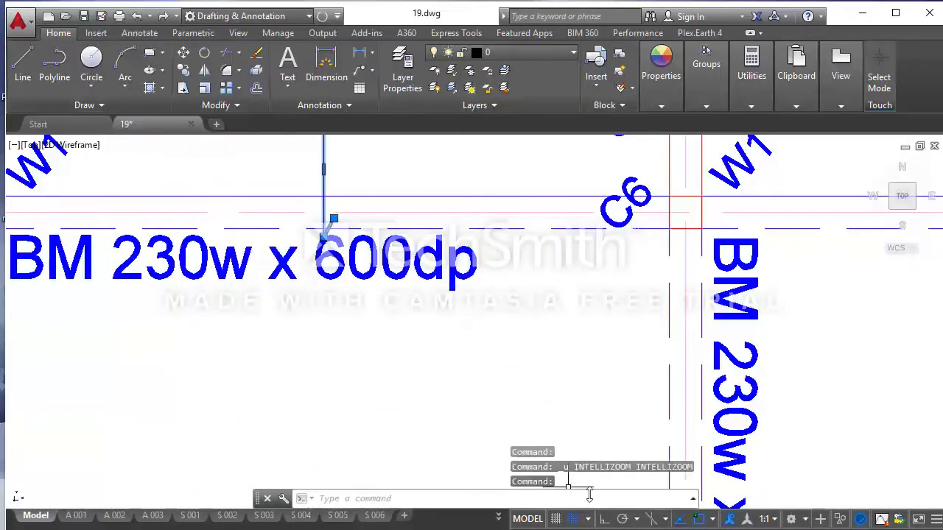
key("F8")
left_click(333, 219)
scroll(327, 191, "up", 2)
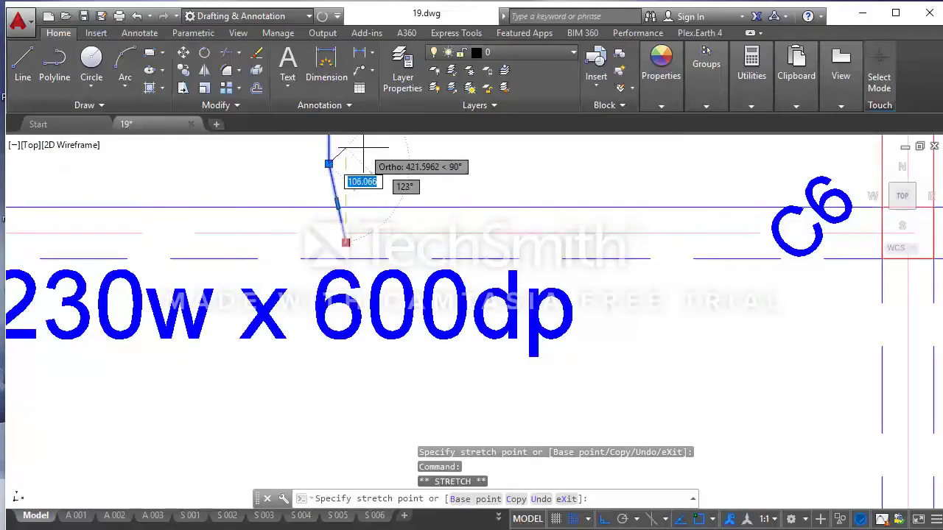
scroll(335, 162, "up", 2)
left_click(322, 241)
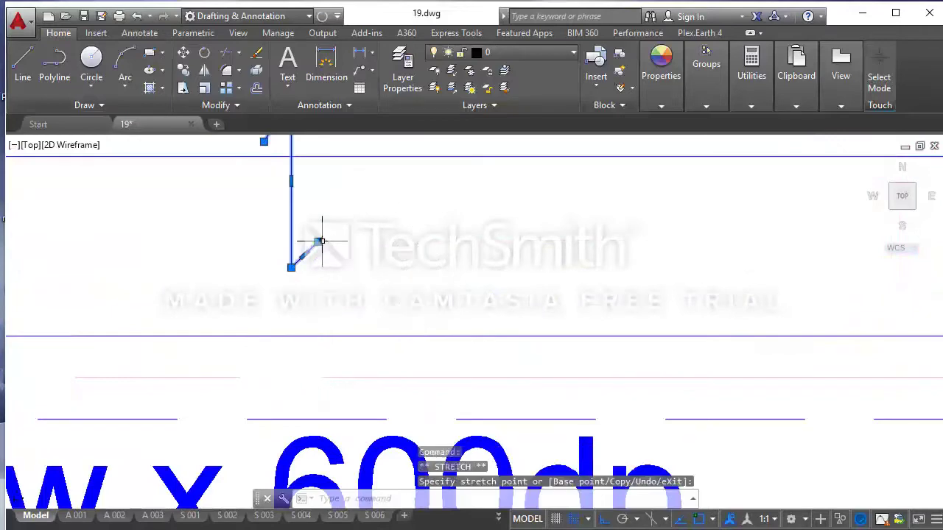
left_click(317, 241)
scroll(318, 241, "down", 2)
scroll(321, 238, "down", 2)
key("Escape")
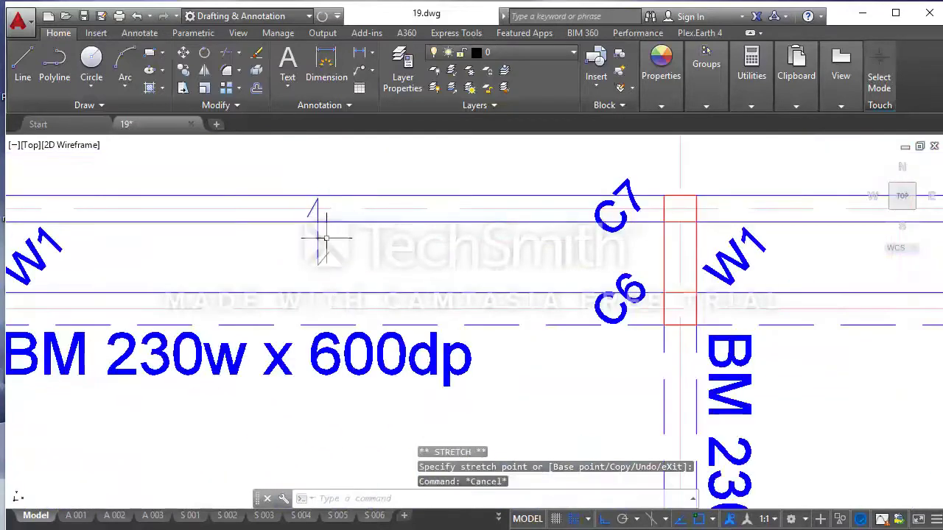
Reselect the shortened span line for a move, but leave it in place
left_click(337, 256)
left_click(318, 185)
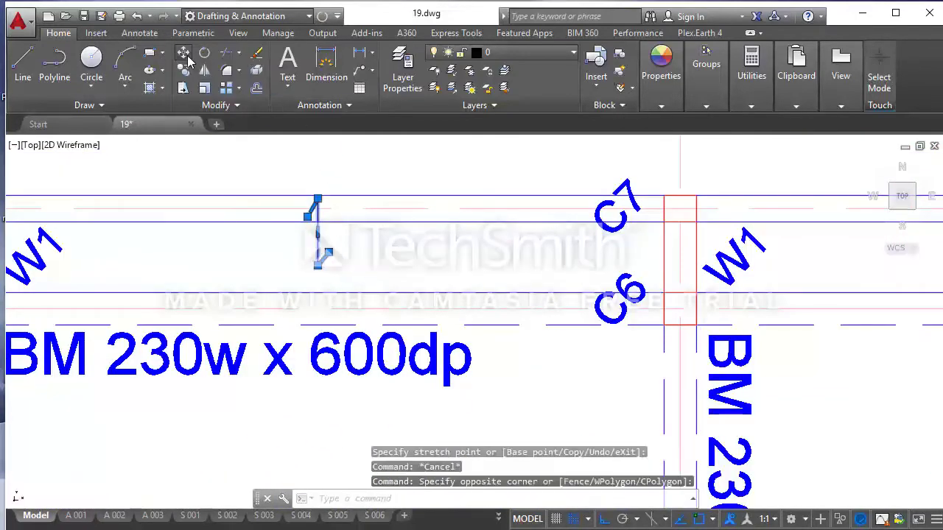
left_click(183, 53)
left_click(400, 255)
key("Escape")
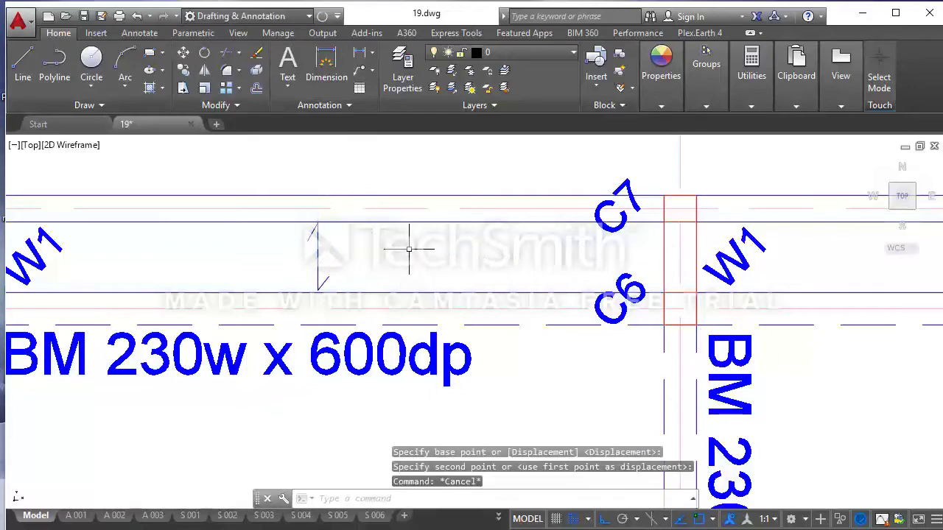
scroll(409, 249, "down", 3)
Copy the 200 circle tag into the grid A edge beam strip beside the short span line
scroll(401, 253, "down", 2)
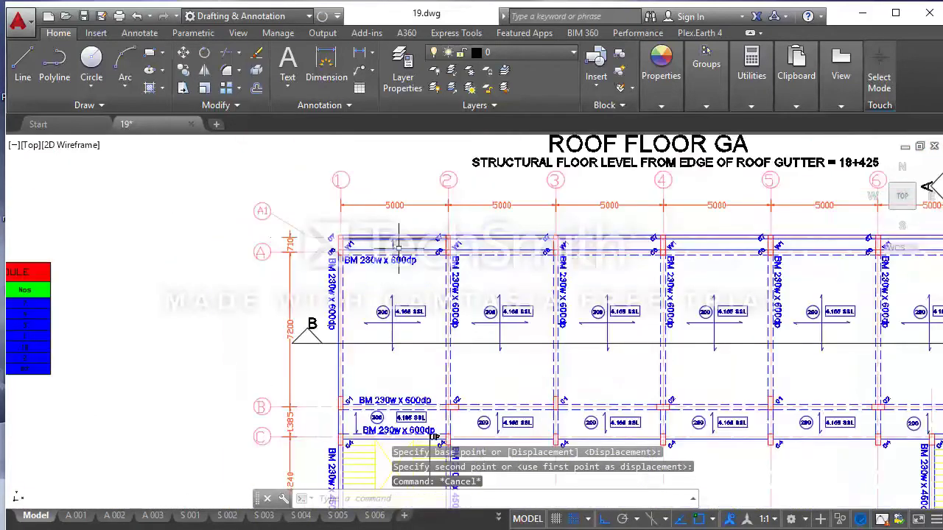
scroll(401, 250, "up", 2)
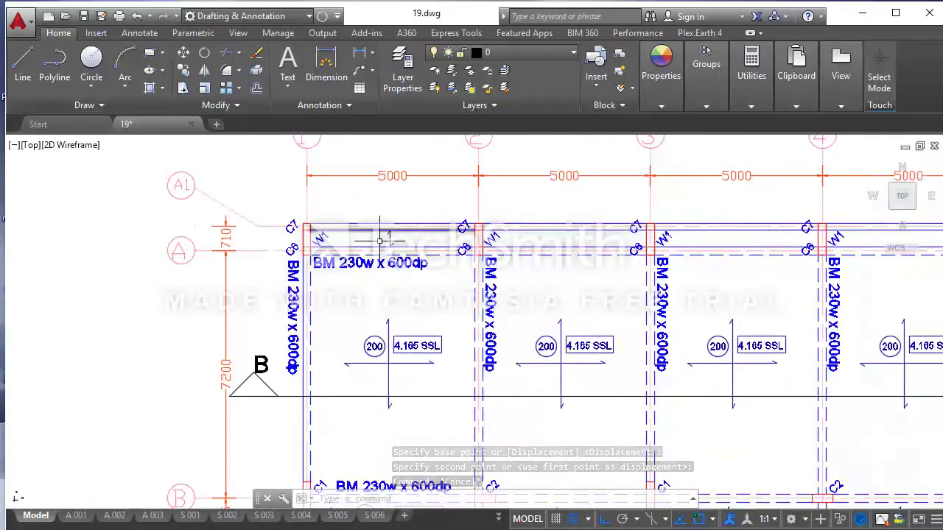
scroll(402, 248, "up", 2)
scroll(397, 241, "down", 2)
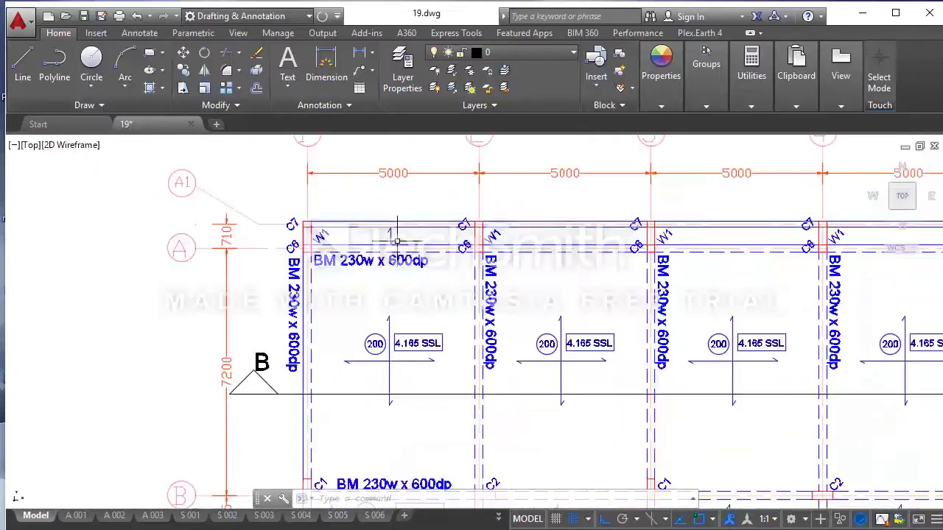
scroll(372, 346, "up", 4)
left_click(389, 367)
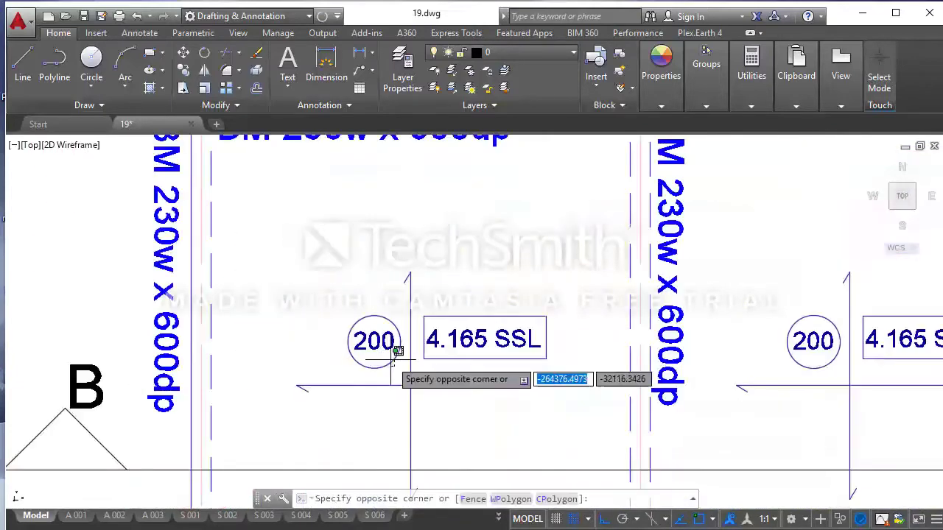
left_click(340, 309)
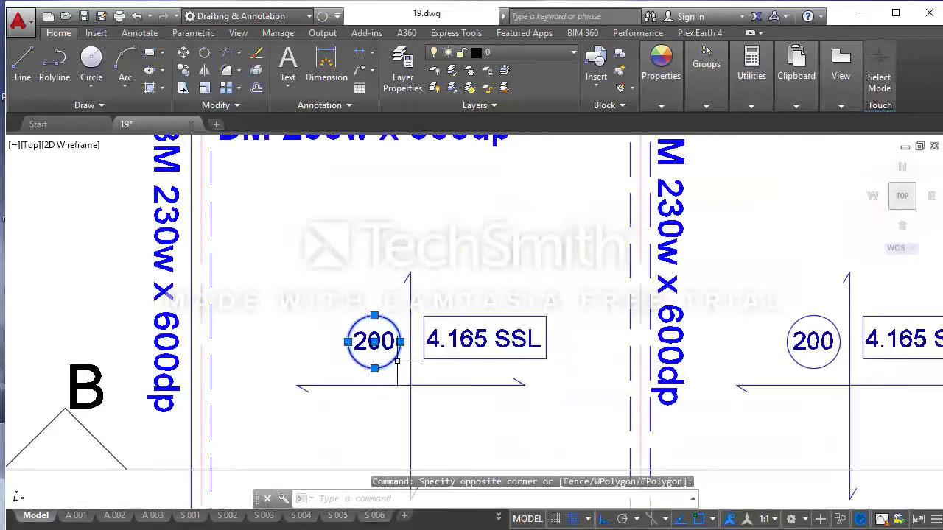
left_click(398, 362)
scroll(349, 303, "down", 2)
left_click(207, 58)
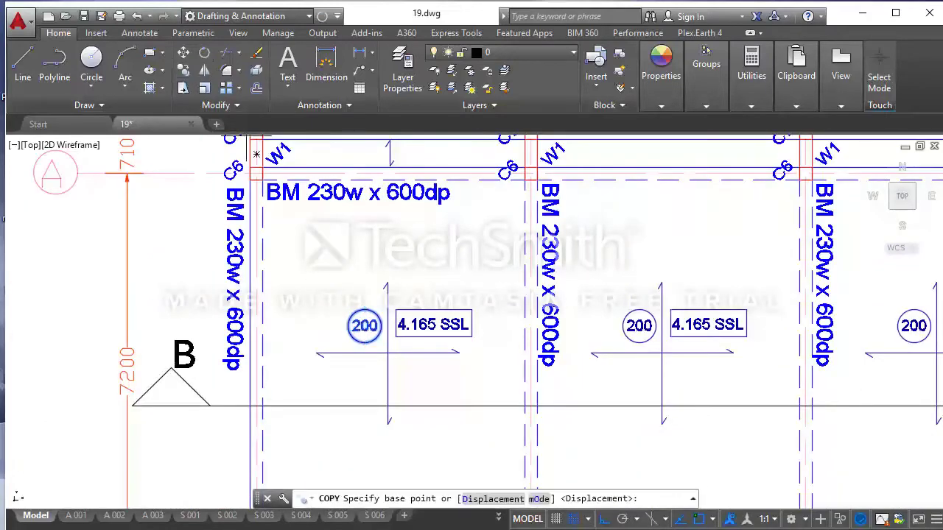
left_click(365, 326)
scroll(360, 299, "down", 4)
scroll(358, 258, "up", 4)
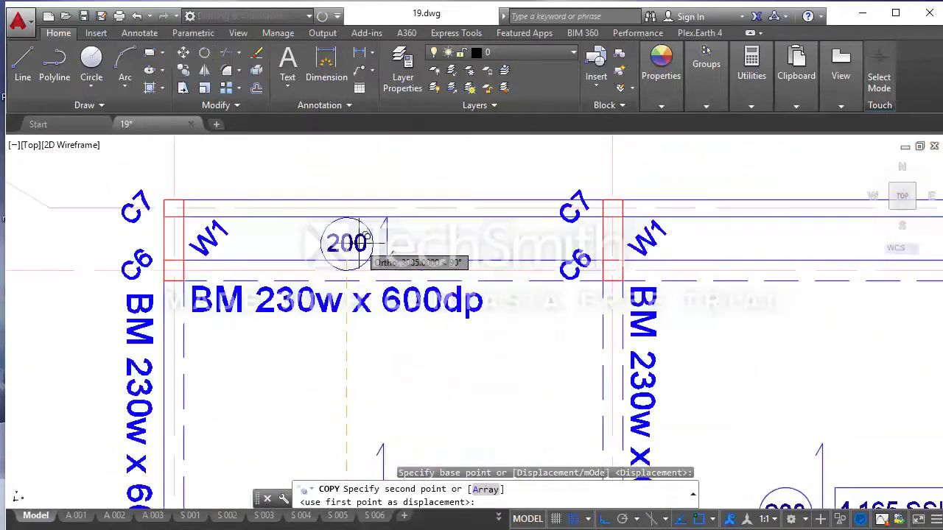
left_click(372, 247)
key("Escape")
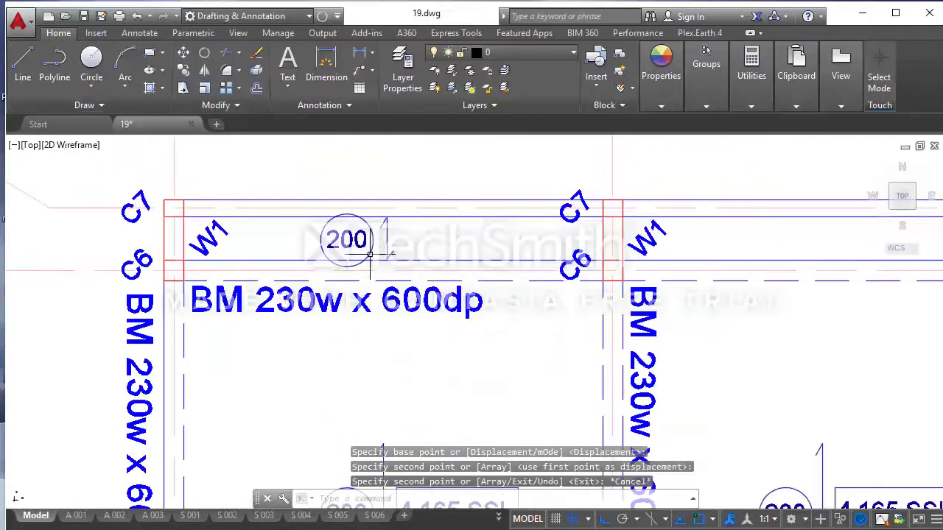
Try resizing the copied 200 circle by its grip, then abandon, keeping its size
left_click(375, 240)
scroll(376, 251, "up", 2)
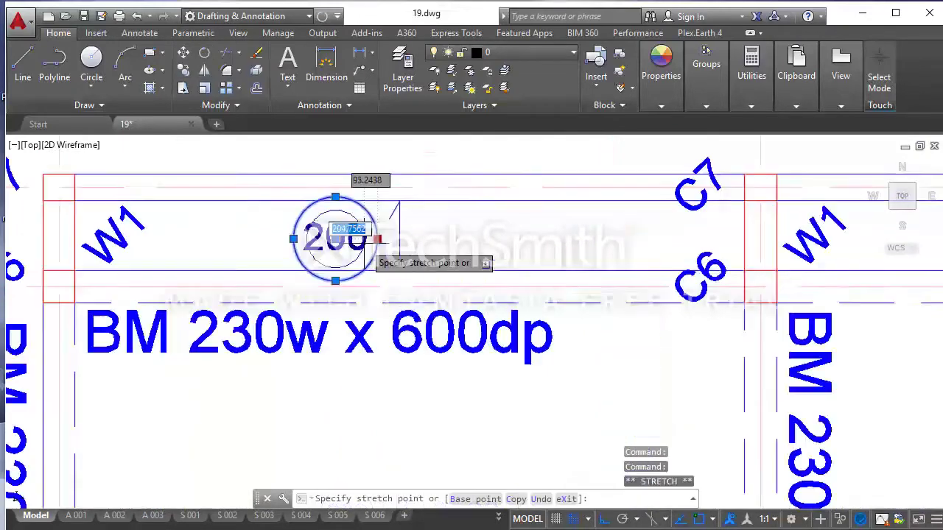
scroll(361, 246, "up", 2)
key("Escape")
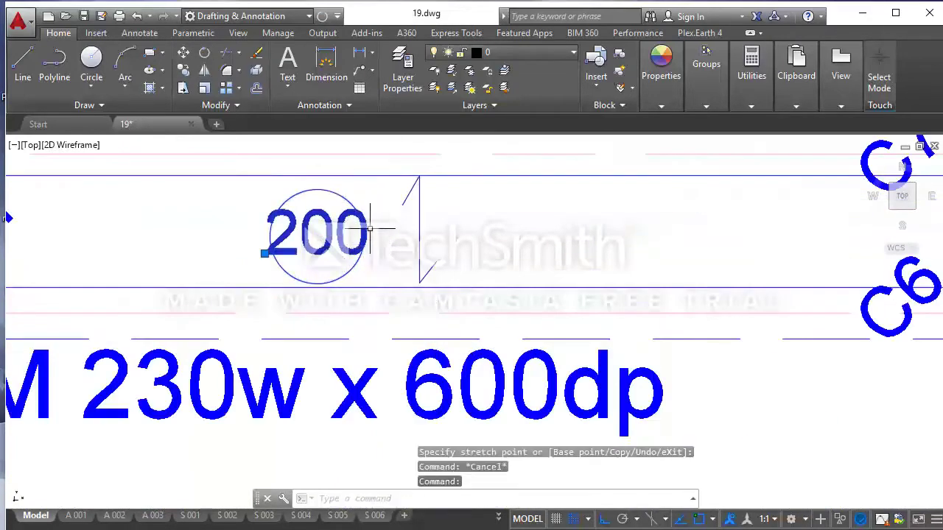
Change the copied slab tag text from 200 to 150
left_click(333, 230)
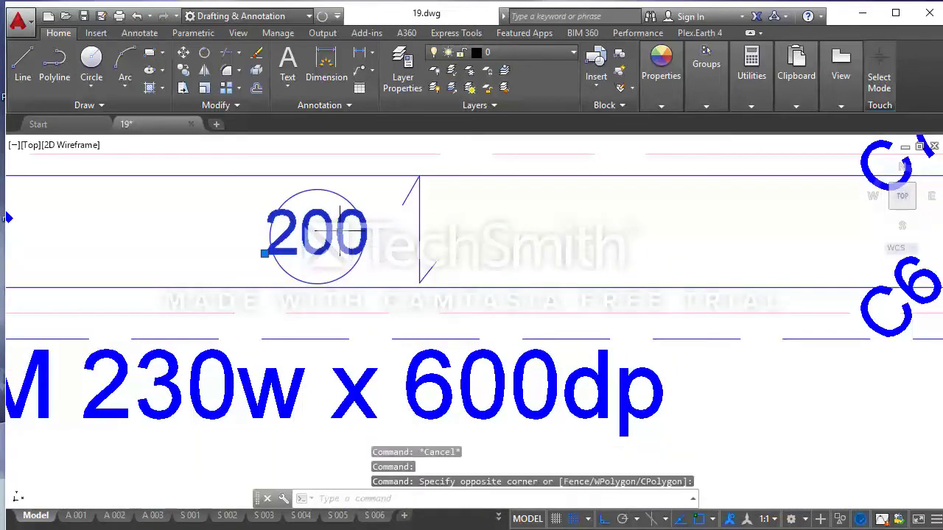
double_click(333, 231)
type("1")
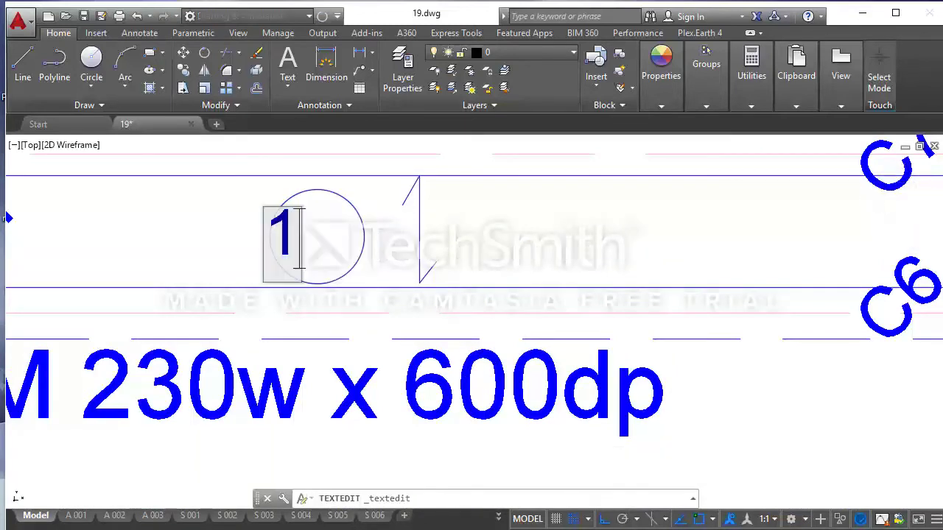
type("50")
left_click(450, 230)
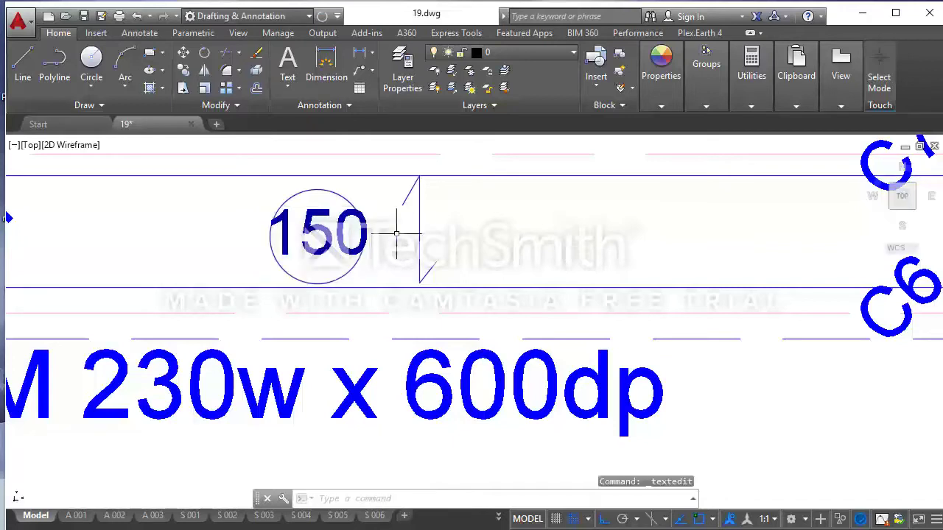
left_click(356, 257)
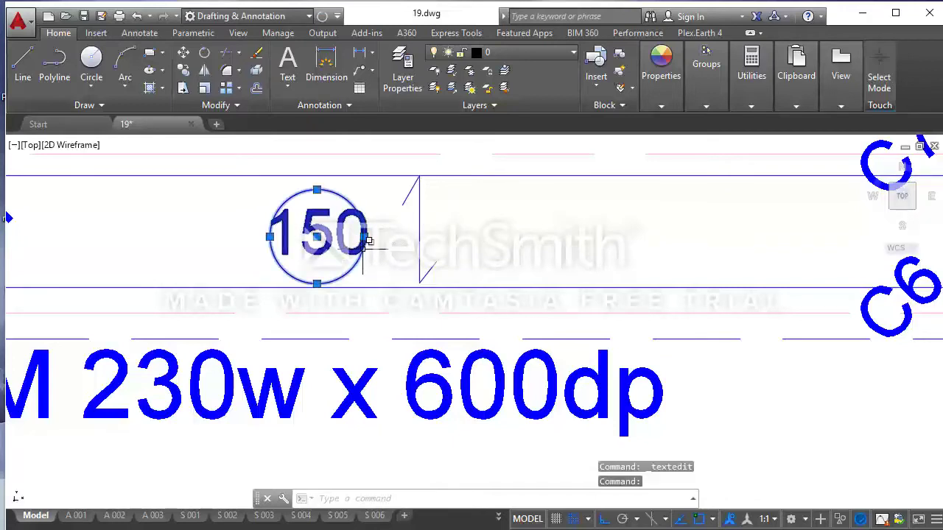
key("Escape")
scroll(390, 272, "down", 2)
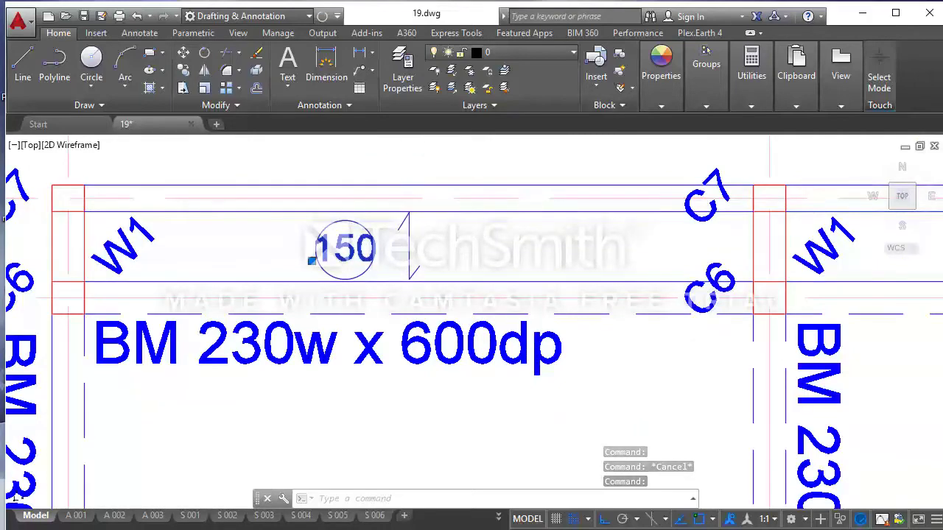
Set the 150 tag text's height to 150 in Properties
right_click(399, 205)
left_click(445, 521)
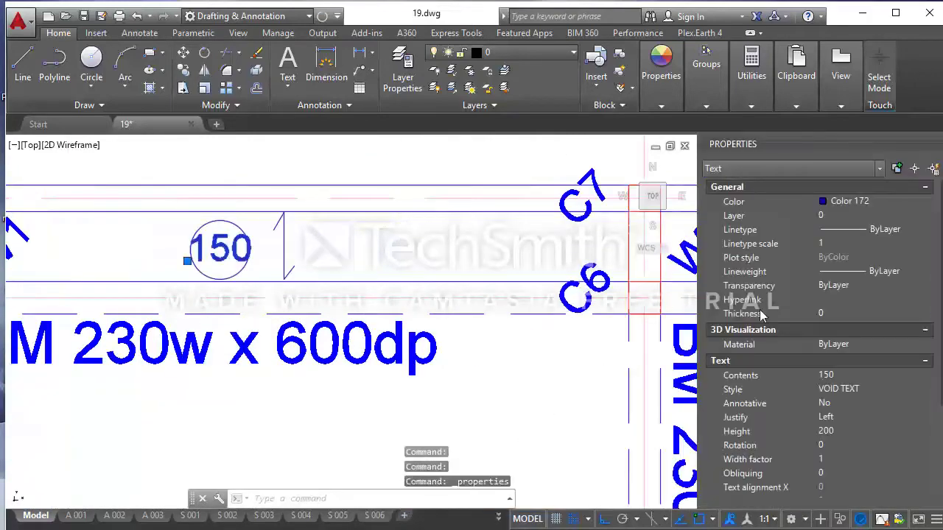
scroll(780, 384, "down", 3)
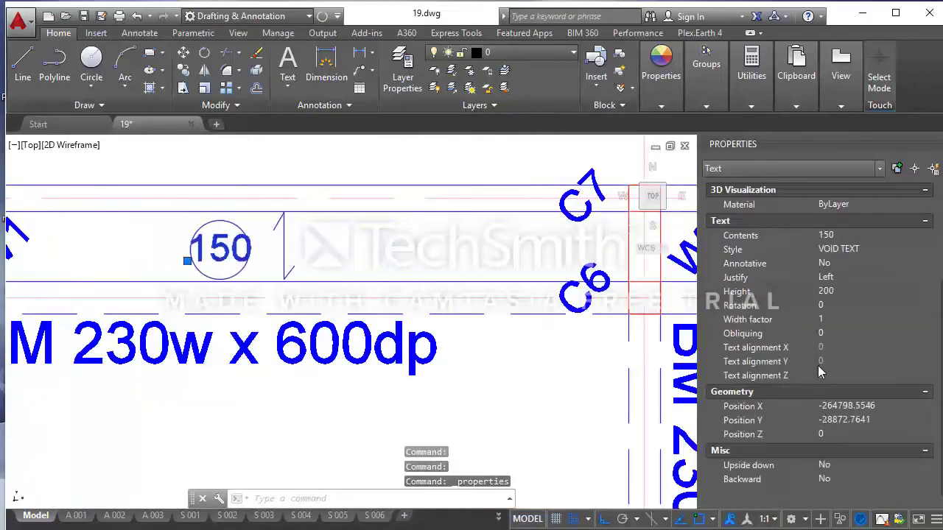
left_click(837, 292)
type("150")
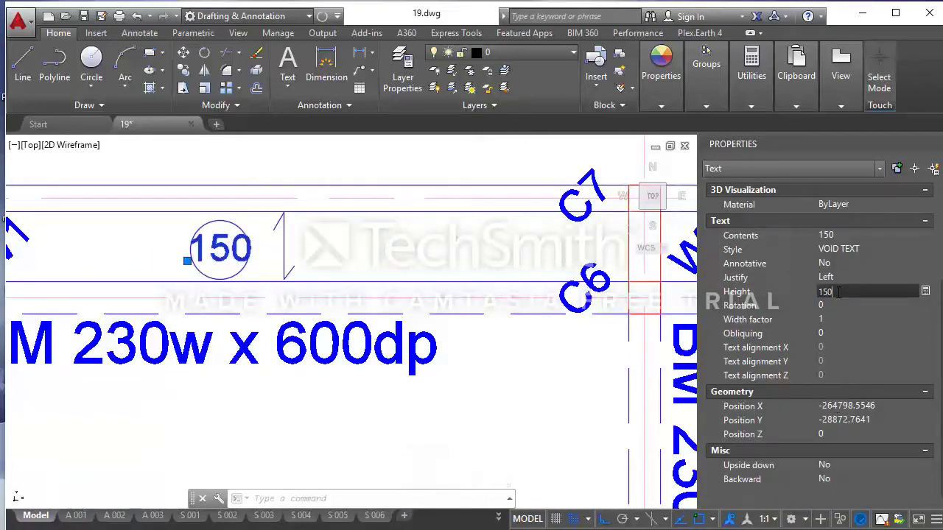
key("Return")
key("Escape")
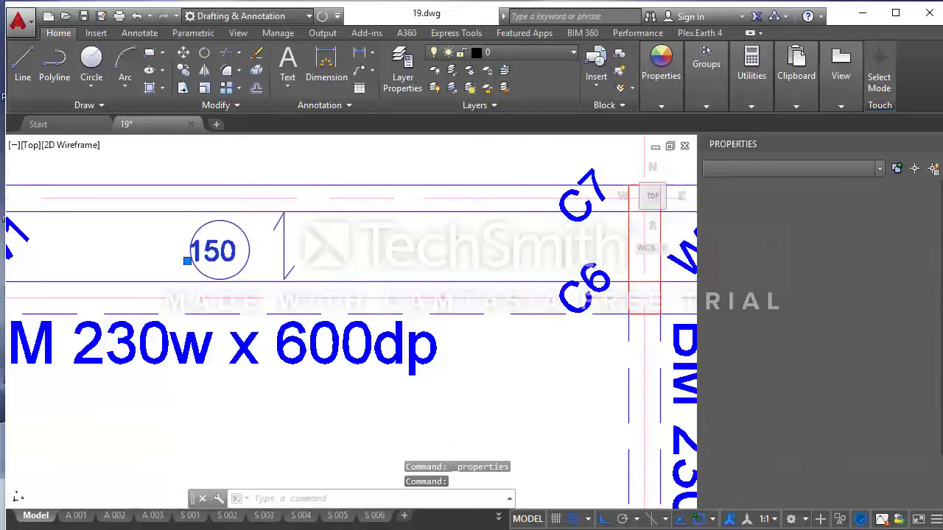
Start moving the 150 text, cancel, then zoom and pan across the plan bays
left_click(214, 251)
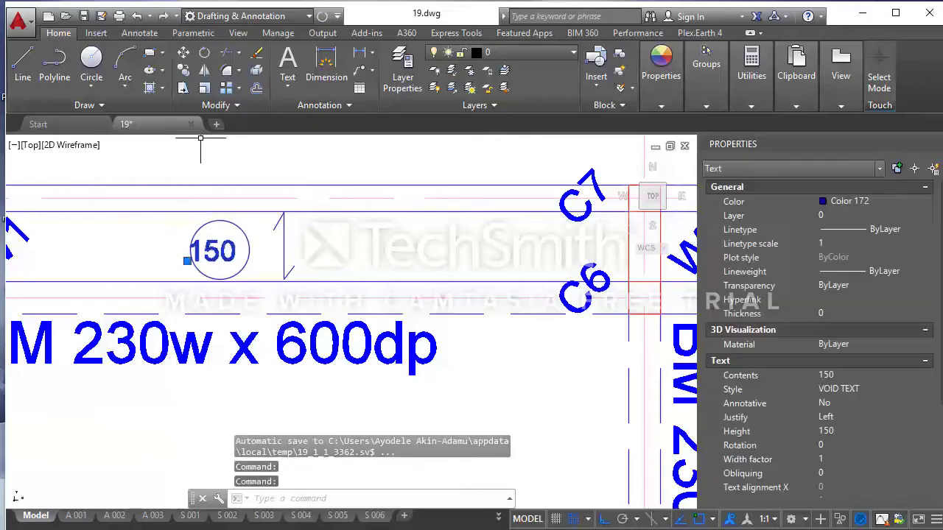
left_click(182, 59)
left_click(315, 255)
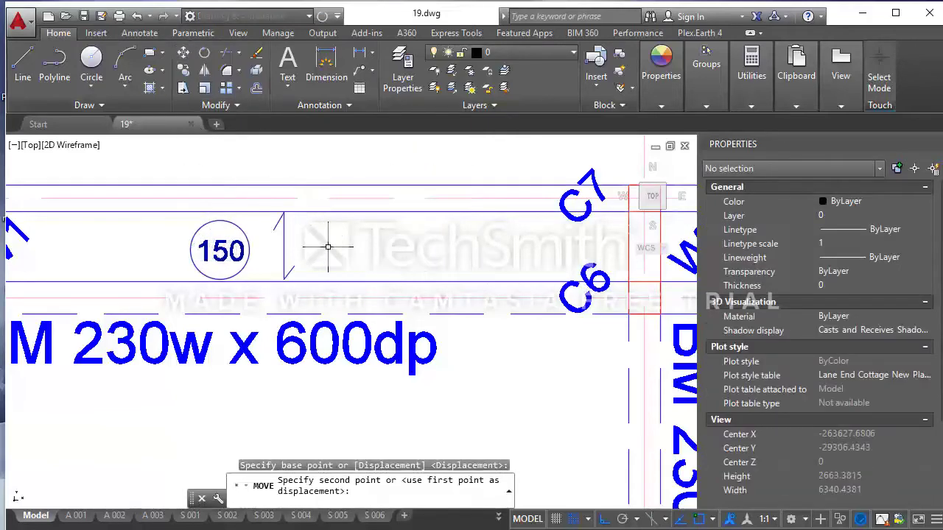
key("Escape")
scroll(328, 247, "down", 3)
scroll(318, 221, "down", 1)
scroll(318, 221, "up", 1)
scroll(319, 221, "down", 1)
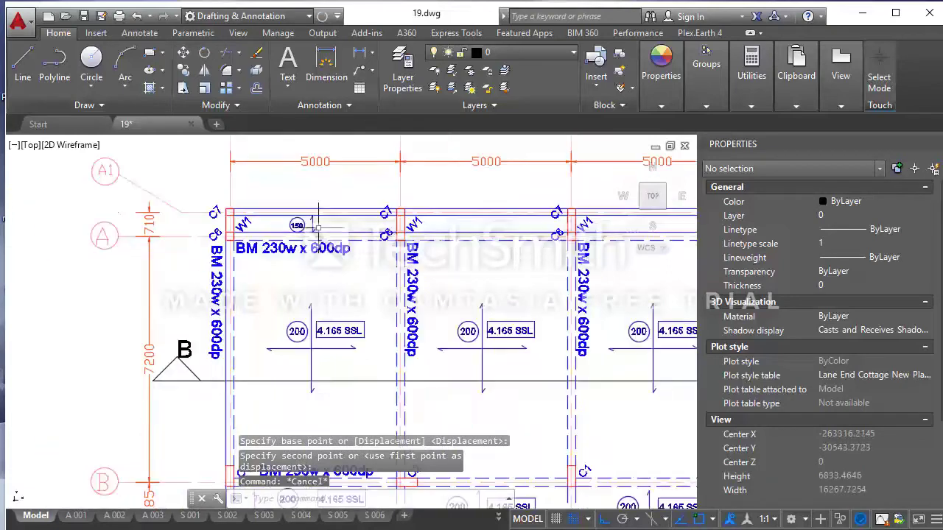
scroll(321, 303, "down", 2)
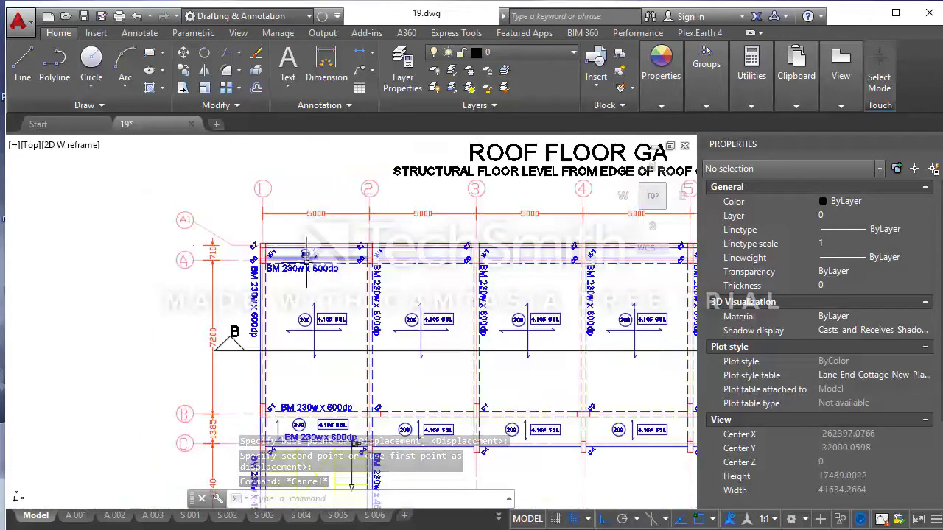
scroll(309, 305, "up", 2)
scroll(291, 311, "down", 2)
scroll(317, 246, "up", 2)
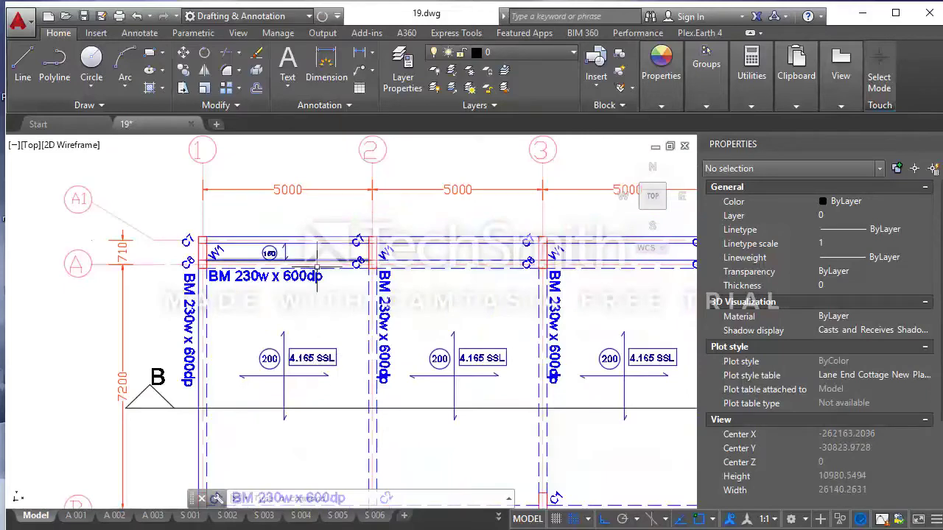
scroll(318, 267, "down", 1)
scroll(309, 288, "down", 1)
scroll(302, 302, "down", 1)
scroll(296, 312, "up", 2)
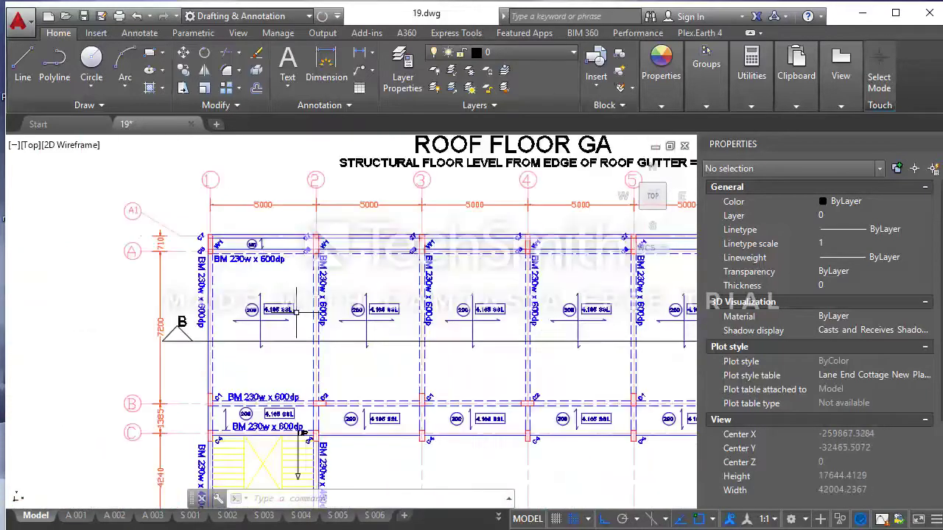
middle_click_drag(297, 312, 212, 273)
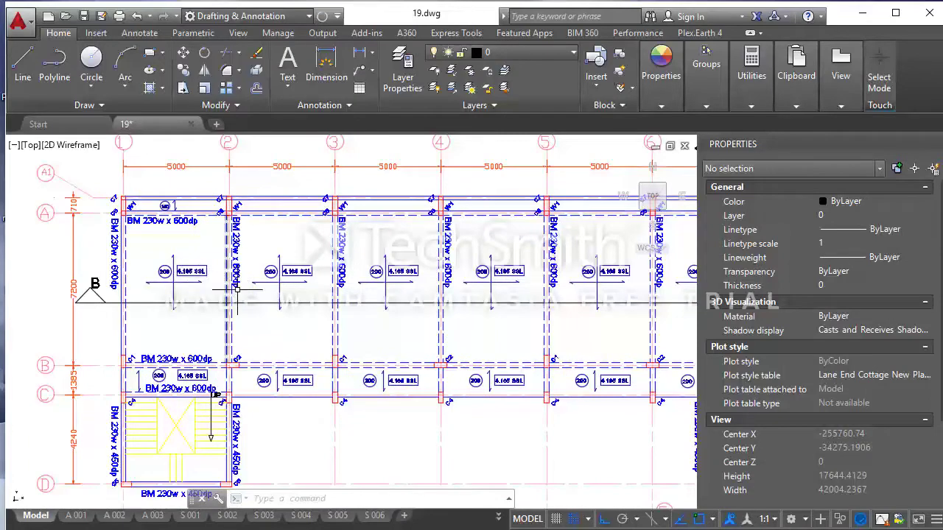
scroll(237, 290, "up", 4)
scroll(183, 334, "down", 2)
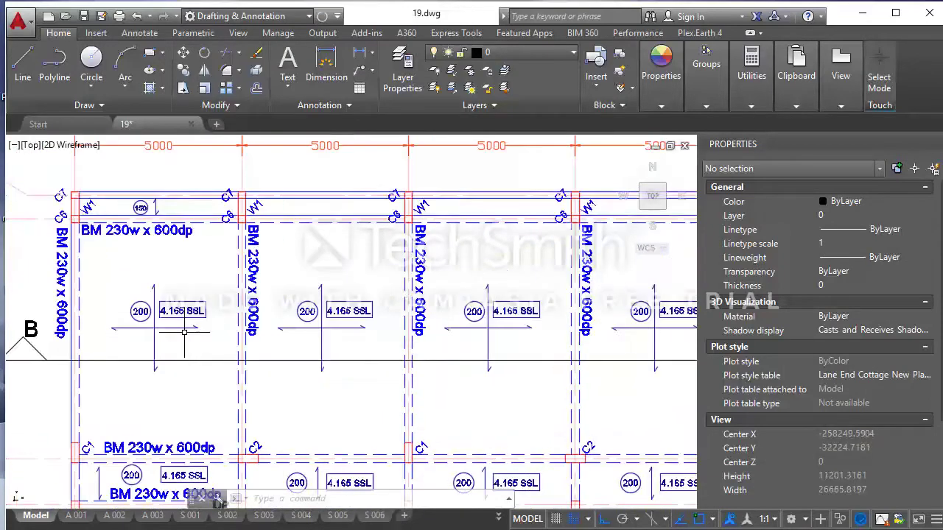
scroll(182, 313, "down", 4)
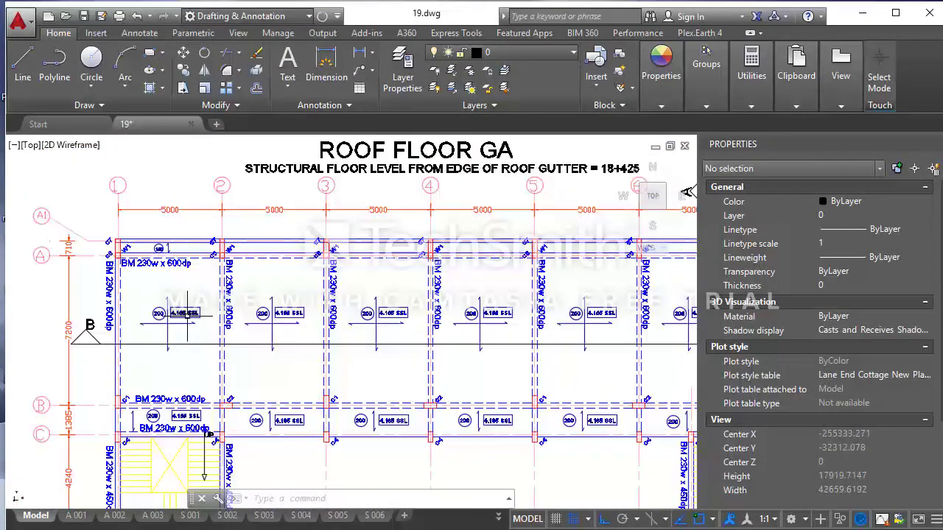
scroll(190, 313, "up", 5)
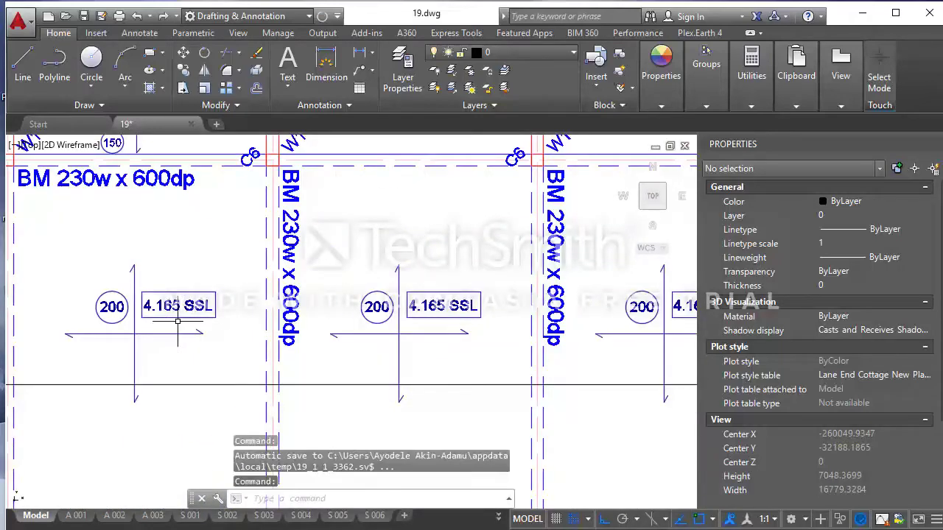
Window-select six 4.165 SSL level tags and their boxes across the upper bays
left_click(188, 320)
left_click(260, 300)
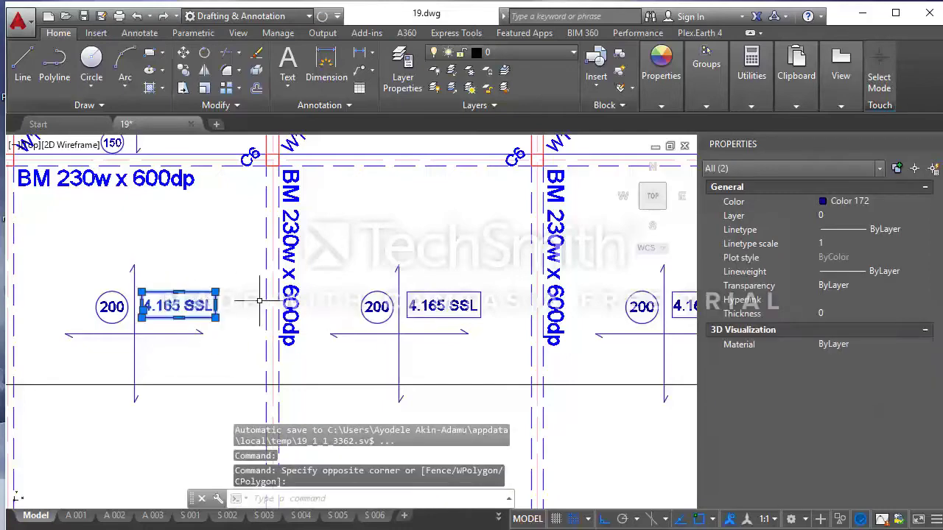
left_click(487, 319)
left_click(401, 291)
scroll(484, 296, "down", 3)
scroll(483, 296, "up", 3)
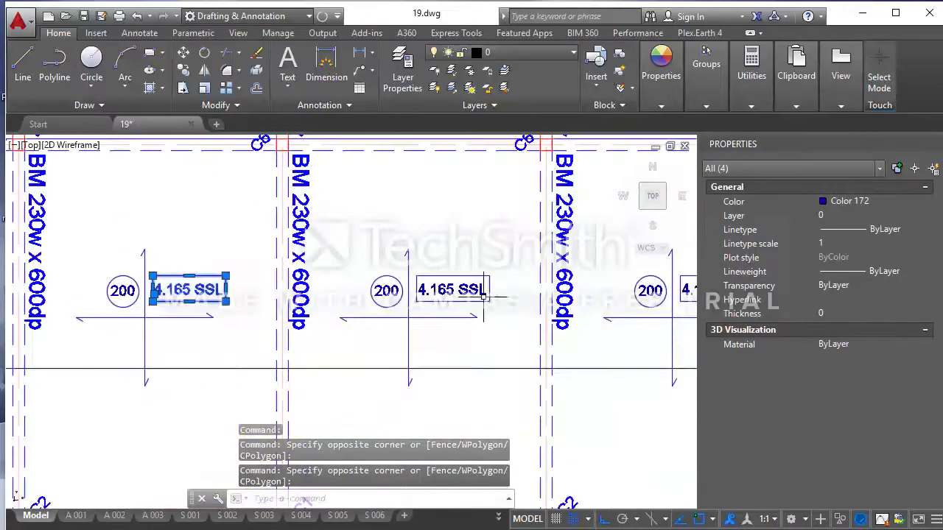
left_click(490, 303)
left_click(449, 207)
scroll(514, 283, "down", 3)
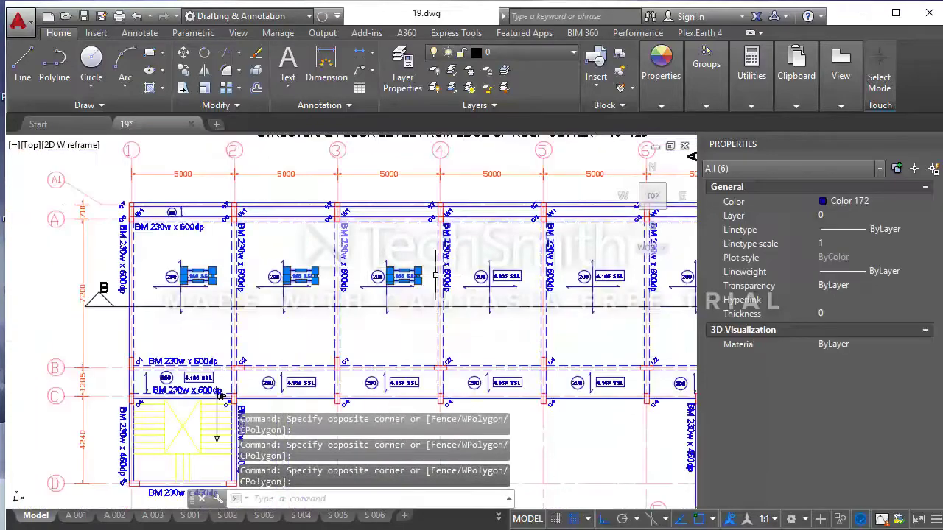
scroll(514, 282, "up", 3)
left_click(487, 285)
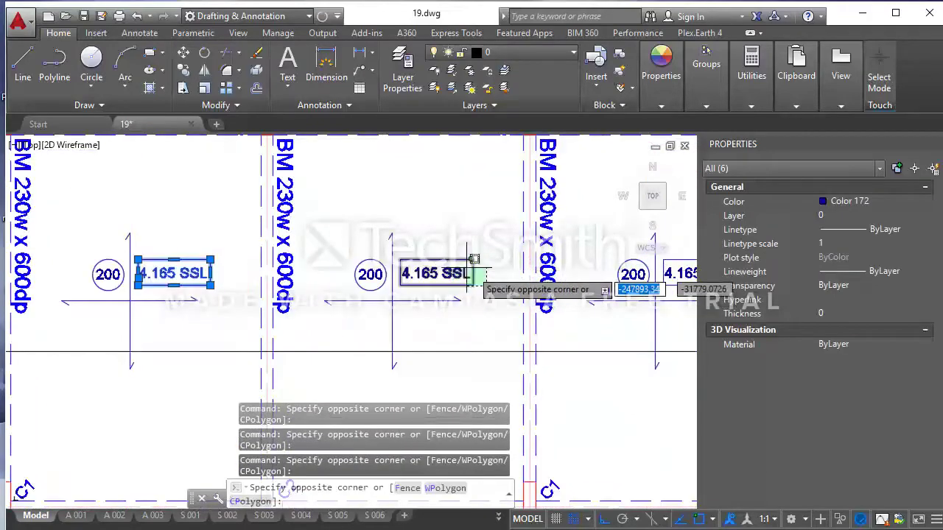
left_click(471, 257)
scroll(472, 258, "down", 3)
scroll(597, 293, "up", 3)
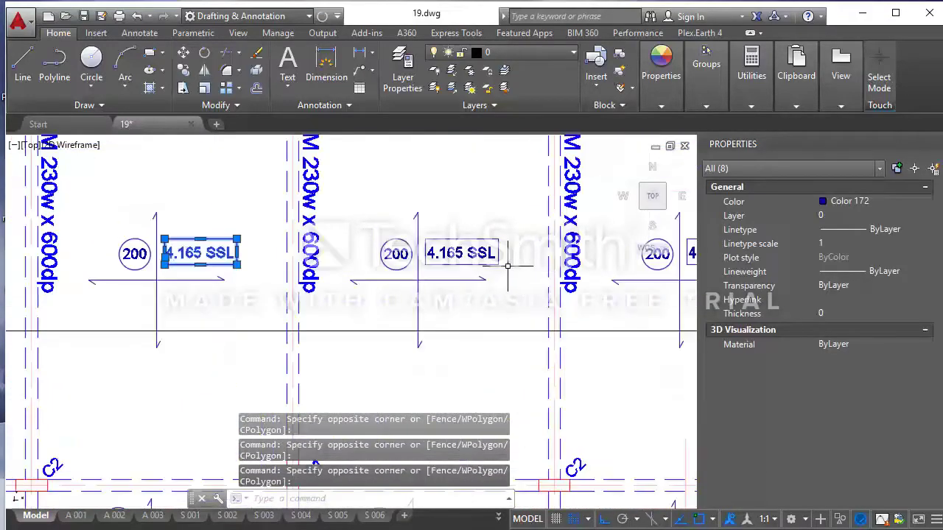
left_click(506, 263)
left_click(417, 221)
scroll(466, 237, "down", 3)
scroll(467, 238, "up", 3)
left_click(516, 229)
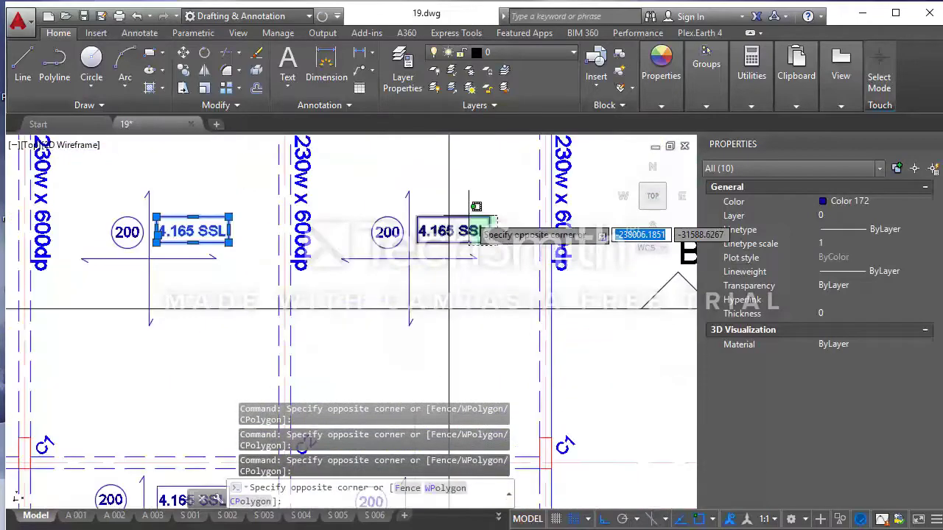
left_click(471, 221)
scroll(459, 246, "down", 3)
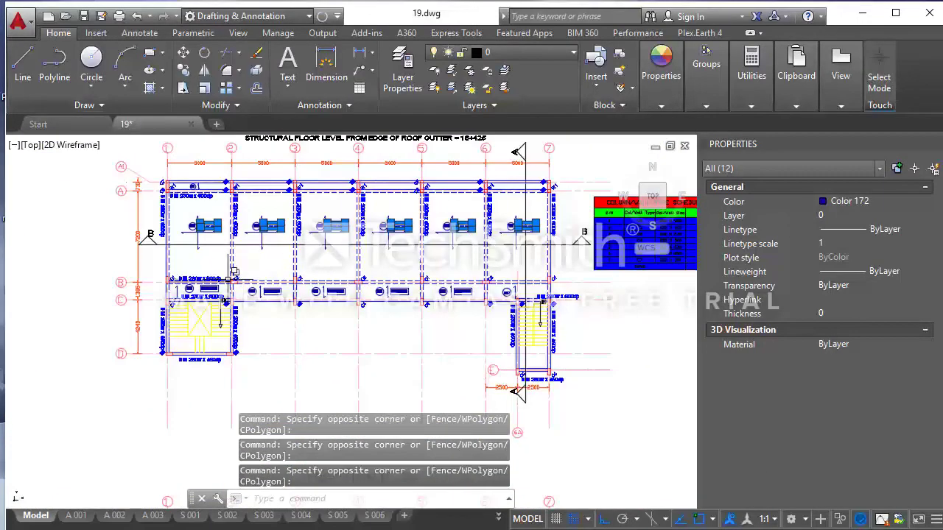
scroll(225, 251, "up", 5)
scroll(236, 267, "down", 4)
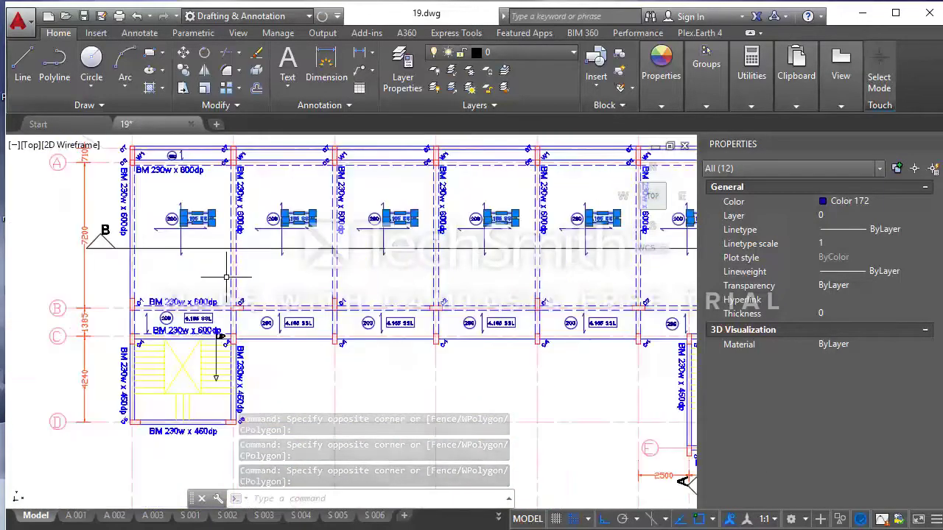
scroll(219, 277, "up", 1)
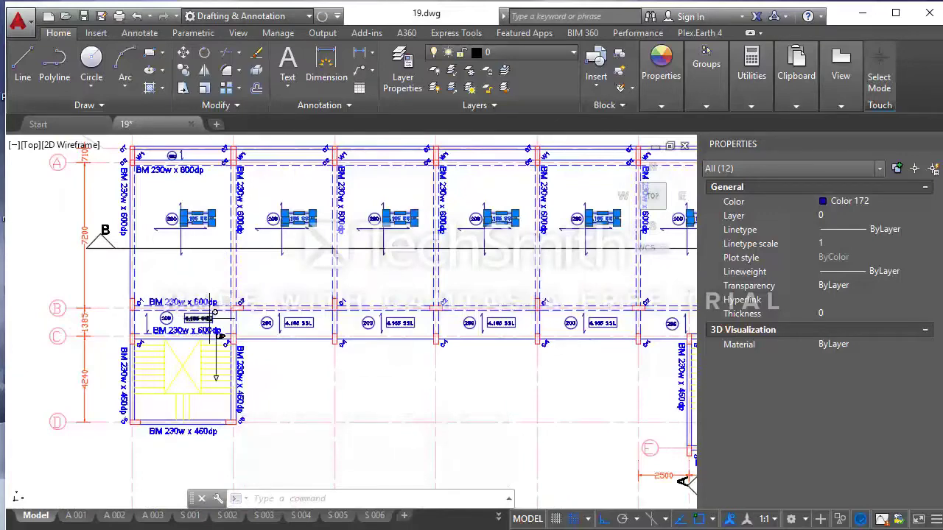
scroll(219, 336, "up", 2)
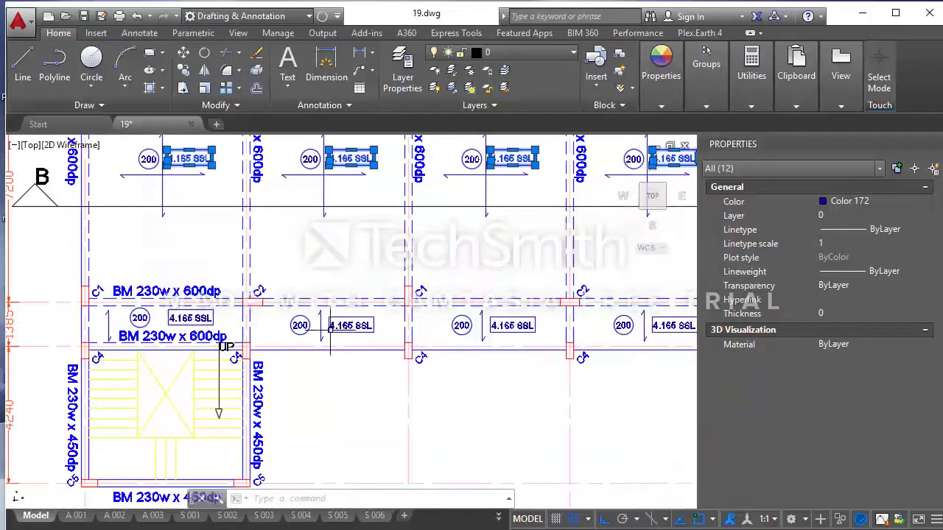
Add the lower-strip 4.165 SSL tags and delete all 20 selected objects
left_click(373, 336)
left_click(335, 313)
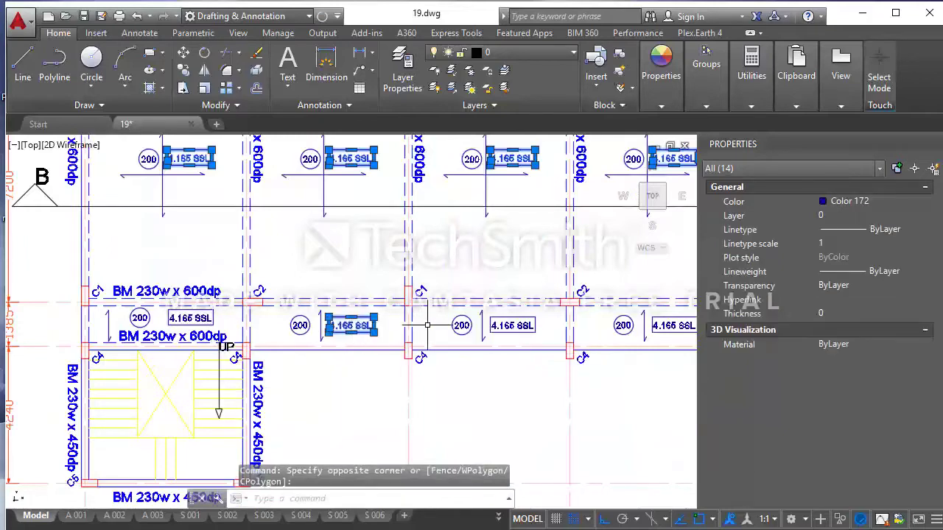
left_click(519, 337)
scroll(519, 328, "down", 5)
scroll(519, 324, "up", 3)
scroll(519, 324, "up", 3)
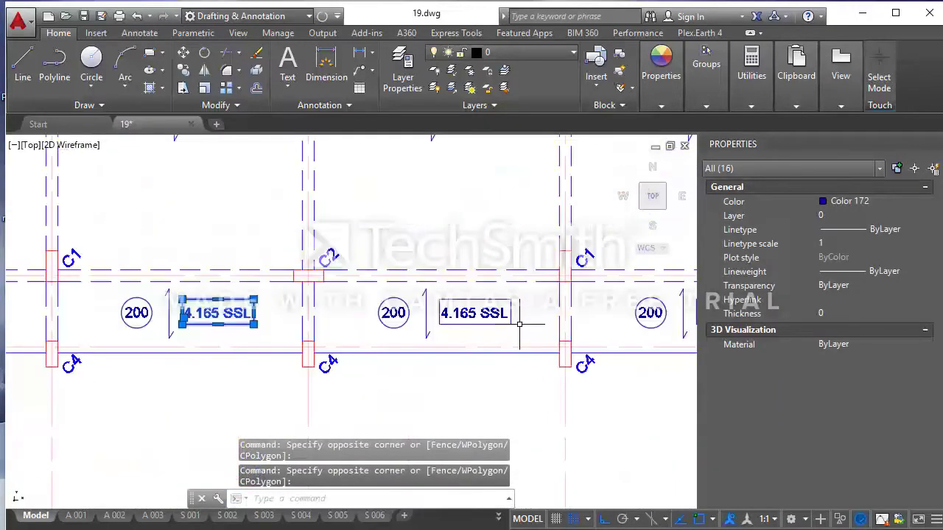
left_click(519, 324)
scroll(519, 324, "down", 5)
scroll(520, 324, "up", 5)
left_click(568, 315)
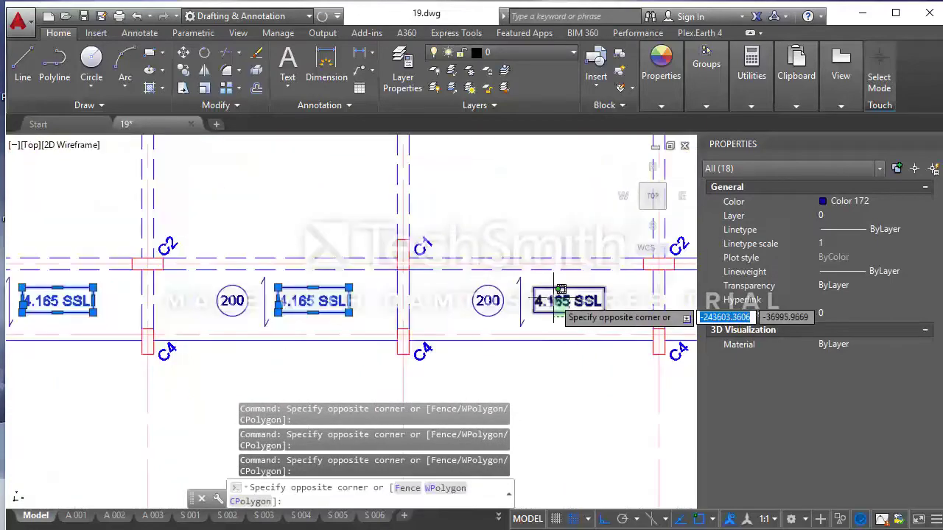
left_click(560, 289)
key("Delete")
scroll(540, 297, "down", 5)
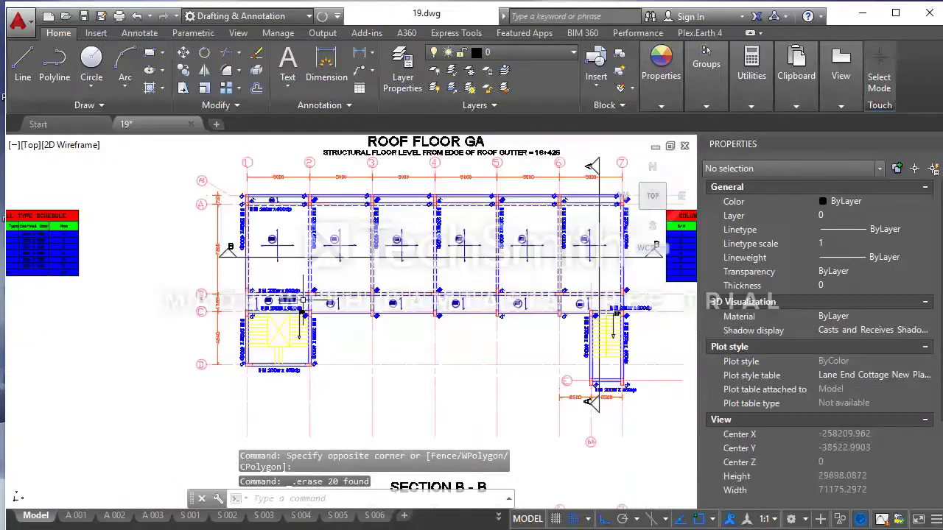
scroll(303, 301, "up", 5)
Move the 4.165 SSL tag and its box into the edge beam strip
left_click(209, 288)
left_click(290, 315)
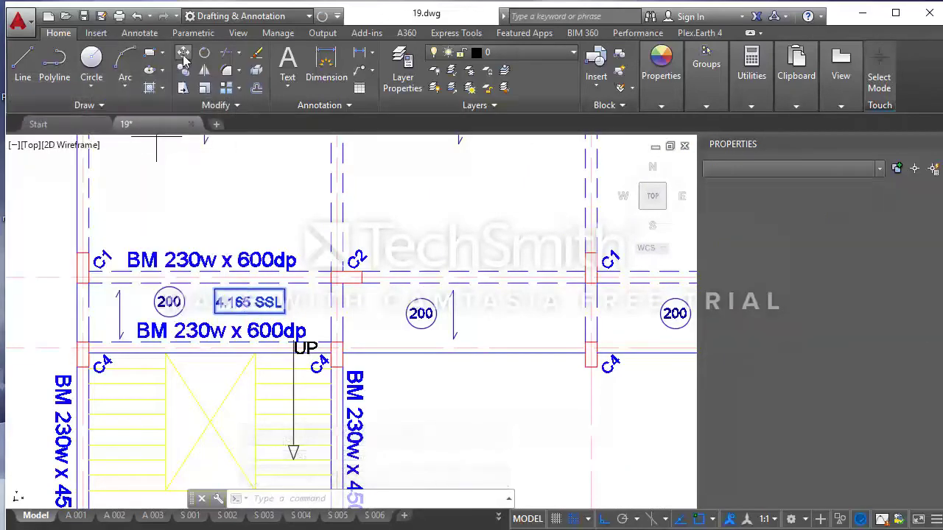
left_click(183, 52)
left_click(214, 324)
scroll(212, 327, "down", 5)
scroll(214, 313, "down", 3)
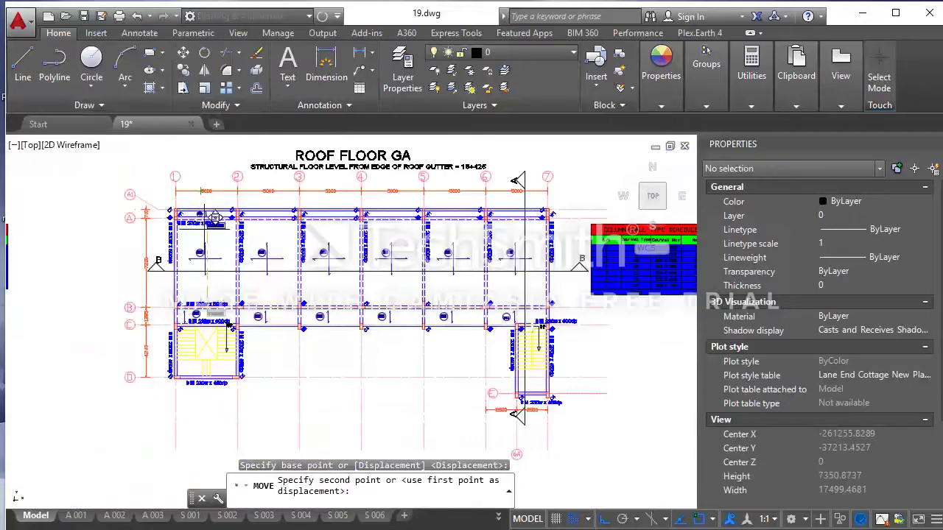
scroll(225, 187, "up", 3)
scroll(230, 185, "up", 3)
scroll(237, 184, "up", 2)
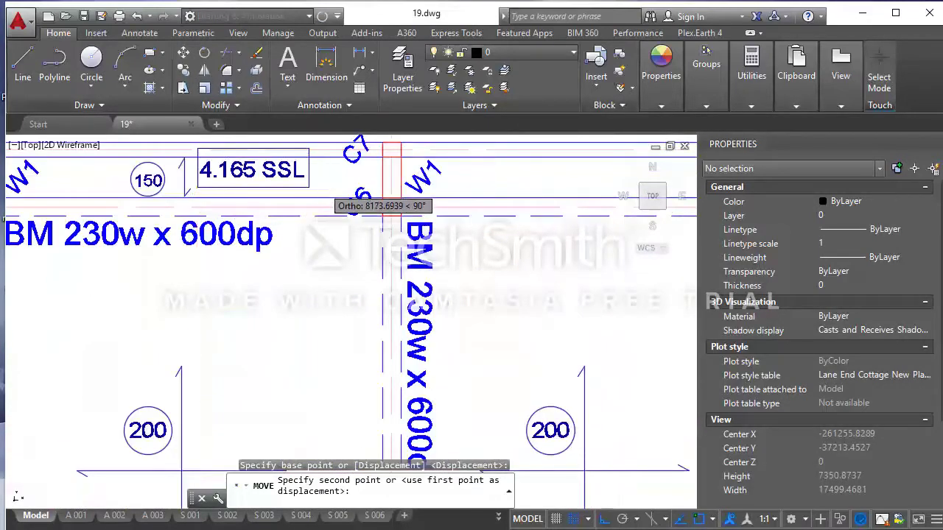
left_click(333, 175)
key("Escape")
Set the 4.165 SSL text height to 150 in Properties
left_click(308, 179)
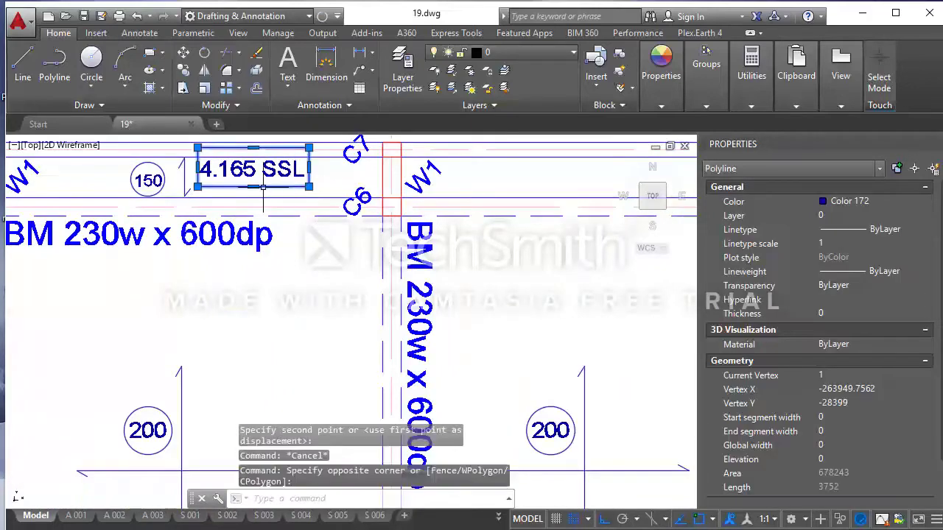
left_click(253, 147)
key("Escape")
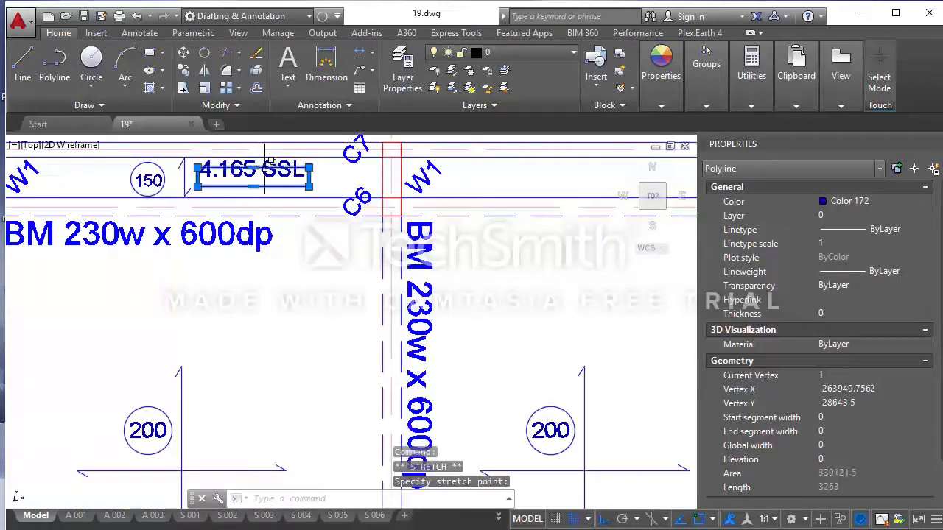
left_click(253, 171)
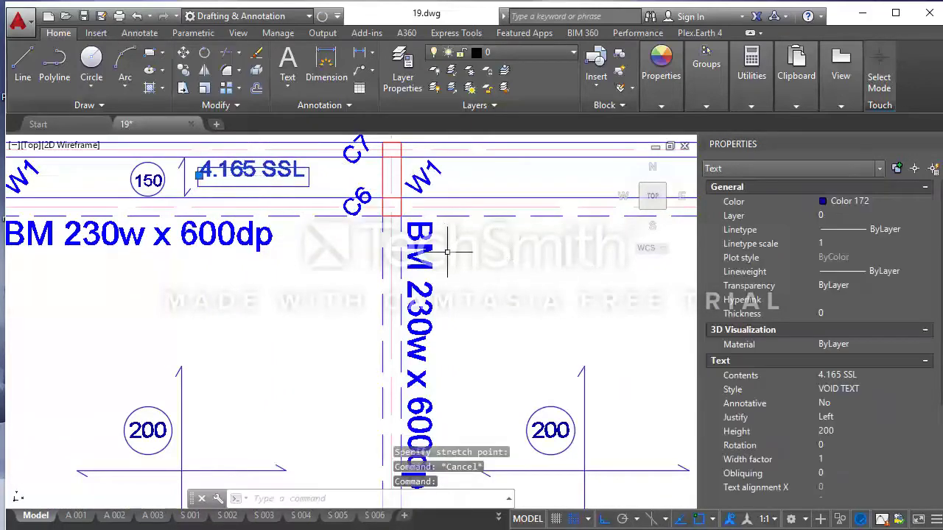
scroll(310, 264, "down", 2)
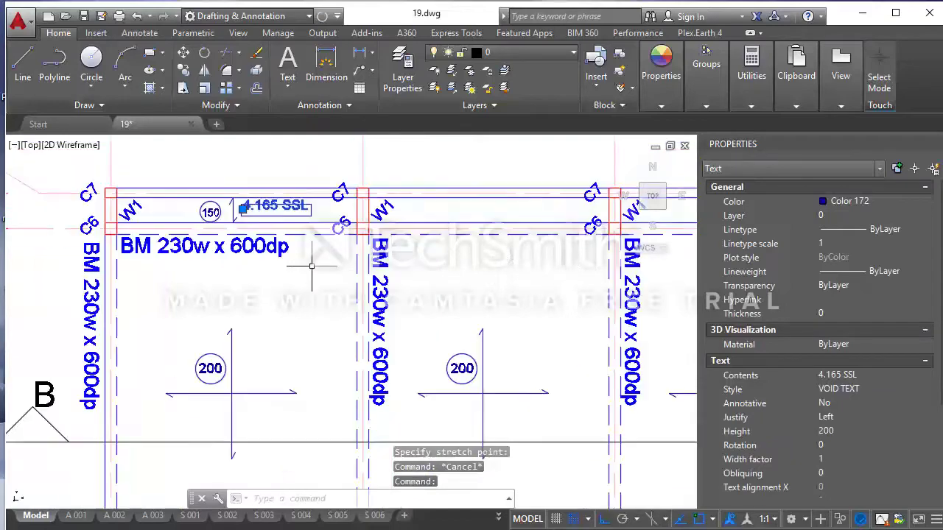
left_click(861, 434)
type("150")
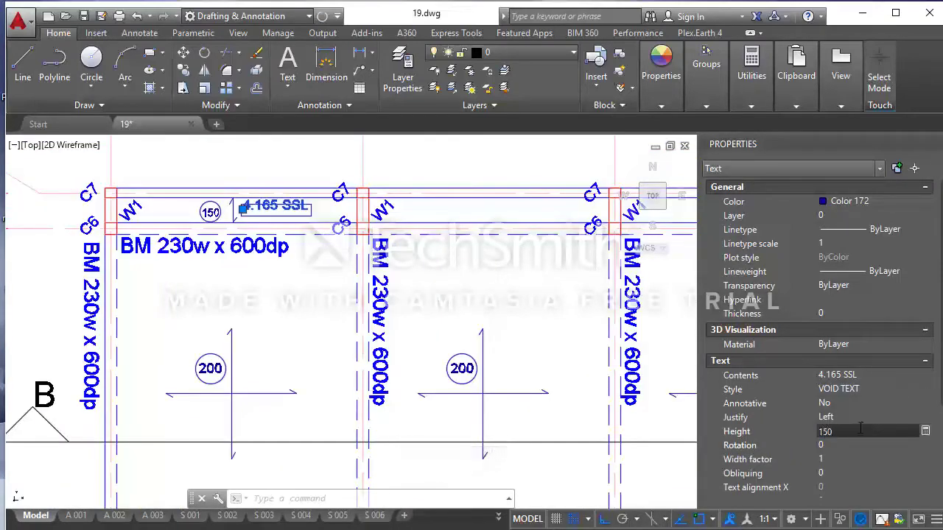
key("Return")
scroll(272, 206, "up", 2)
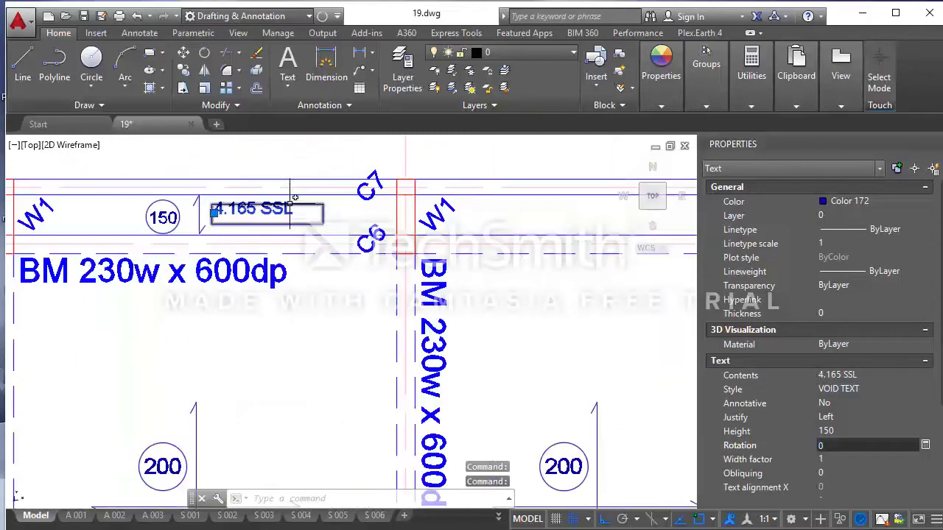
Nudge the 4.165 SSL text slightly lower so it fits inside its box
left_click(183, 53)
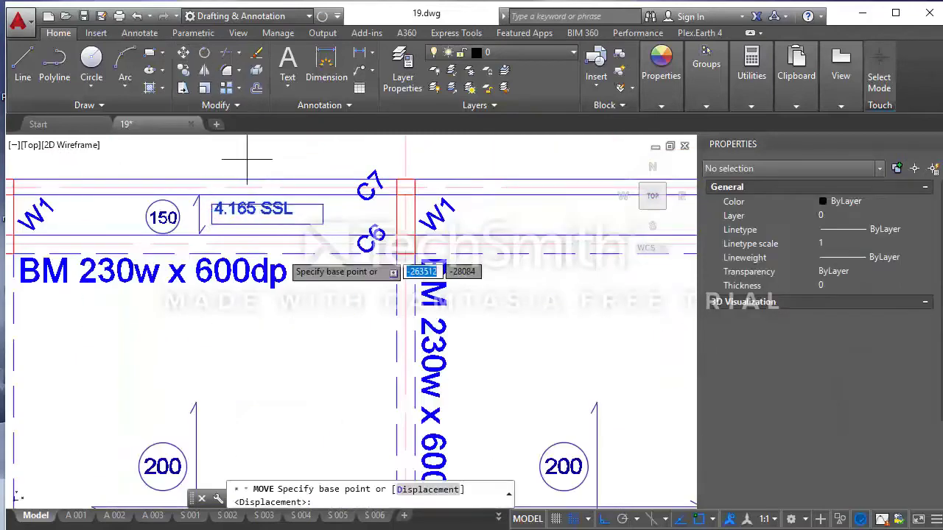
left_click(295, 227)
left_click(298, 232)
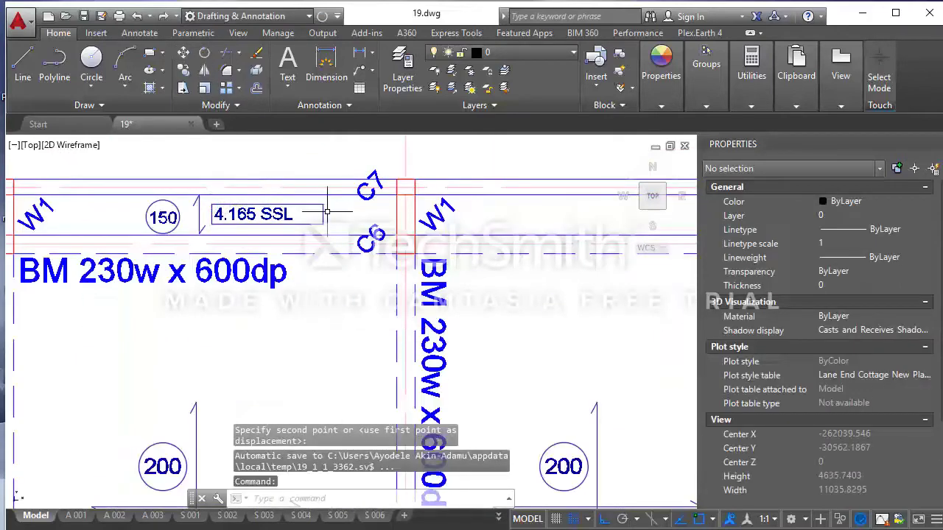
left_click(346, 190)
left_click(309, 221)
left_click(323, 214)
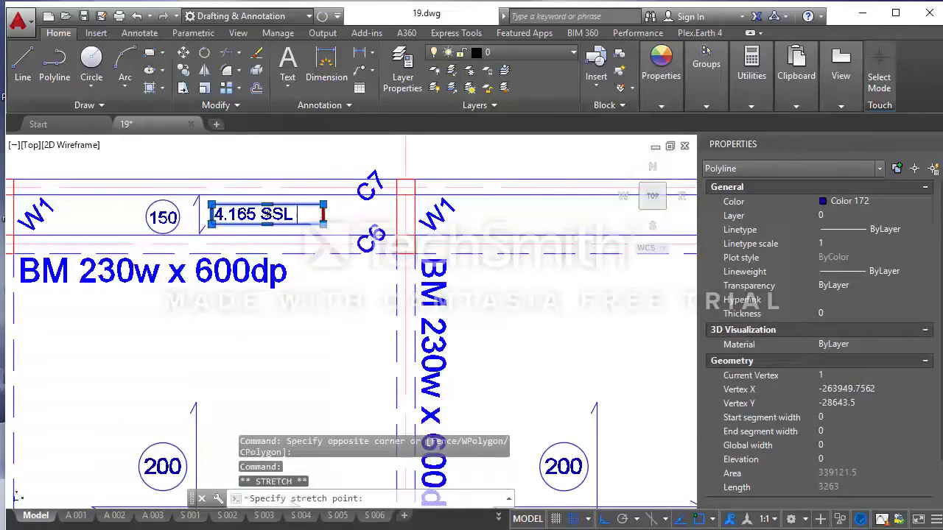
key("Escape")
scroll(249, 219, "down", 2)
scroll(249, 219, "down", 2)
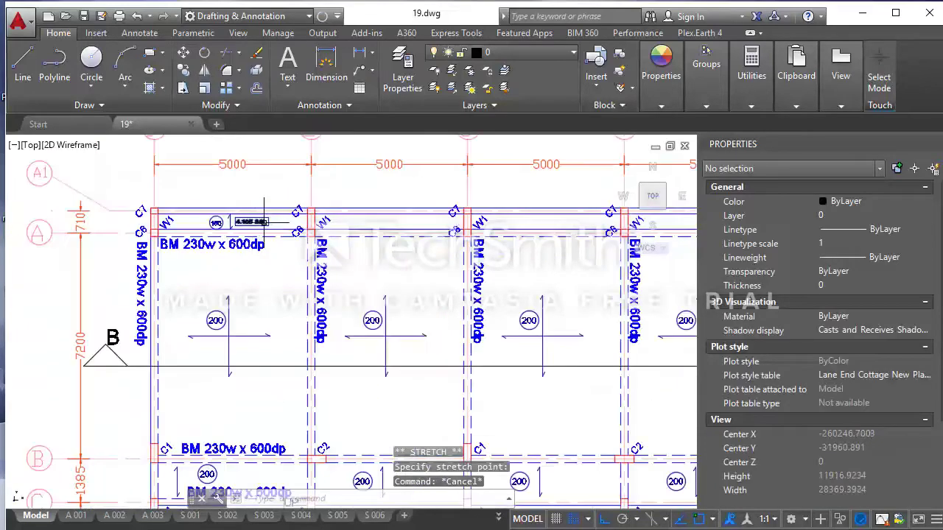
scroll(268, 213, "down", 3)
scroll(268, 213, "down", 1)
scroll(258, 221, "up", 1)
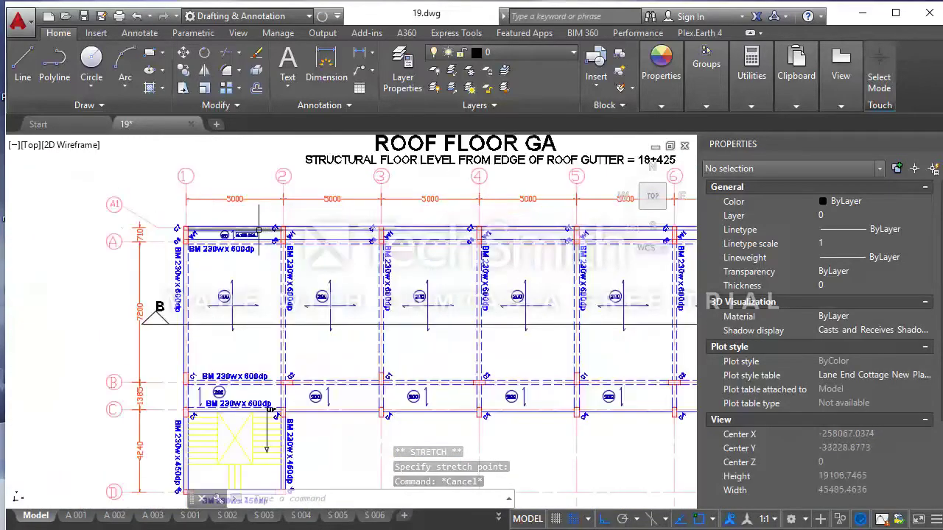
scroll(247, 229, "up", 4)
scroll(247, 229, "down", 3)
middle_click_drag(295, 243, 347, 262)
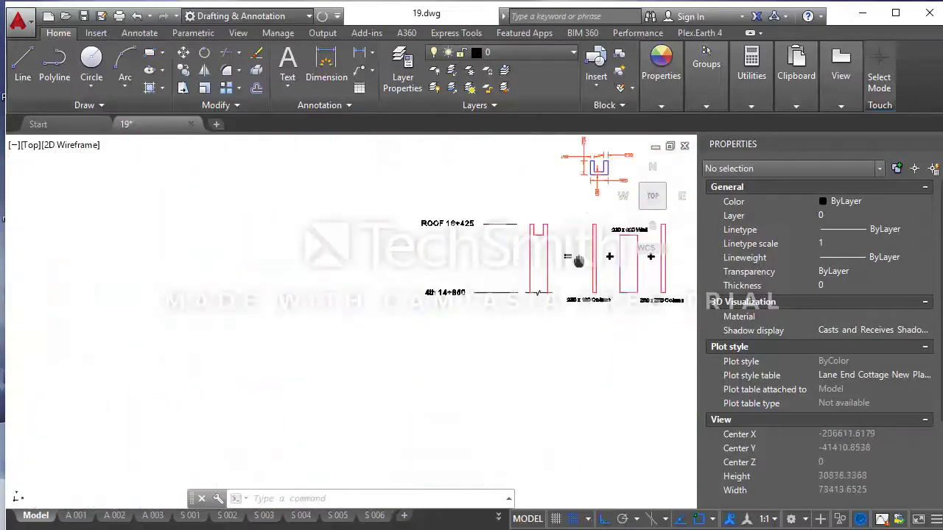
scroll(348, 262, "up", 1)
scroll(398, 170, "up", 3)
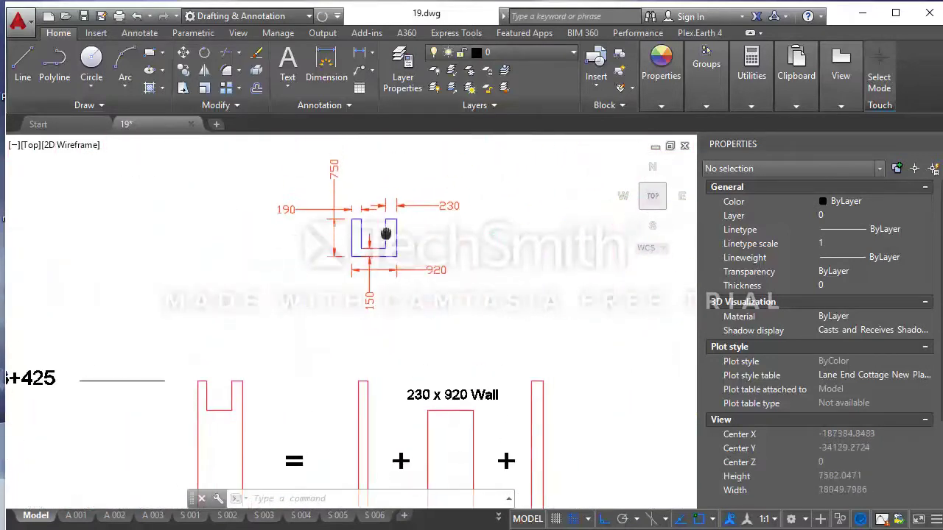
scroll(357, 278, "up", 1)
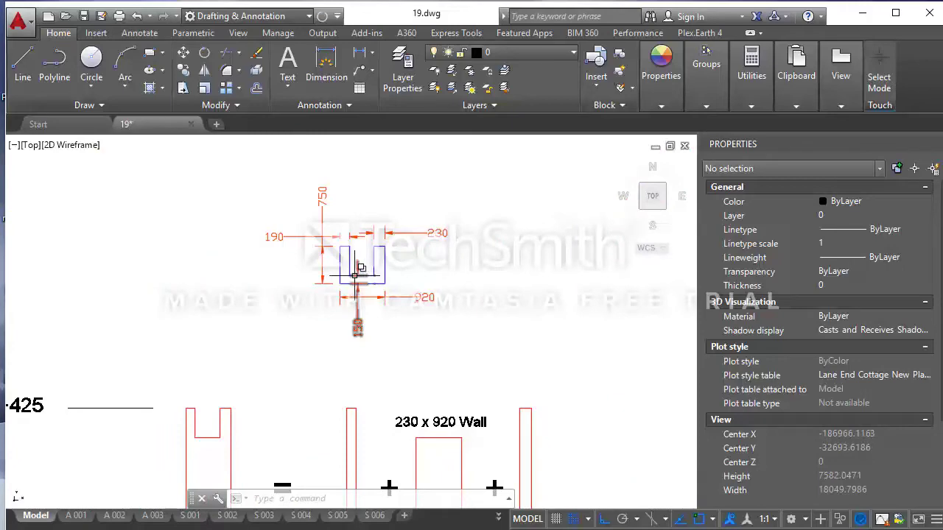
left_click(751, 74)
left_click(729, 123)
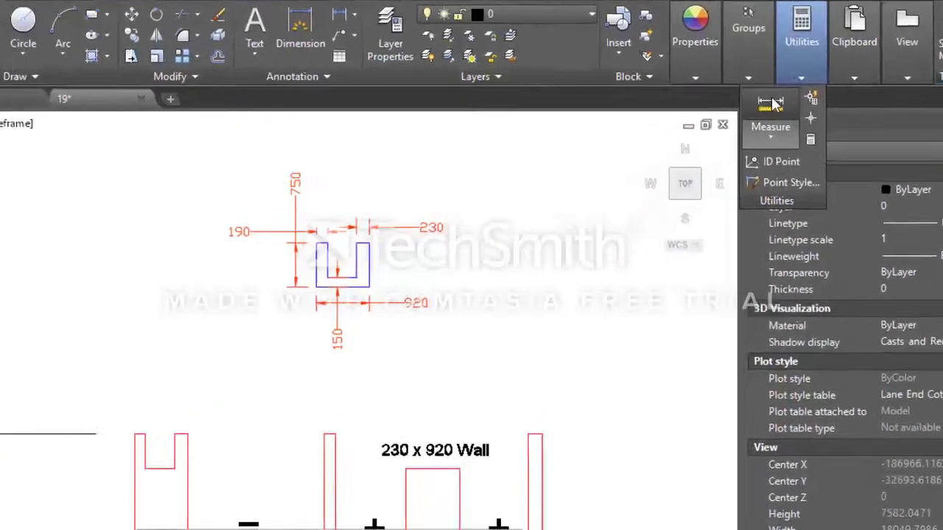
scroll(280, 236, "up", 2)
left_click(292, 237)
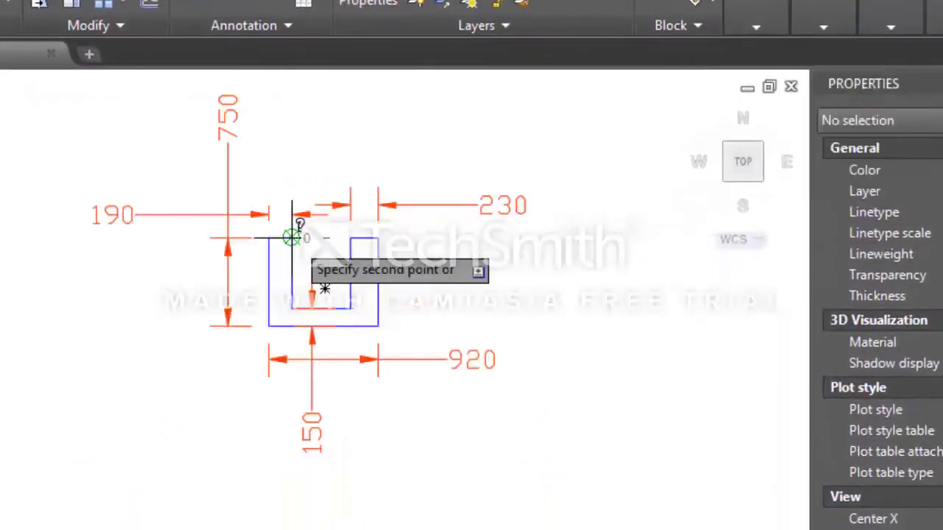
left_click(293, 309)
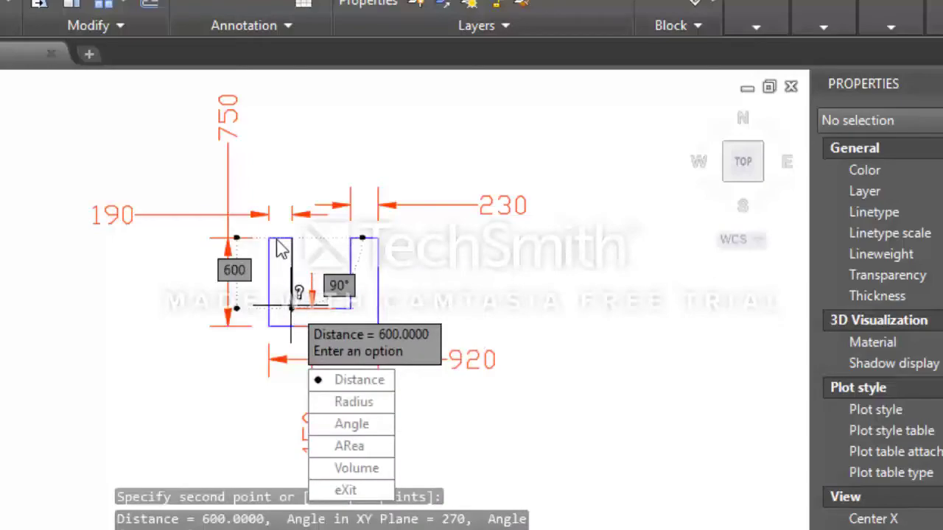
key("Escape")
scroll(420, 257, "down", 4)
scroll(378, 269, "down", 3)
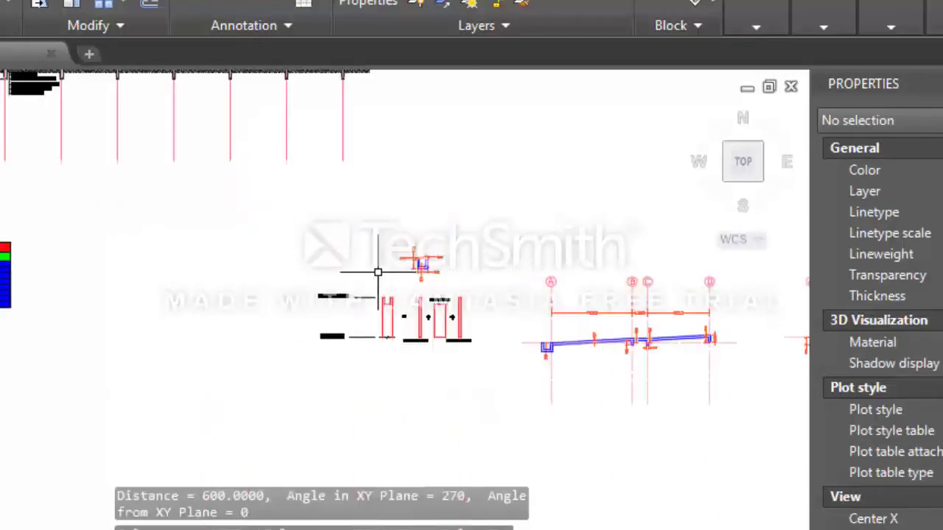
scroll(459, 309, "up", 3)
scroll(459, 309, "up", 3)
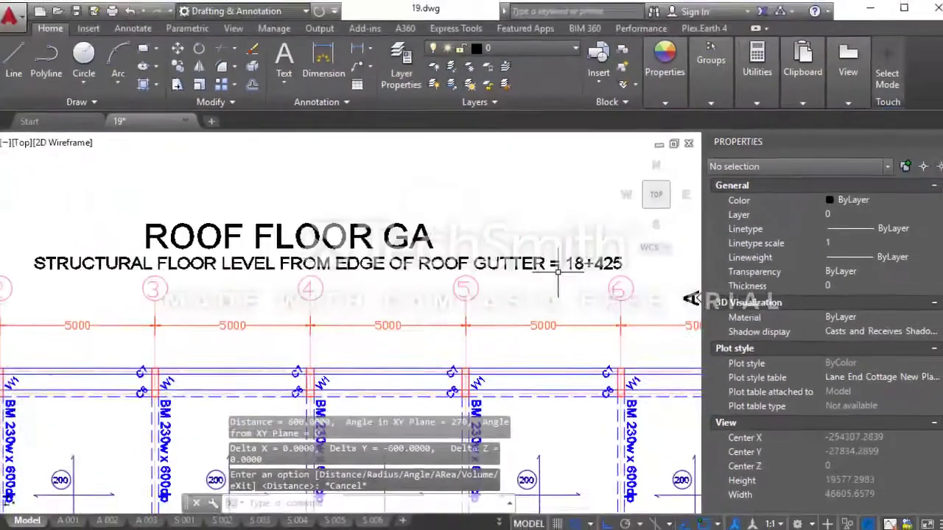
scroll(535, 258, "down", 2)
scroll(535, 258, "up", 2)
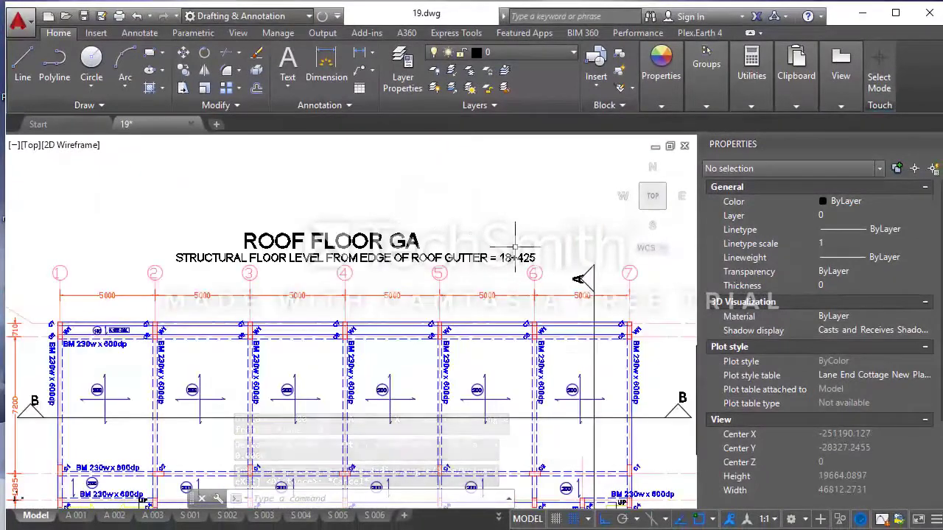
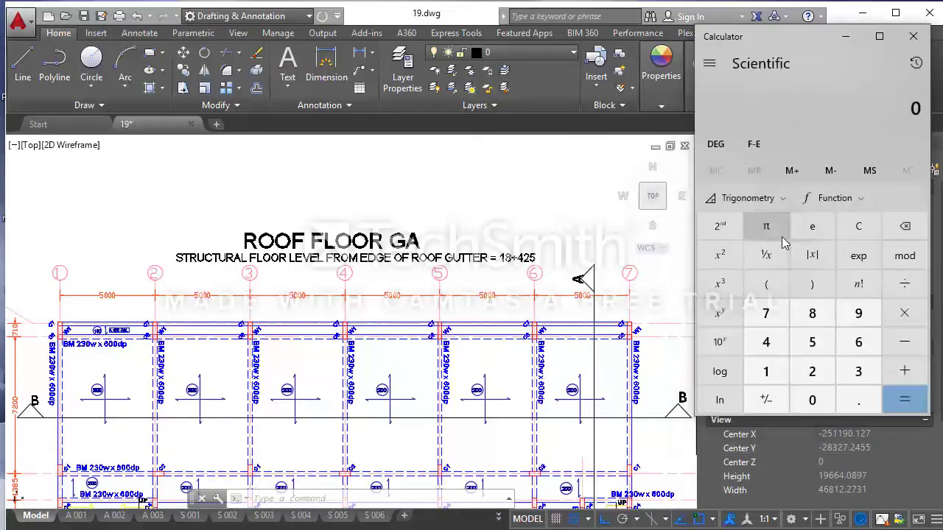
Compute 18425 − 600 = 17,825 in Windows Calculator, then close it
left_click(773, 376)
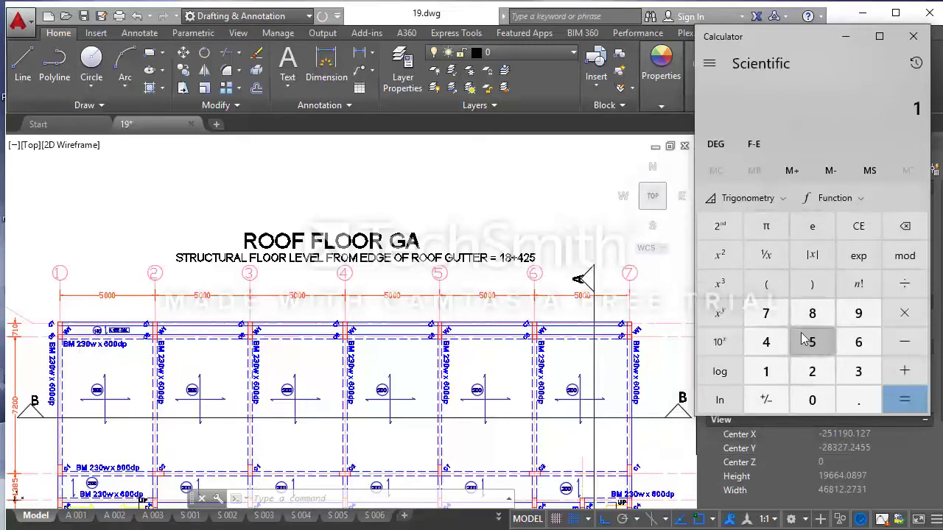
left_click(812, 315)
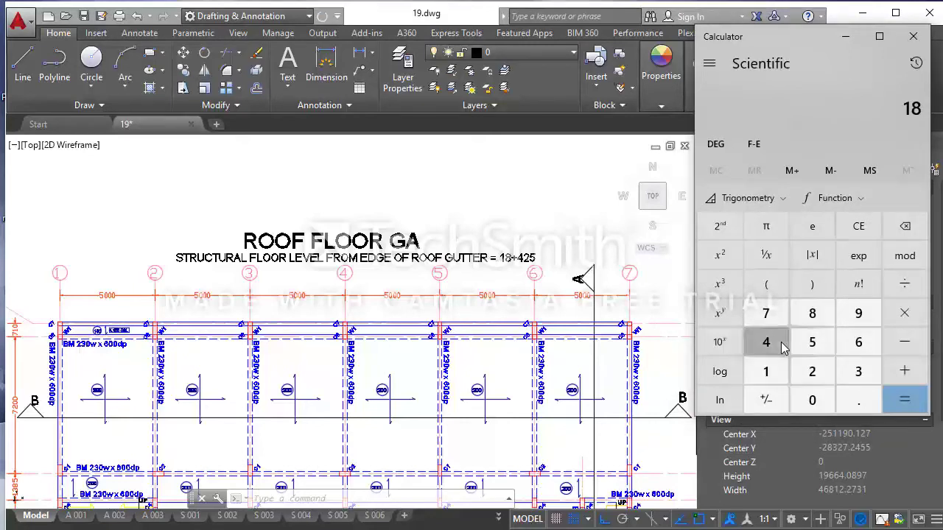
left_click(783, 348)
left_click(810, 370)
left_click(811, 342)
left_click(905, 343)
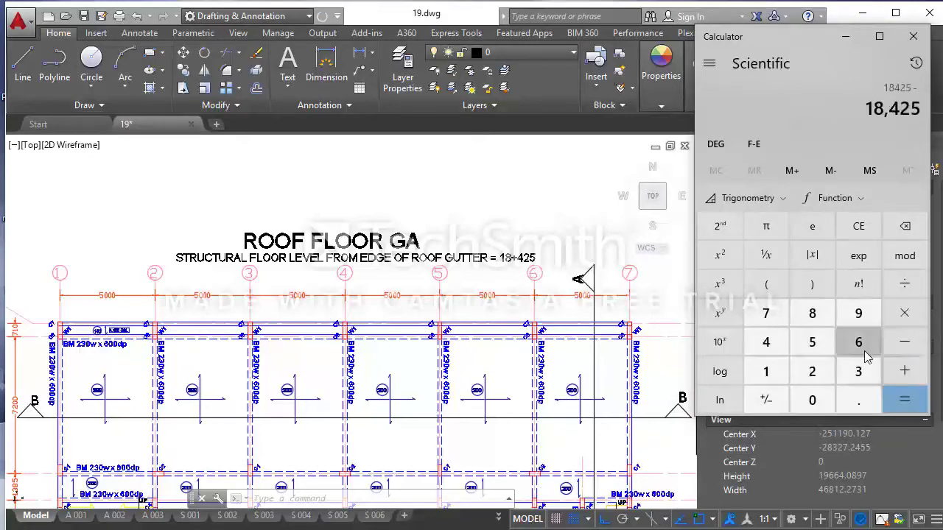
left_click(862, 352)
left_click(811, 400)
left_click(812, 400)
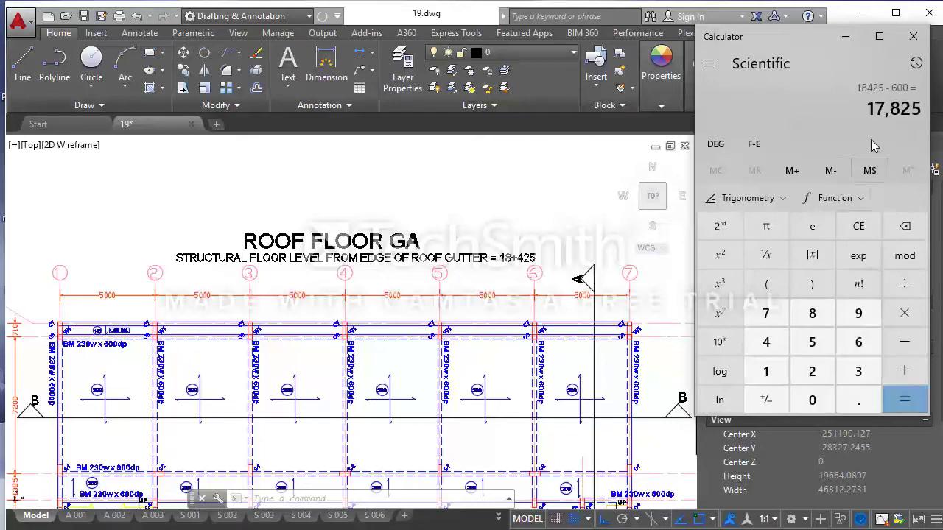
left_click(913, 39)
Edit the roof level text to read 17.825 SSL
scroll(116, 339, "up", 4)
scroll(115, 346, "up", 1)
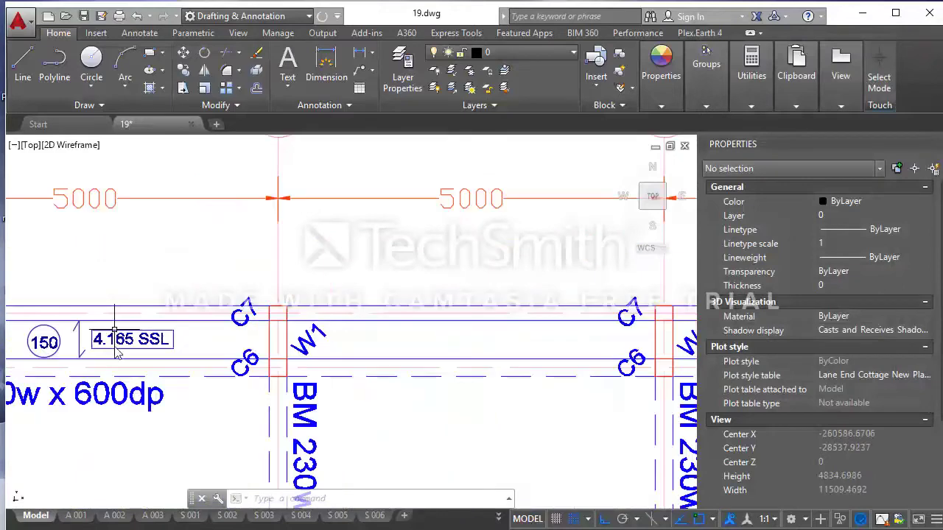
double_click(106, 340)
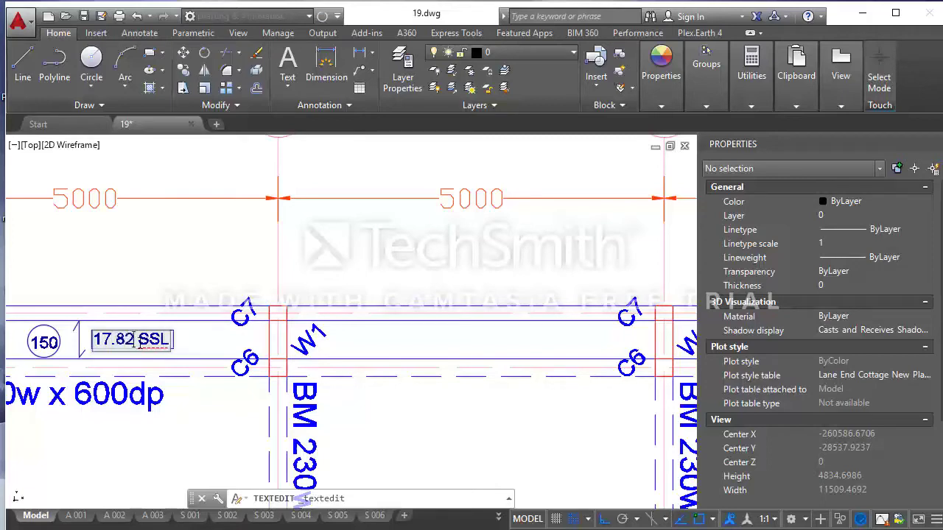
type("5")
left_click(165, 369)
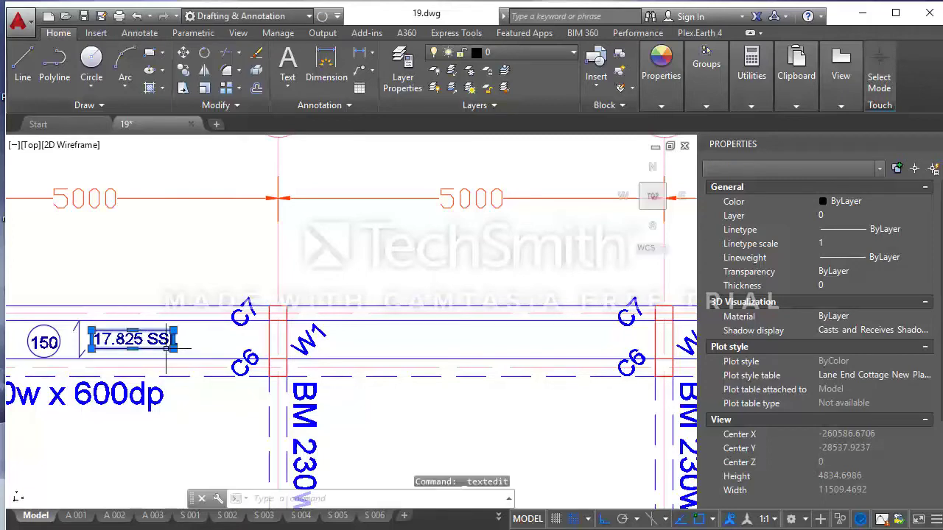
Crossing-select the 17.825 SSL level tag together with its 150 marker
scroll(167, 349, "up", 4)
left_click(167, 366)
scroll(222, 347, "down", 3)
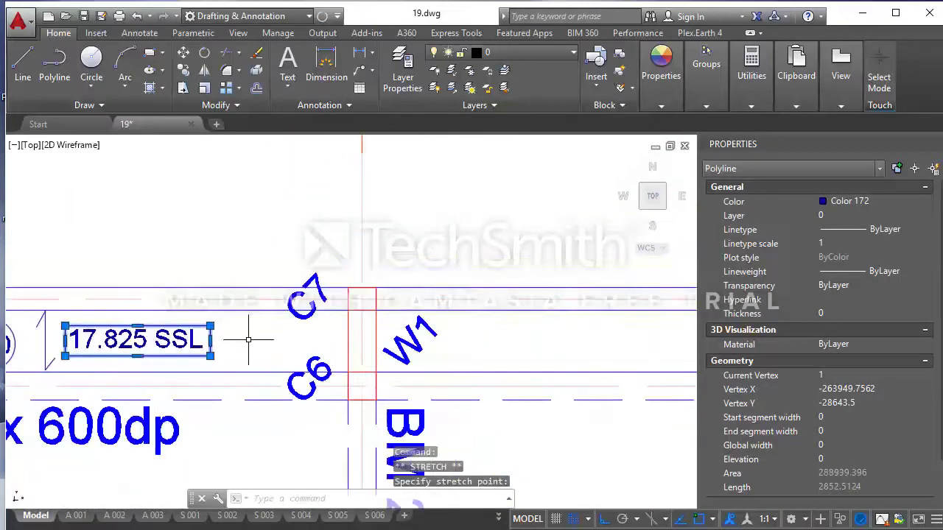
scroll(243, 345, "down", 2)
key("Escape")
left_click(243, 345)
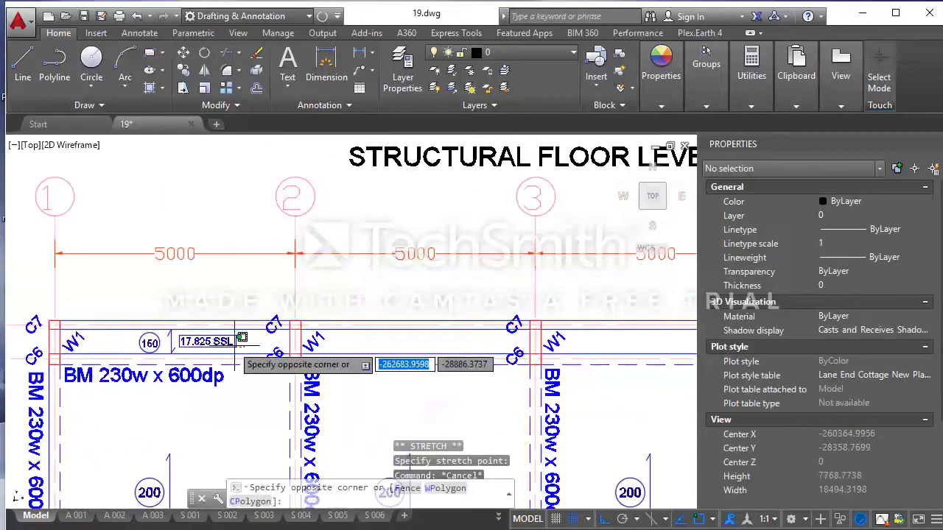
left_click(138, 333)
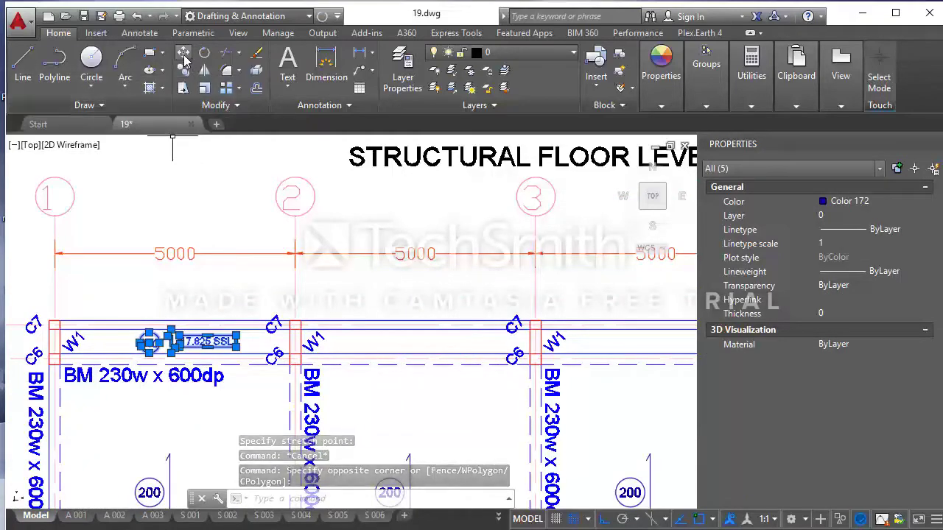
Move the 17.825 SSL tag and 150 marker along the top beam beside gridline 4
left_click(182, 53)
scroll(174, 345, "up", 2)
left_click(172, 342)
scroll(166, 328, "down", 3)
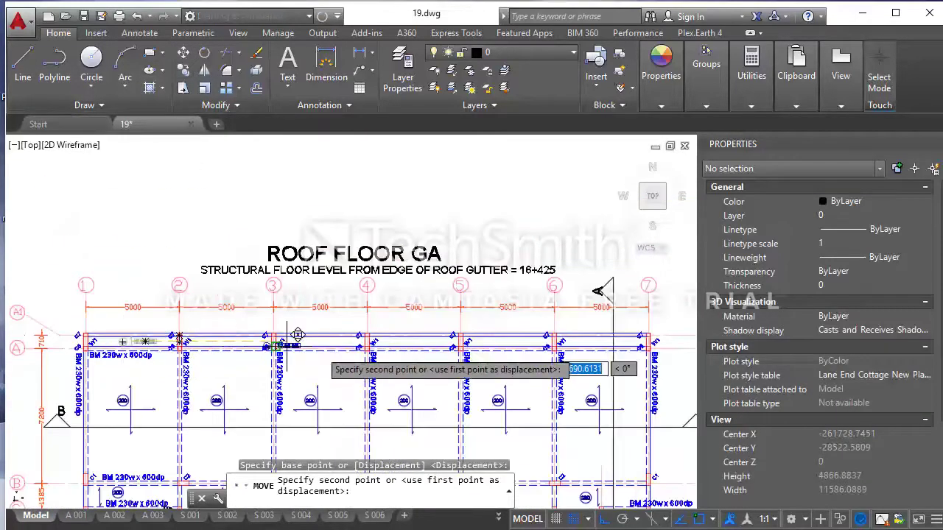
scroll(273, 331, "up", 2)
scroll(325, 331, "up", 3)
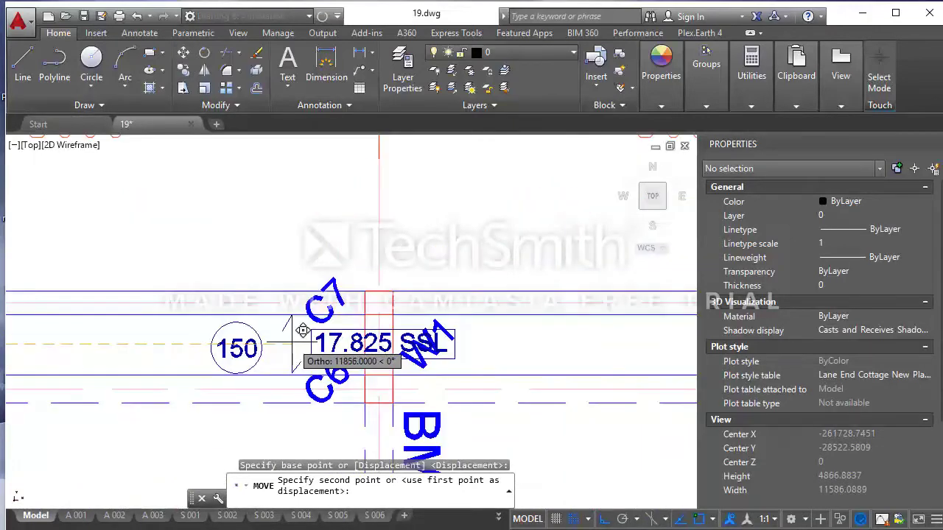
scroll(303, 332, "down", 3)
scroll(304, 331, "down", 2)
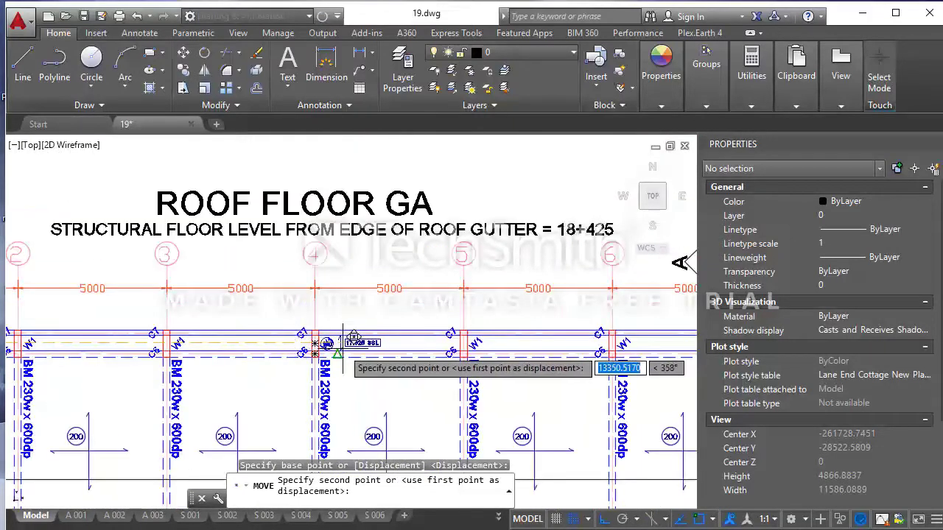
scroll(317, 335, "up", 2)
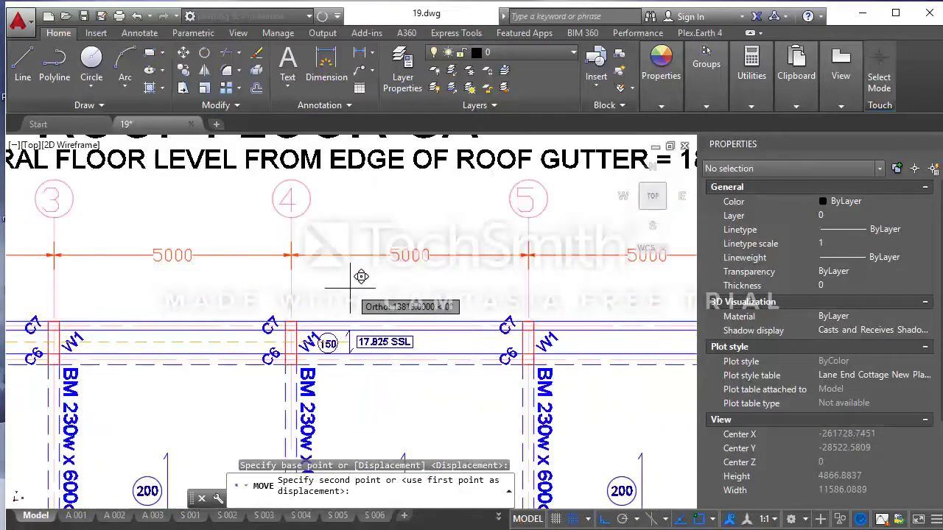
scroll(361, 272, "down", 2)
left_click(347, 320)
scroll(321, 316, "down", 2)
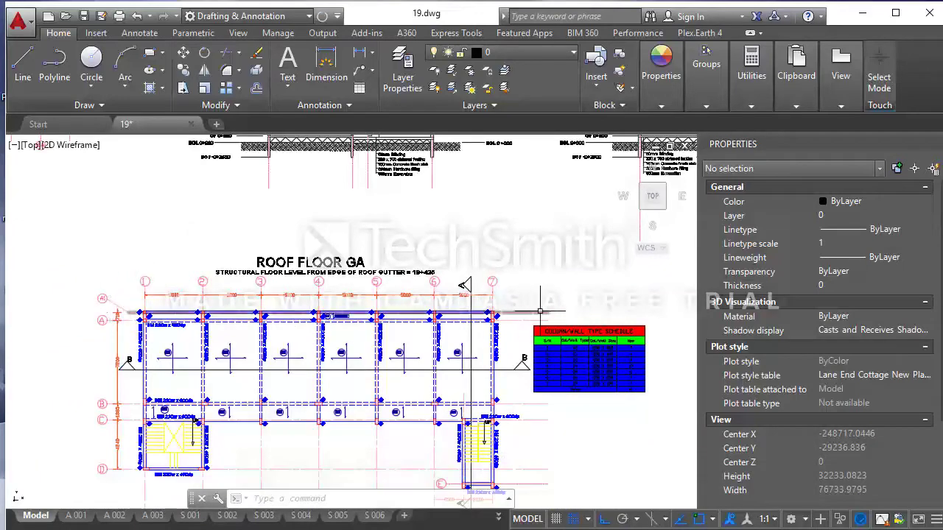
With Ortho off, draw a line along the top beam from near gridline 1 to the gridline 7 corner
middle_click_drag(210, 324, 196, 314)
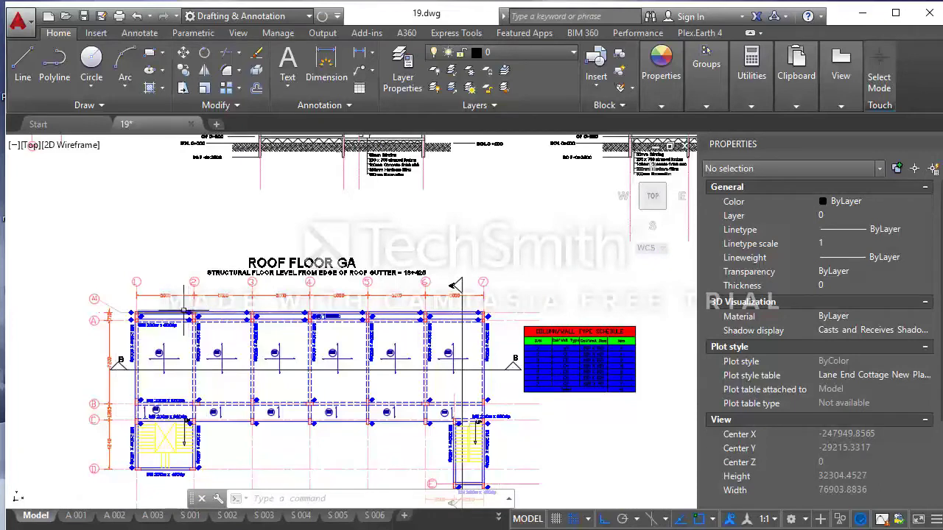
left_click(23, 76)
scroll(122, 280, "up", 4)
scroll(116, 309, "up", 4)
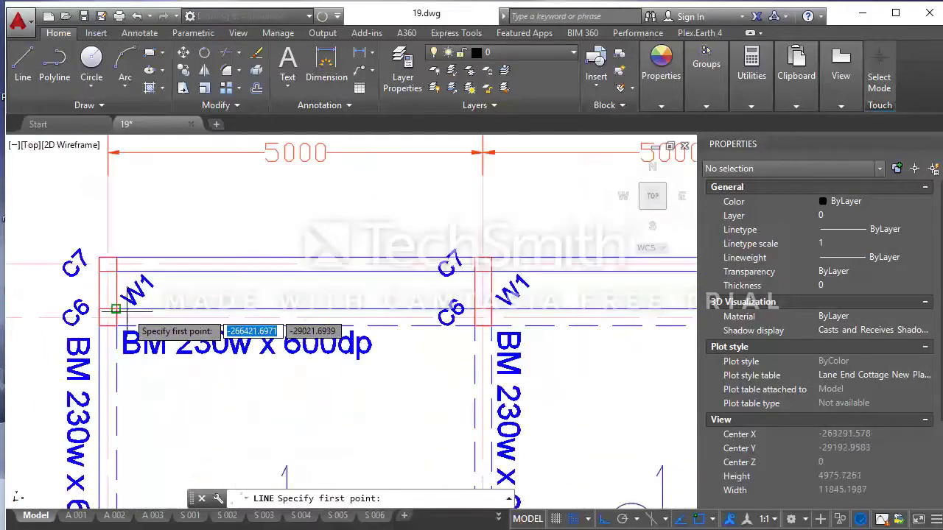
left_click(115, 309)
scroll(114, 313, "down", 5)
scroll(251, 314, "down", 3)
scroll(354, 319, "up", 3)
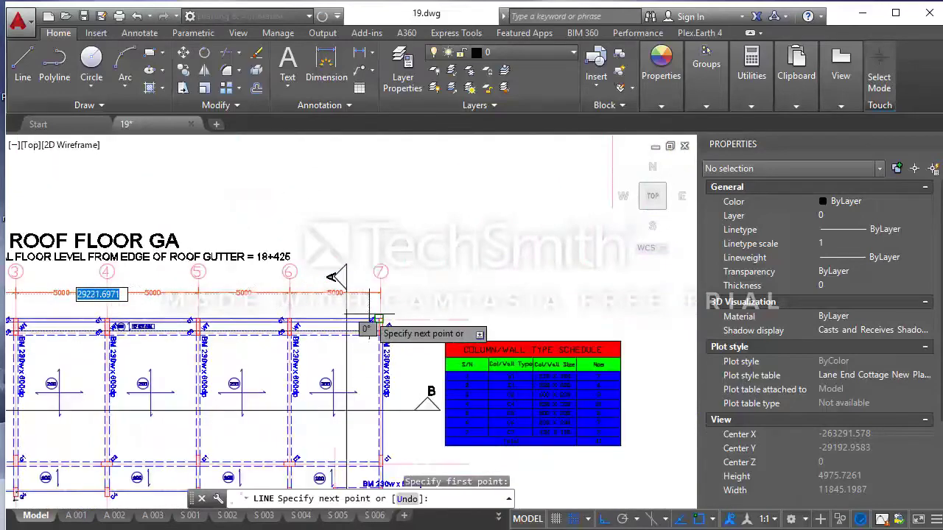
key("F8")
scroll(370, 326, "up", 4)
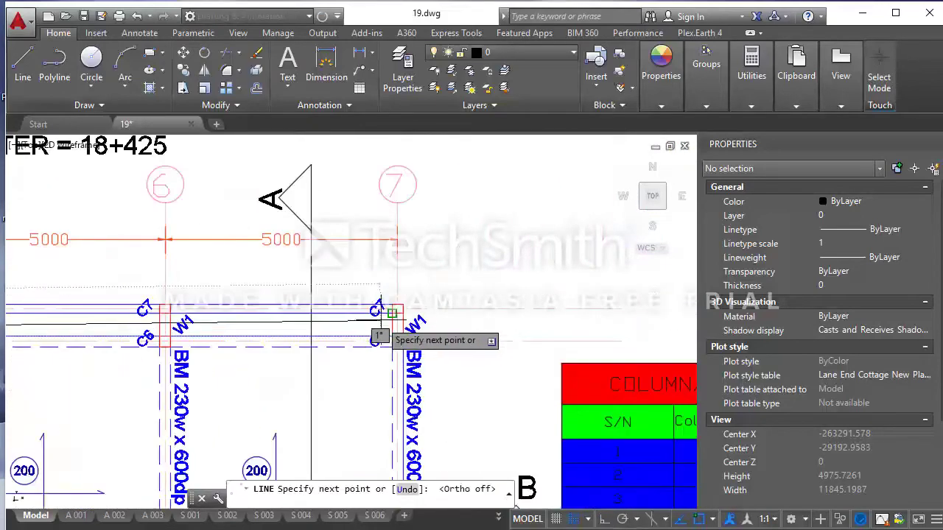
left_click(392, 313)
scroll(387, 324, "down", 3)
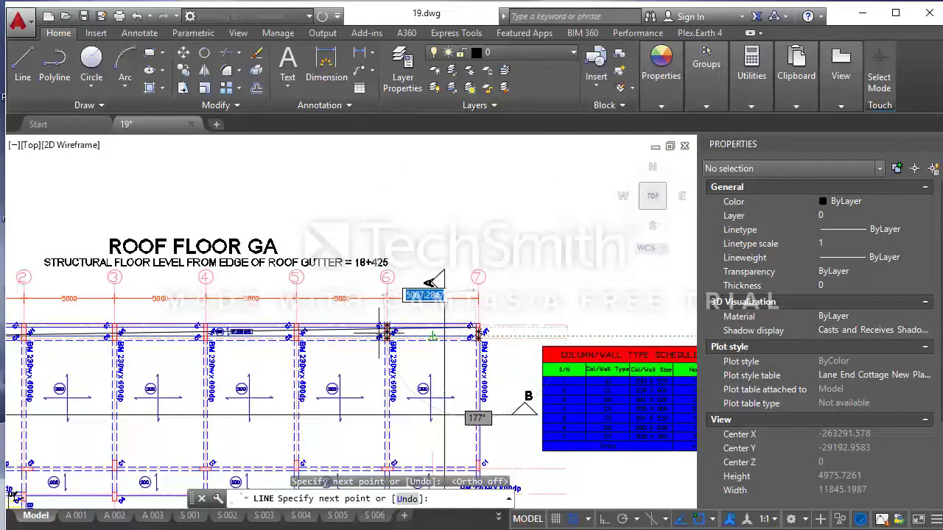
key("Escape")
scroll(221, 324, "down", 1)
scroll(191, 321, "down", 3)
scroll(180, 318, "up", 2)
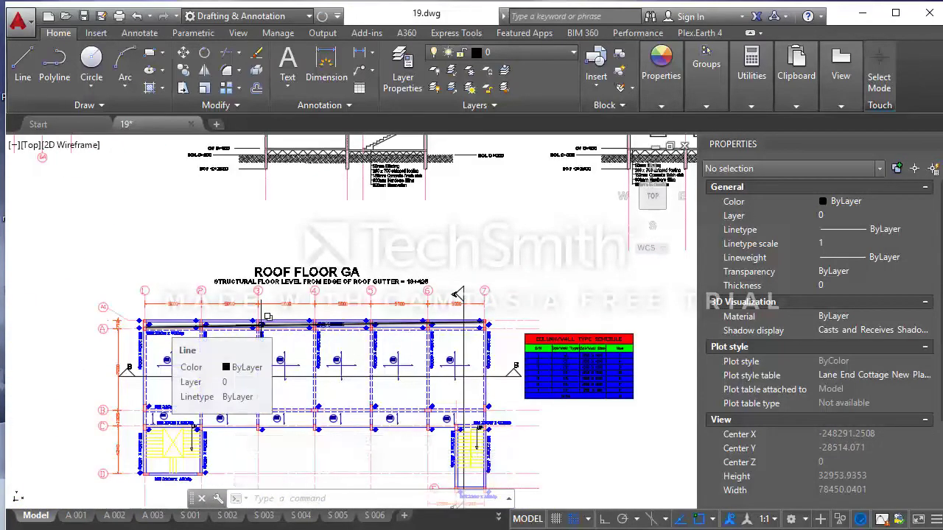
Change the new top-beam line's colour from ByLayer to Blue
scroll(268, 316, "up", 4)
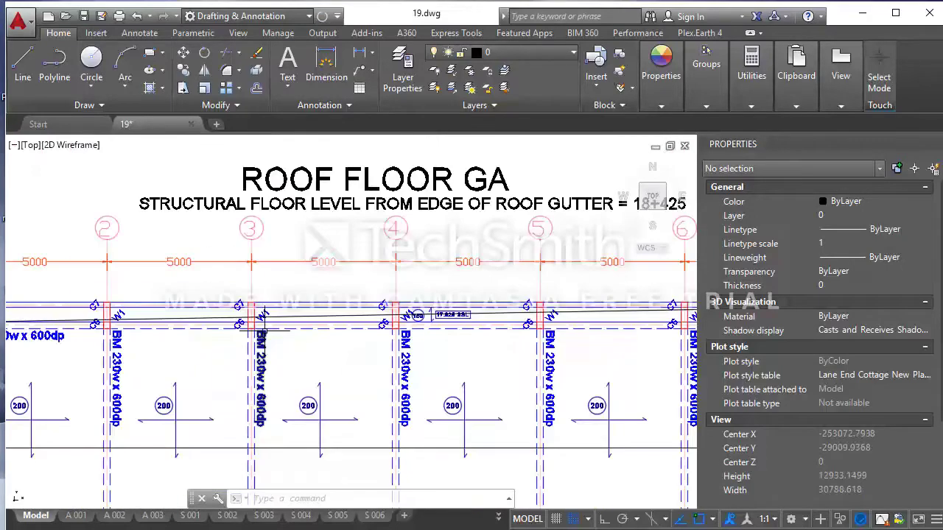
scroll(304, 315, "down", 2)
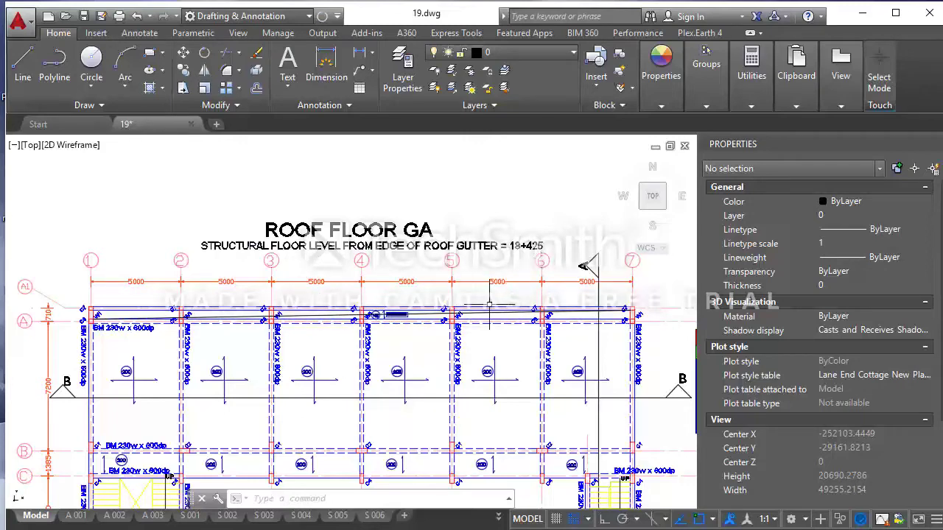
scroll(373, 315, "up", 1)
scroll(436, 319, "up", 1)
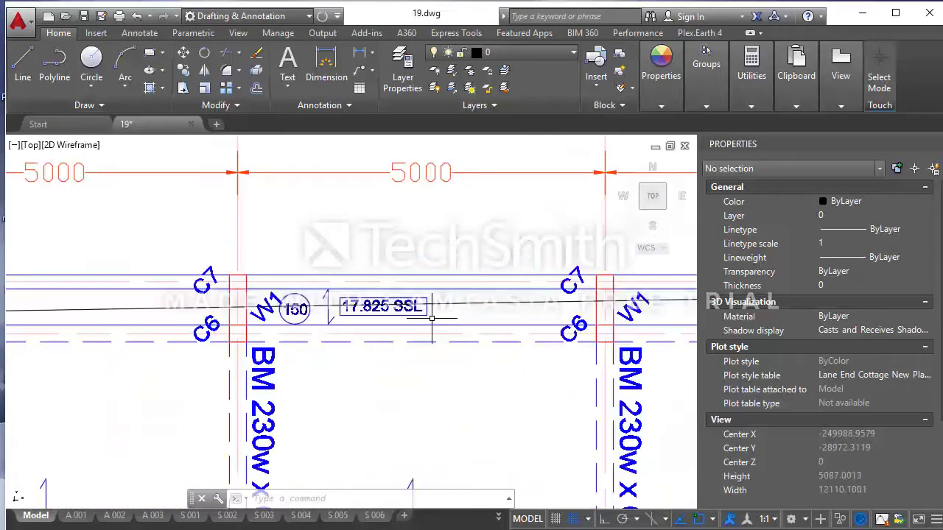
scroll(398, 308, "down", 4)
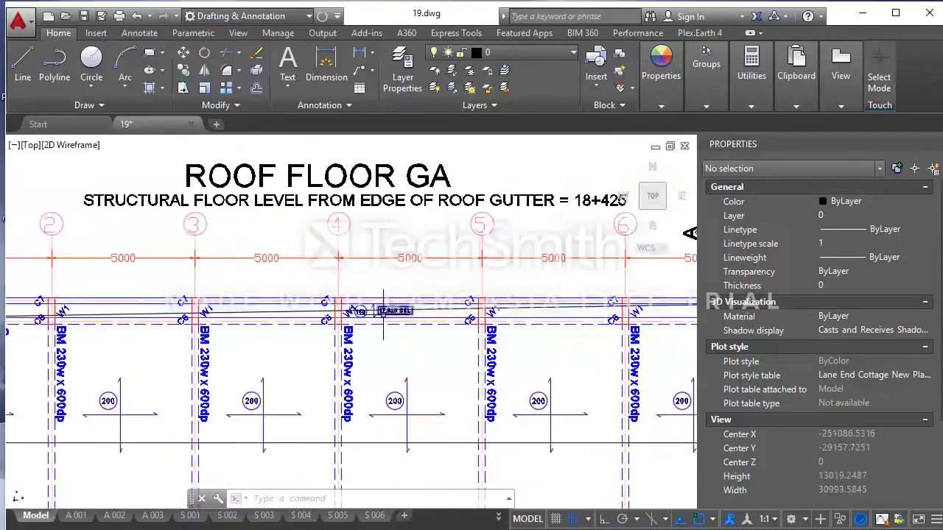
mouse_move(317, 311)
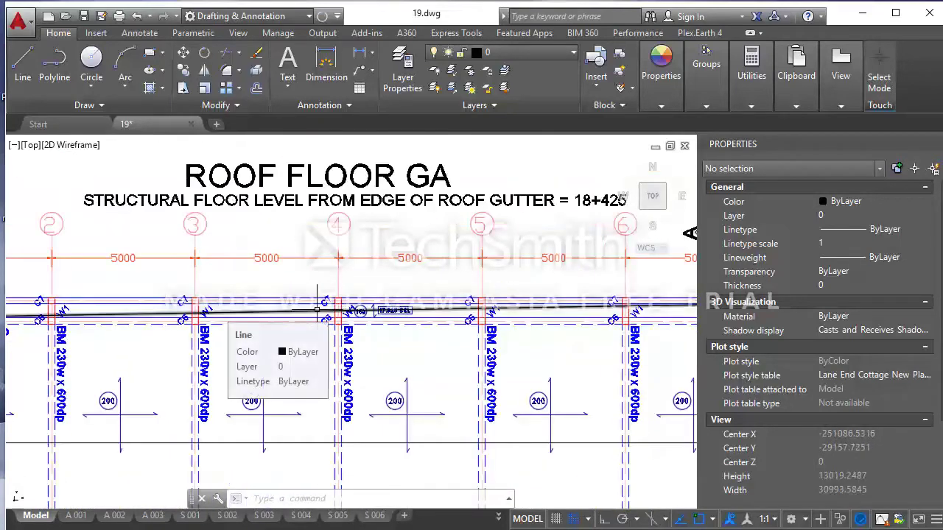
left_click(317, 311)
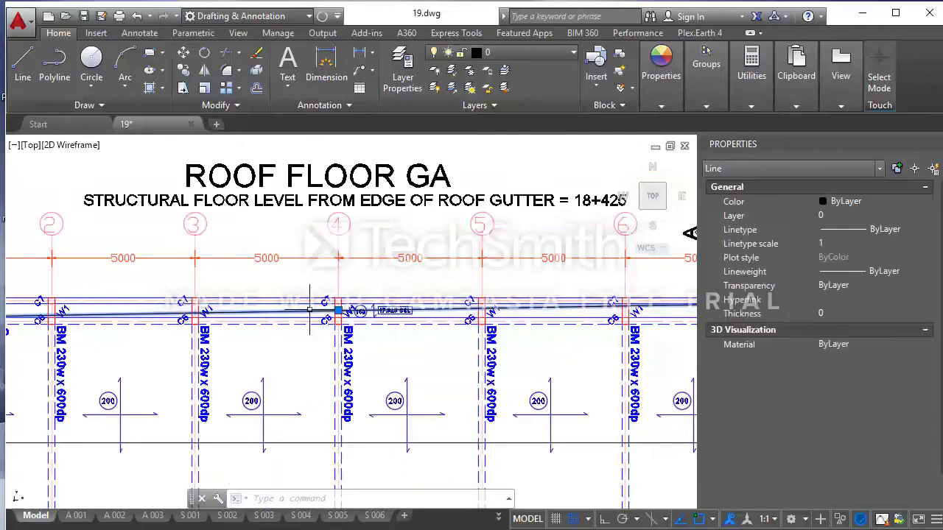
left_click(871, 209)
left_click(847, 298)
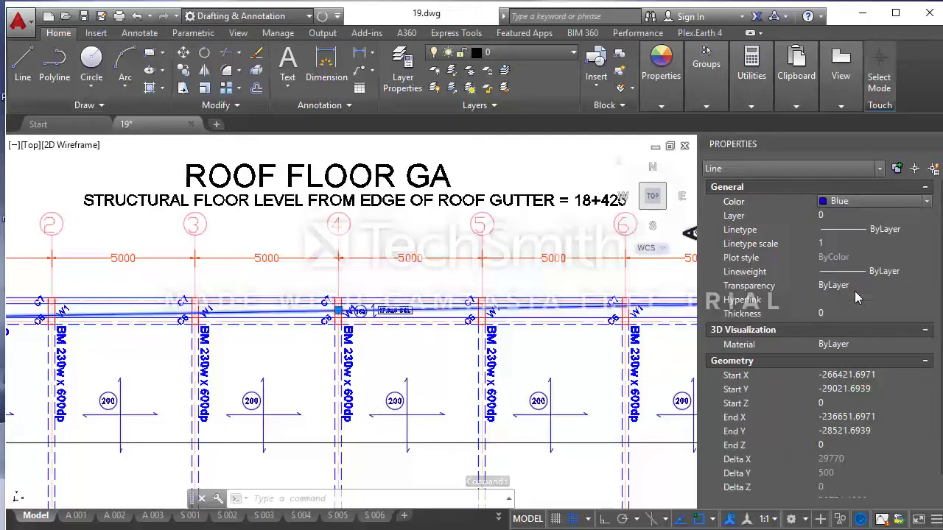
key("Escape")
scroll(444, 294, "down", 3)
scroll(501, 302, "up", 3)
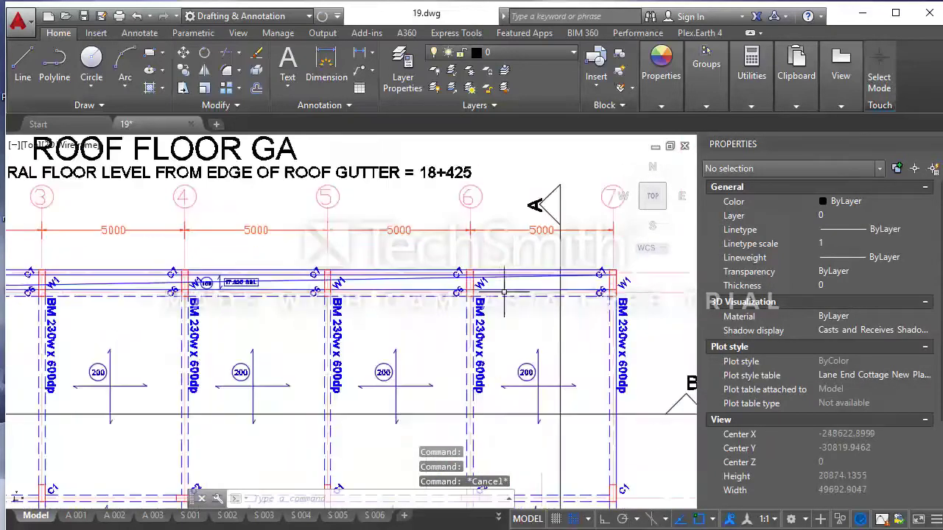
scroll(243, 246, "down", 2)
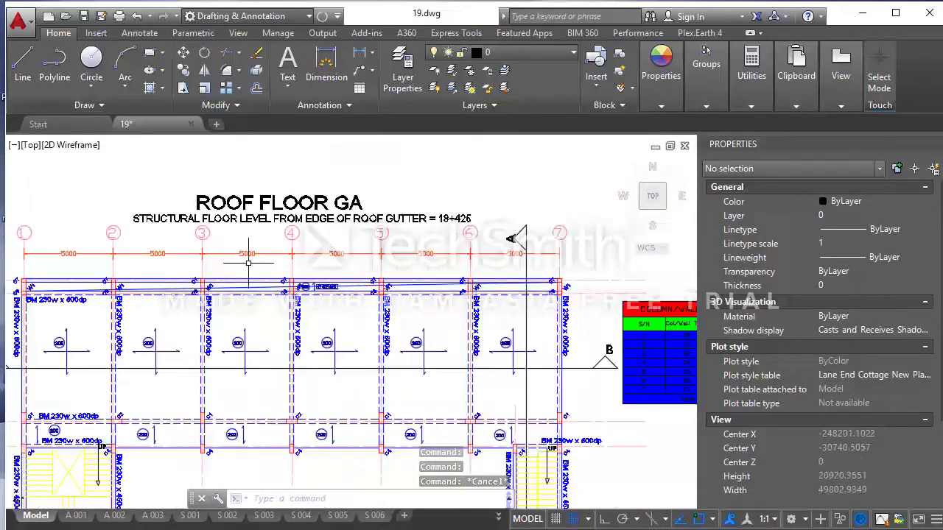
scroll(331, 291, "down", 5)
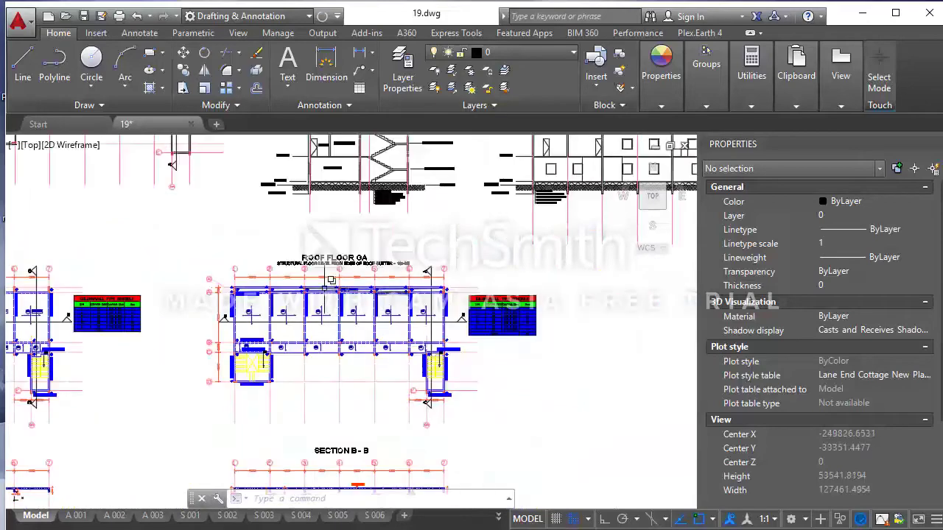
scroll(260, 308, "up", 3)
scroll(268, 286, "up", 4)
scroll(249, 283, "down", 2)
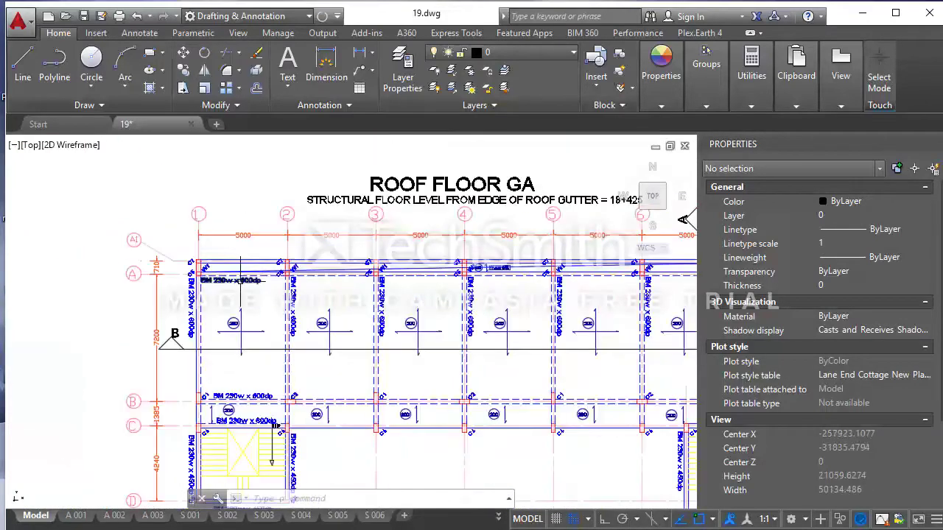
scroll(221, 283, "down", 3)
scroll(210, 281, "up", 3)
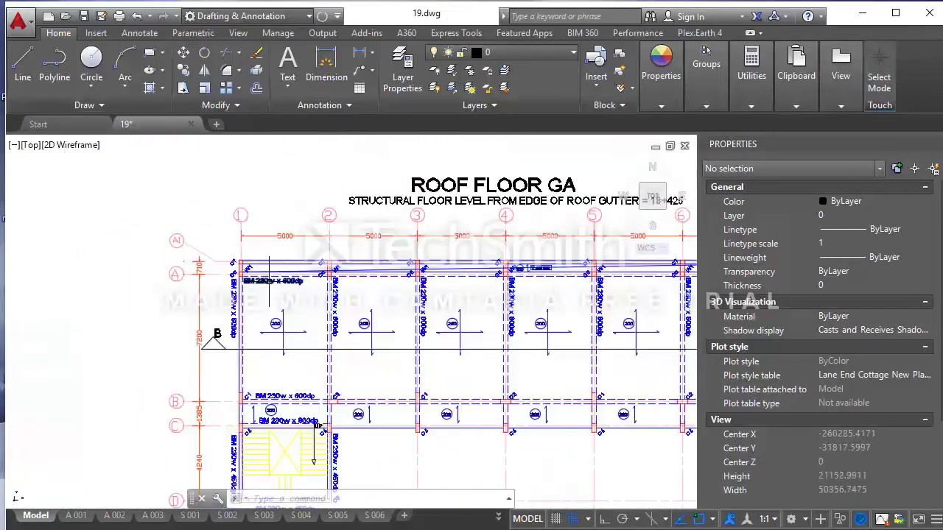
scroll(265, 295, "up", 5)
scroll(266, 294, "down", 5)
scroll(265, 295, "down", 6)
middle_click_drag(338, 229, 287, 302)
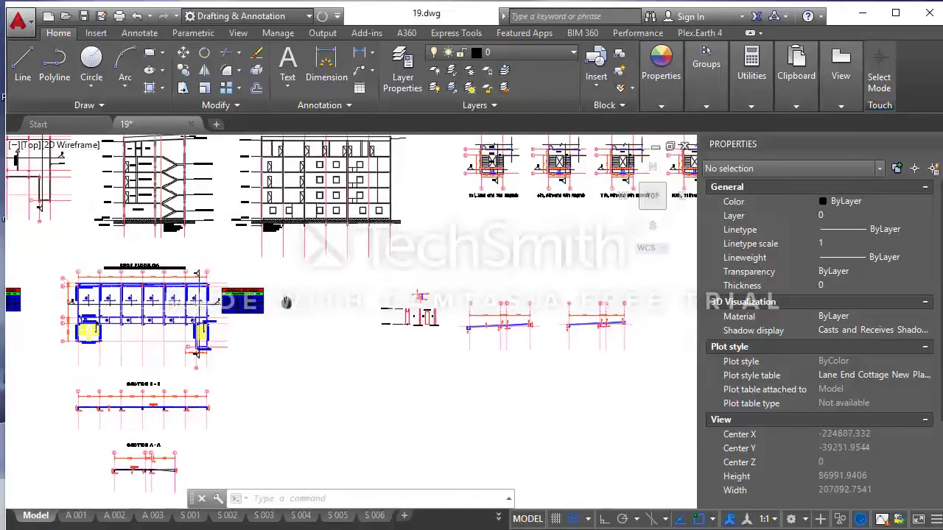
scroll(380, 275, "up", 8)
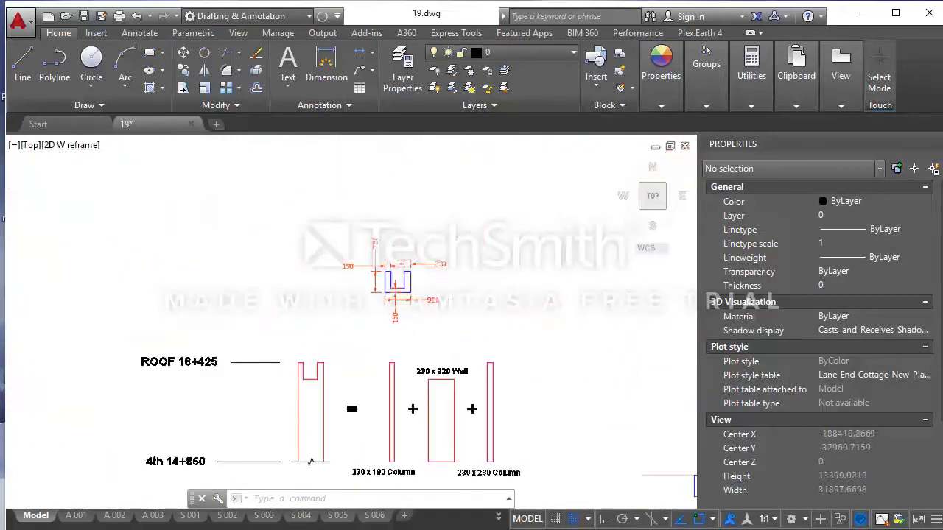
scroll(376, 290, "up", 2)
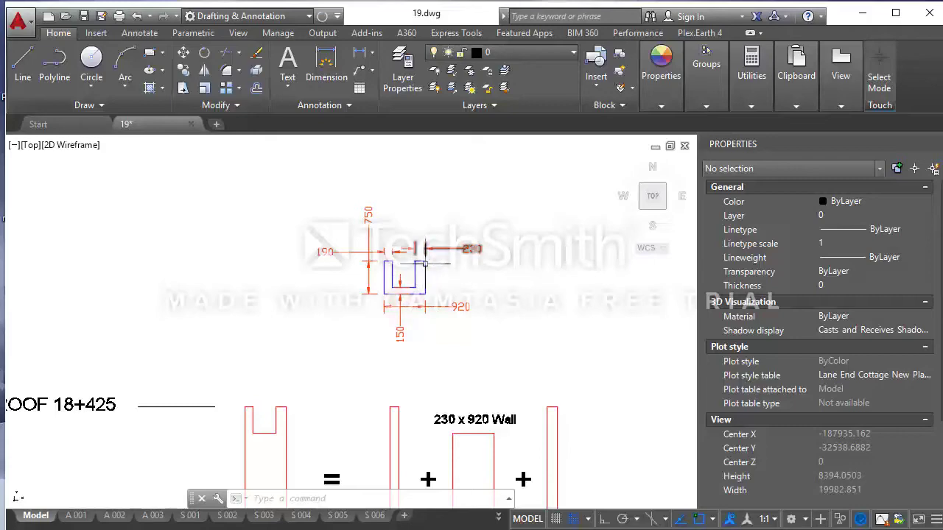
scroll(432, 292, "down", 3)
scroll(427, 295, "down", 3)
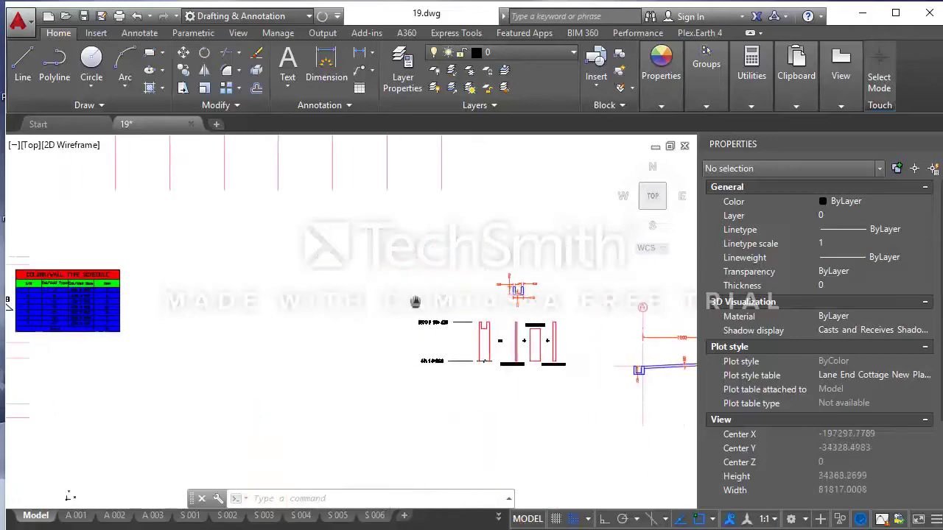
scroll(384, 291, "down", 3)
scroll(343, 287, "down", 3)
scroll(342, 287, "up", 3)
scroll(342, 288, "up", 4)
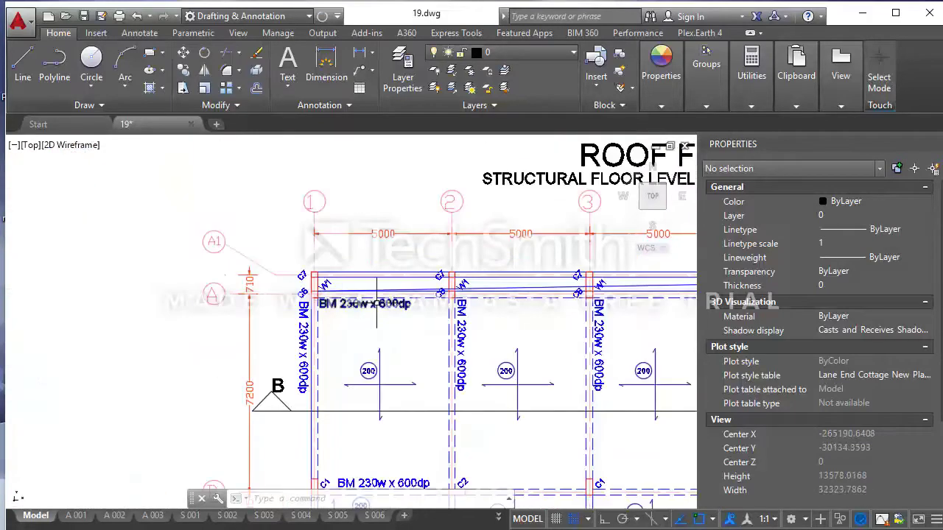
scroll(342, 287, "up", 3)
Change the BM 230w x 600dp label near gridline 1 to 750dp
double_click(396, 303)
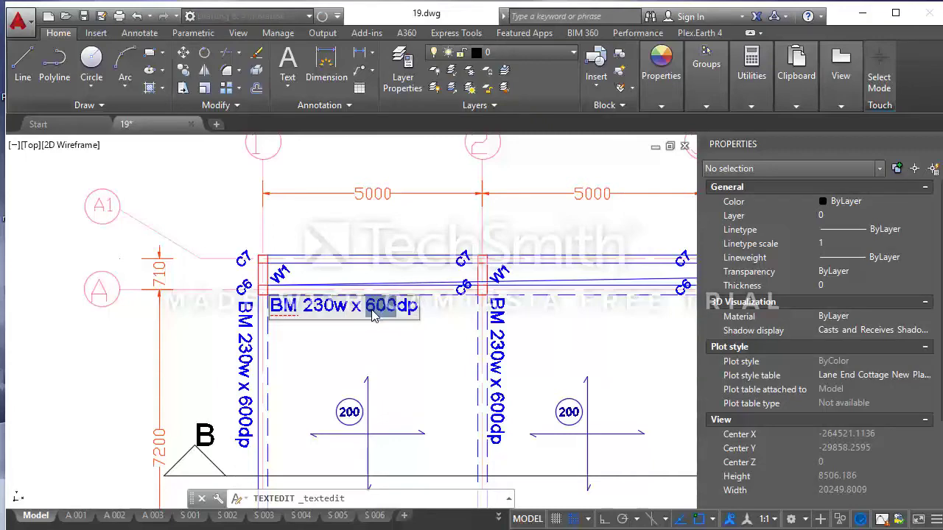
type("75")
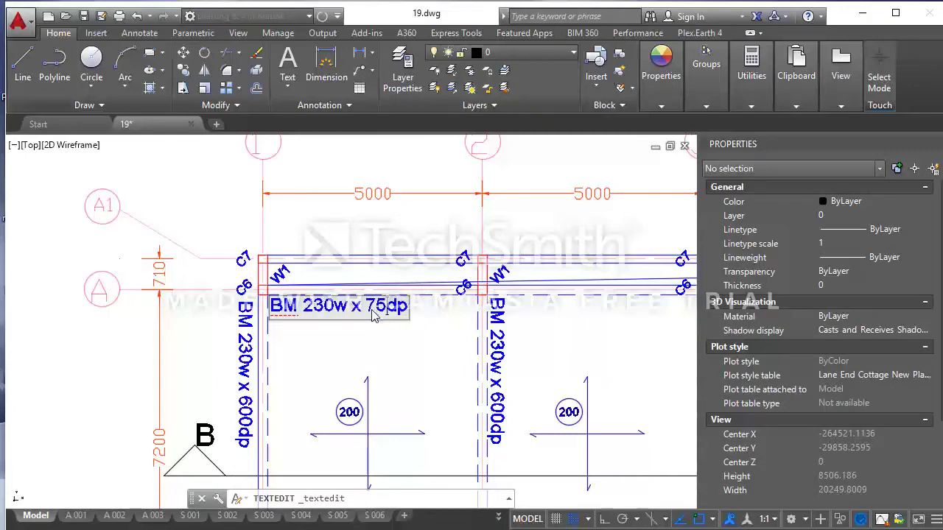
left_click(376, 340)
scroll(258, 324, "down", 3)
scroll(257, 324, "down", 1)
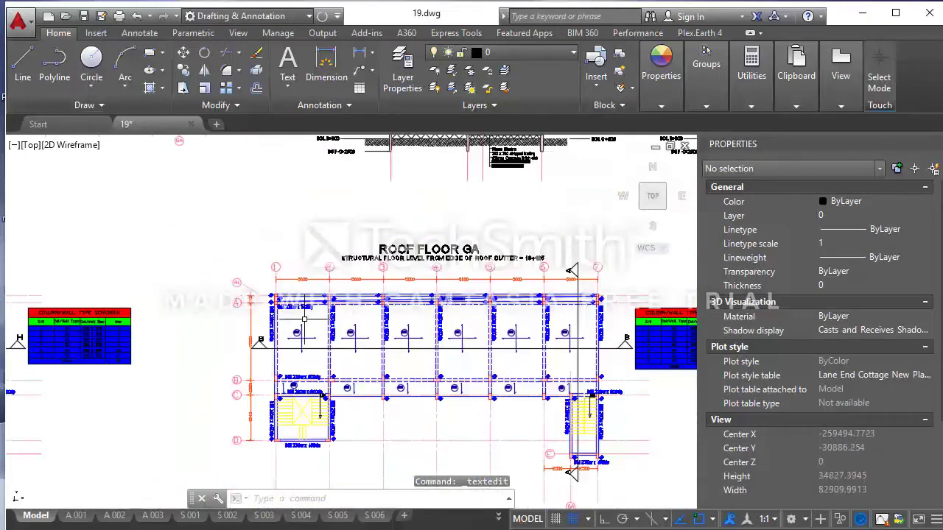
scroll(256, 324, "up", 1)
scroll(256, 325, "up", 5)
scroll(327, 331, "down", 3)
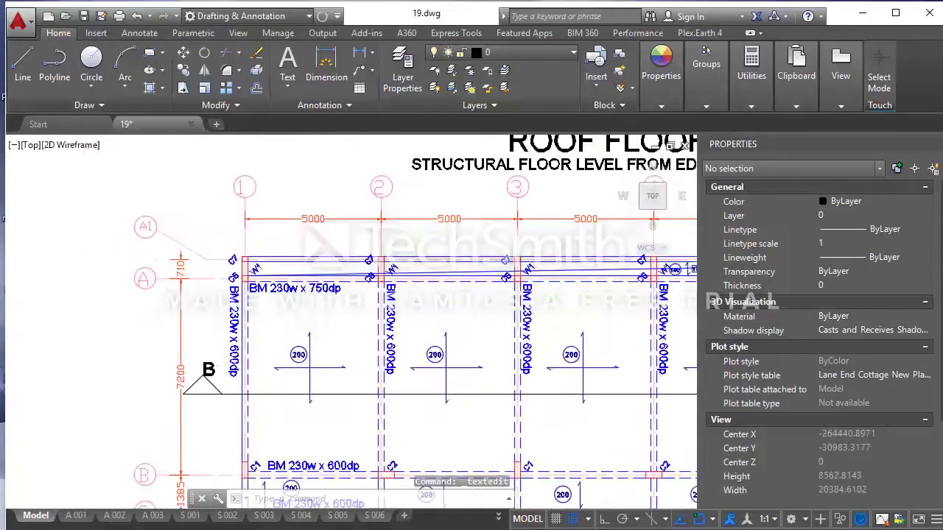
scroll(326, 331, "up", 3)
scroll(310, 340, "down", 3)
scroll(339, 346, "up", 3)
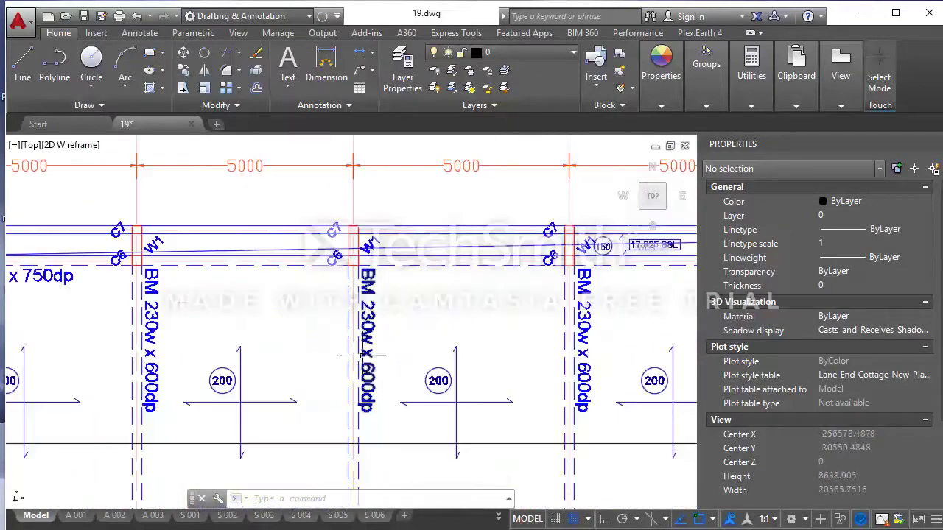
scroll(398, 346, "down", 3)
scroll(427, 347, "up", 2)
scroll(442, 340, "down", 3)
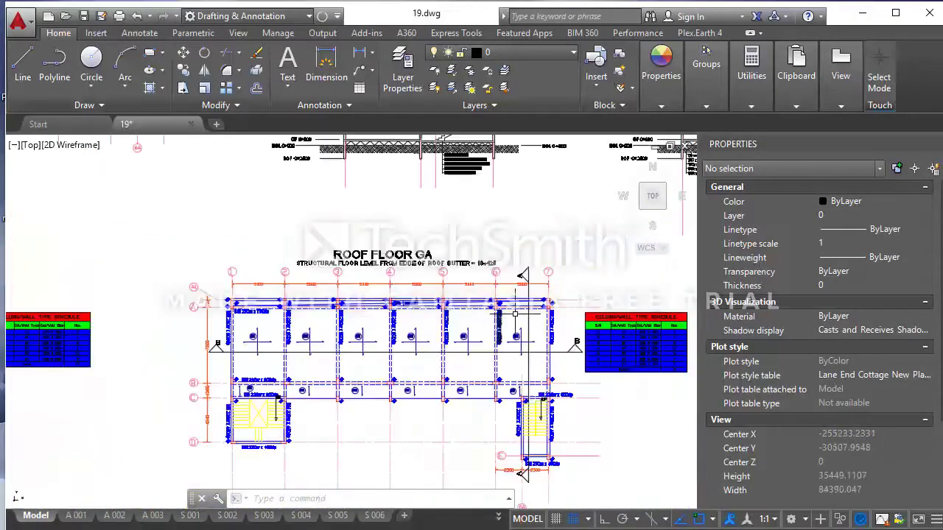
scroll(472, 333, "up", 4)
scroll(457, 343, "down", 3)
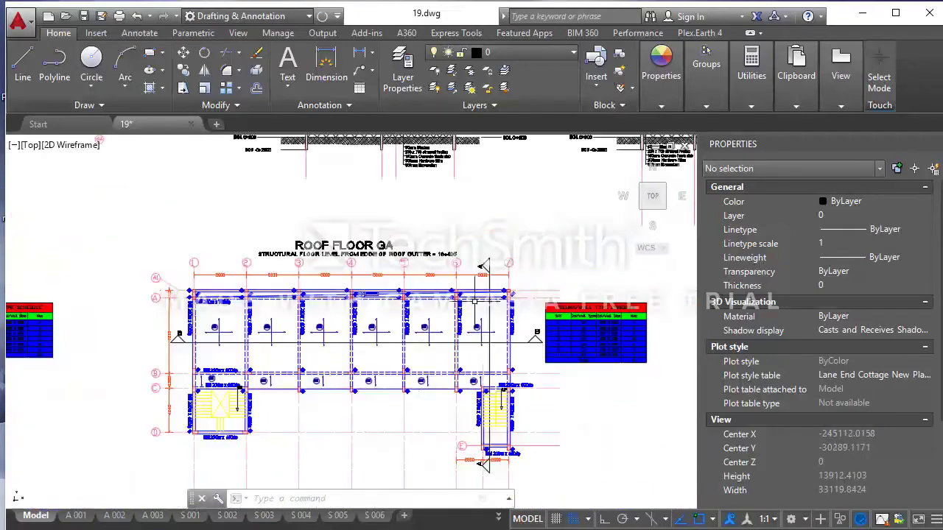
scroll(226, 368, "up", 3)
scroll(226, 370, "up", 2)
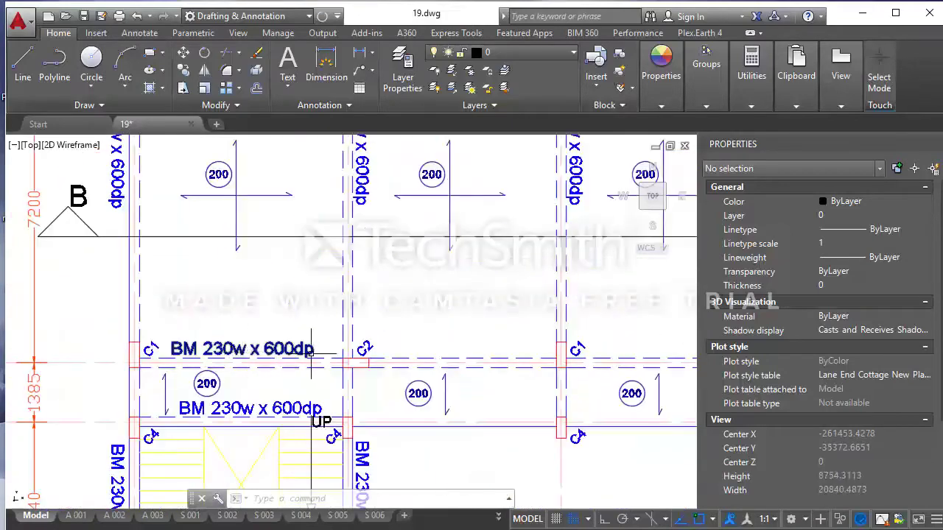
scroll(311, 354, "down", 3)
scroll(268, 378, "up", 3)
scroll(304, 361, "down", 4)
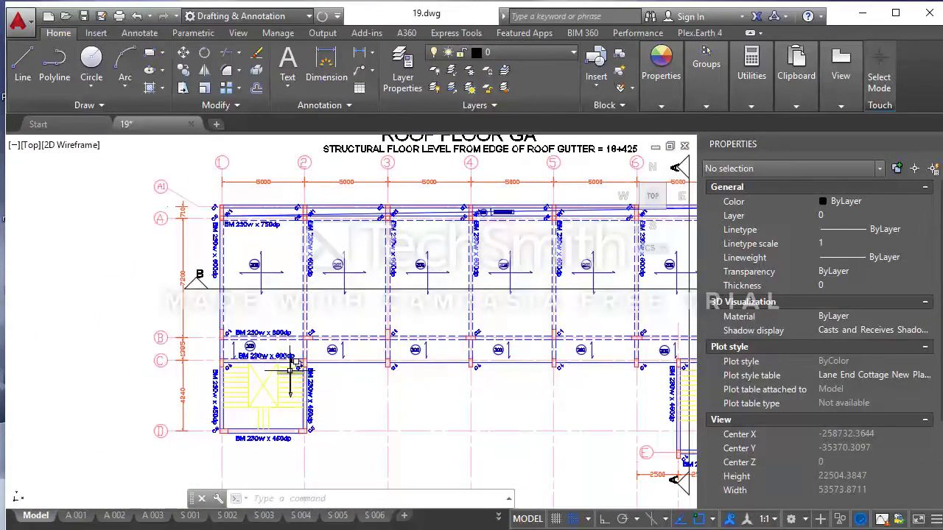
scroll(231, 352, "down", 2)
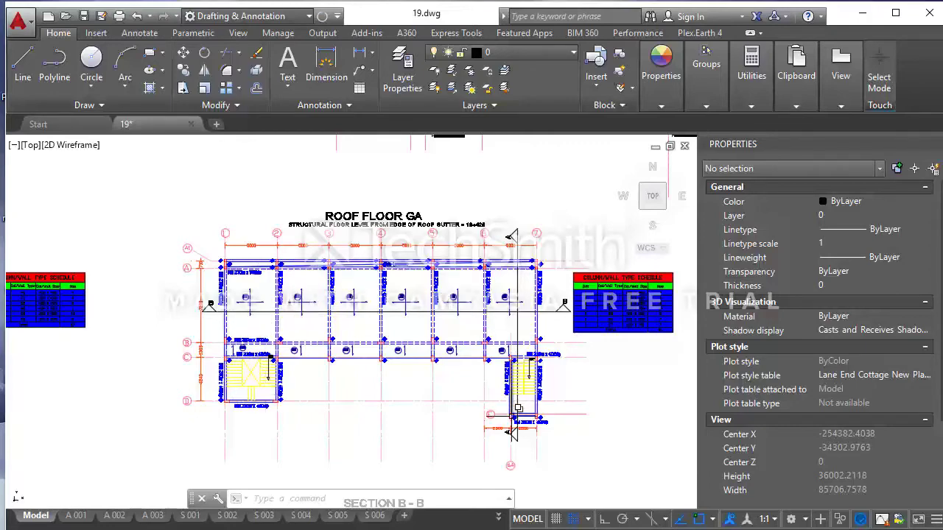
Window-select and delete the stair linework between gridlines 1–2 and C–D
scroll(267, 380, "up", 3)
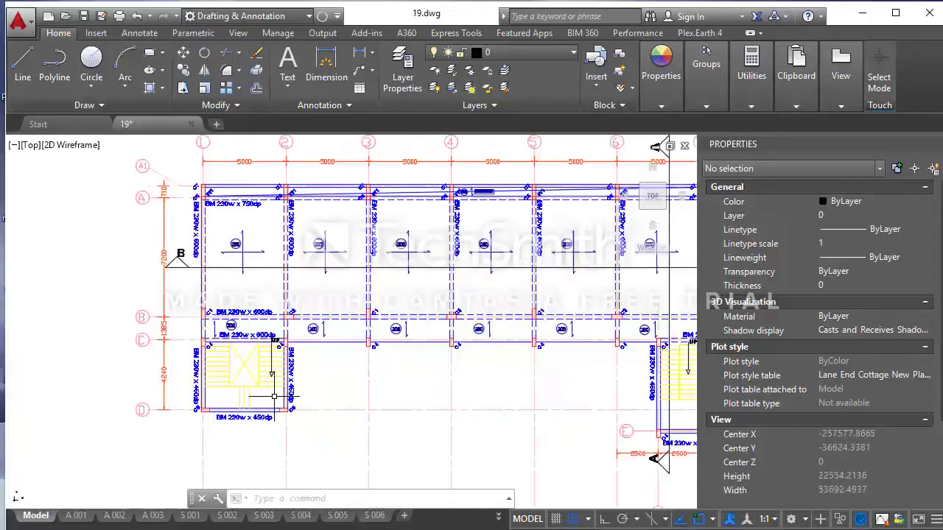
left_click(288, 416)
scroll(236, 346, "up", 3)
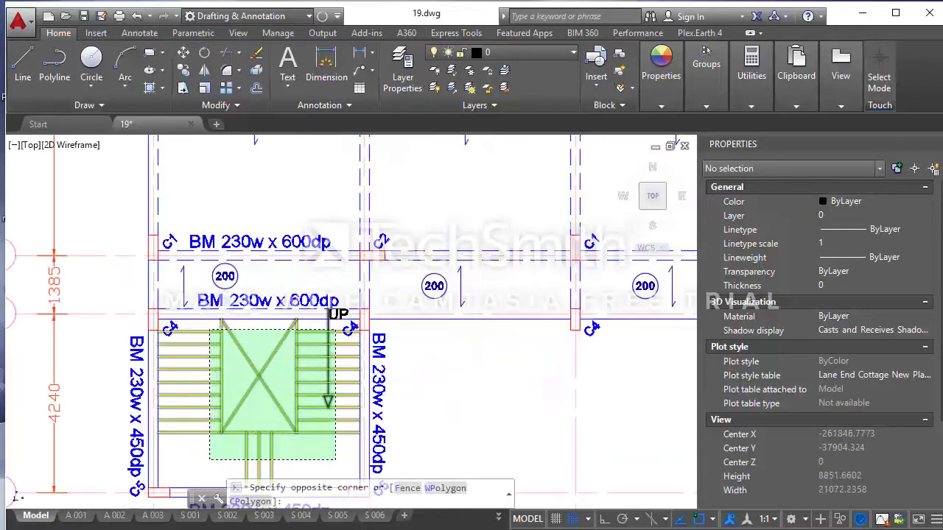
left_click(211, 329)
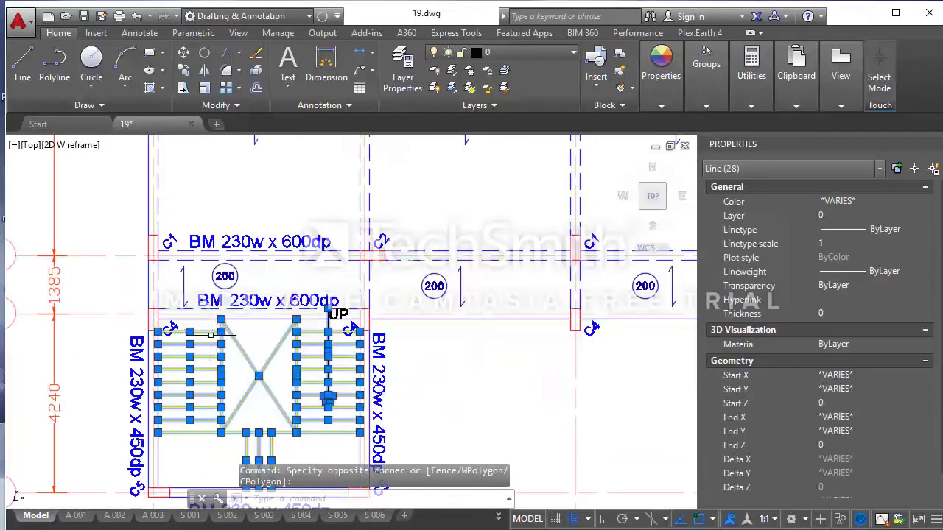
key("Delete")
scroll(224, 325, "down", 3)
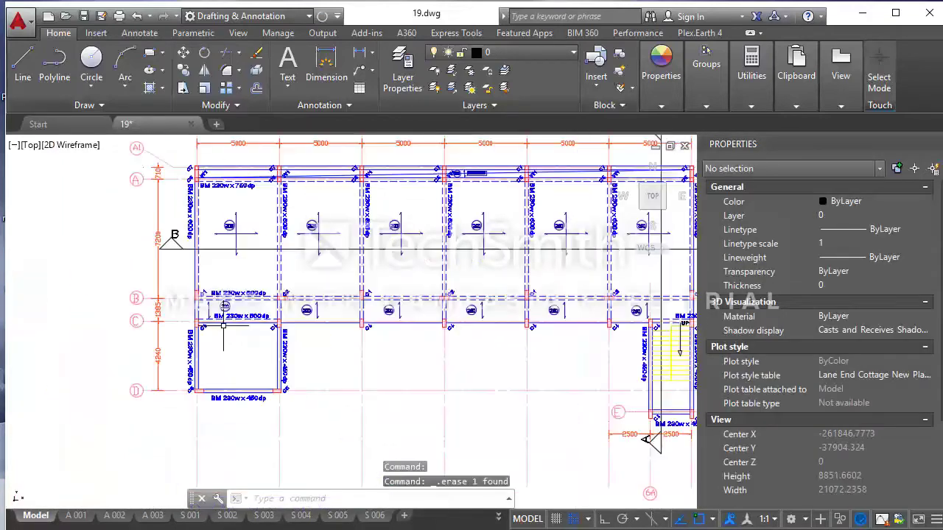
scroll(249, 328, "up", 2)
Try matching the grid B dashed beam's properties onto the grid C beam, then cancel
left_click(270, 286)
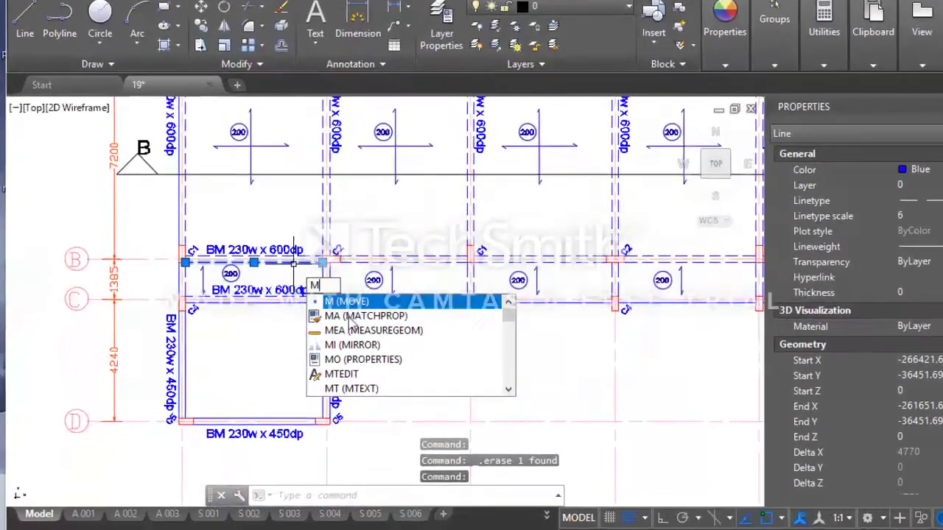
type("Ma")
key("Return")
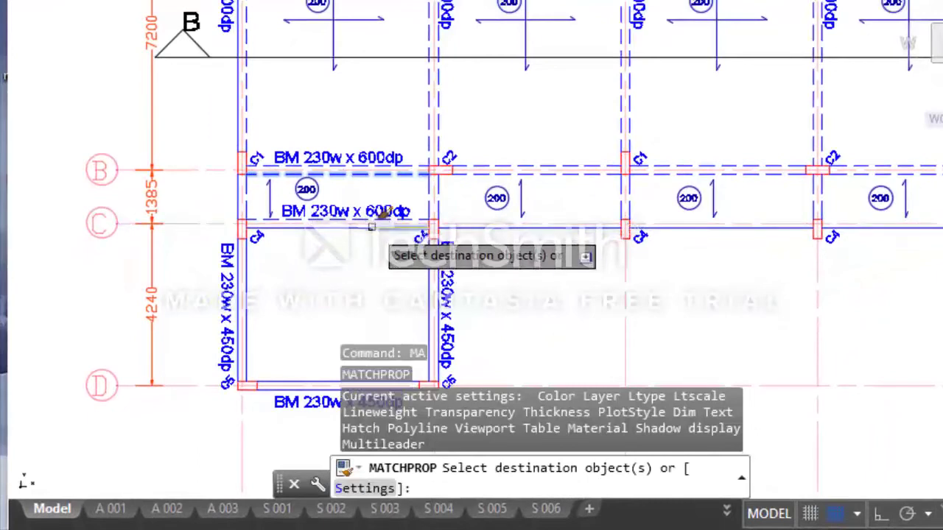
left_click(373, 226)
scroll(361, 226, "up", 5)
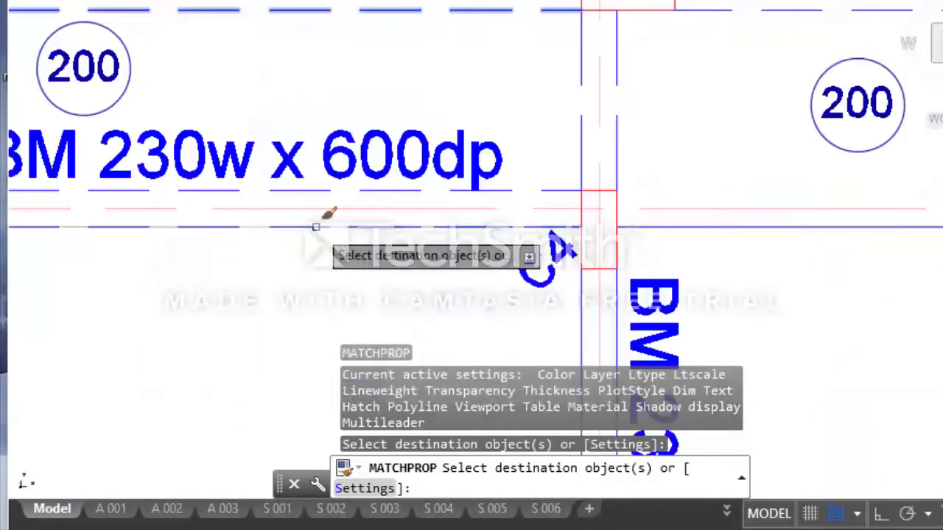
key("Escape")
Erase the duplicate overlapping lines along grid C
left_click(433, 227)
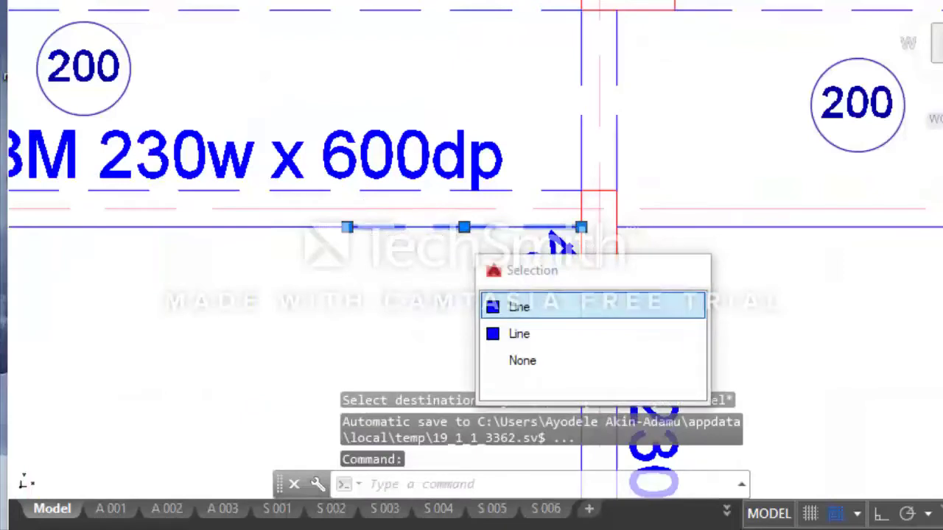
key("Delete")
scroll(358, 226, "down", 2)
left_click(159, 231)
left_click(172, 233)
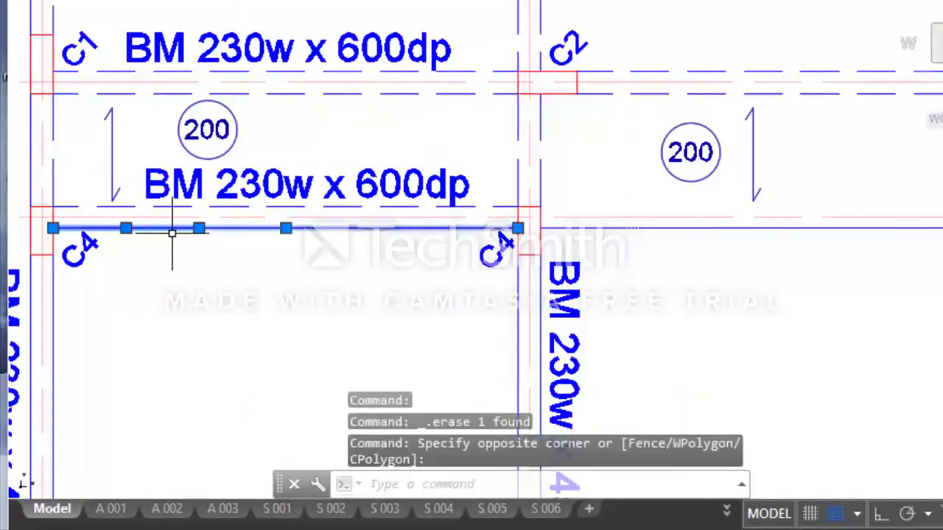
key("Escape")
left_click(171, 229)
key("Delete")
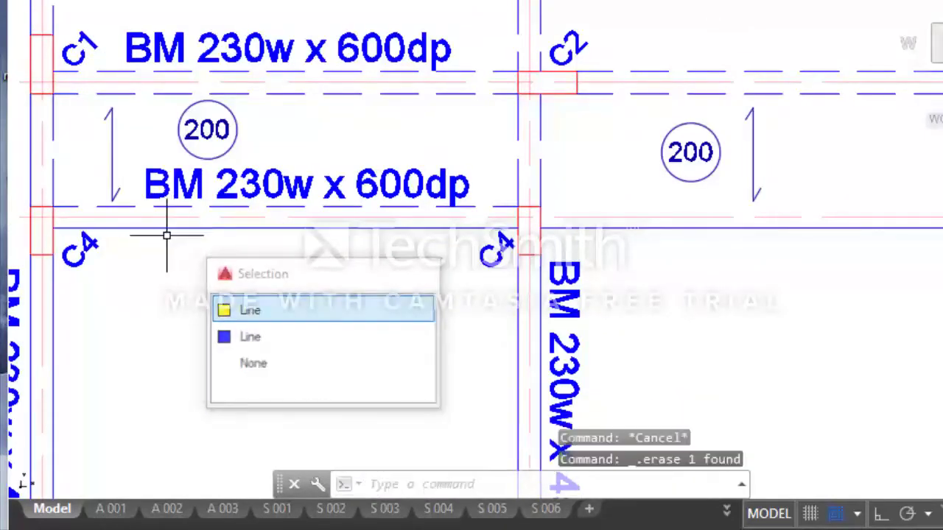
scroll(189, 241, "down", 2)
Use MATCHPROP to copy the dashed beam style onto the neighbouring beam line
left_click(230, 216)
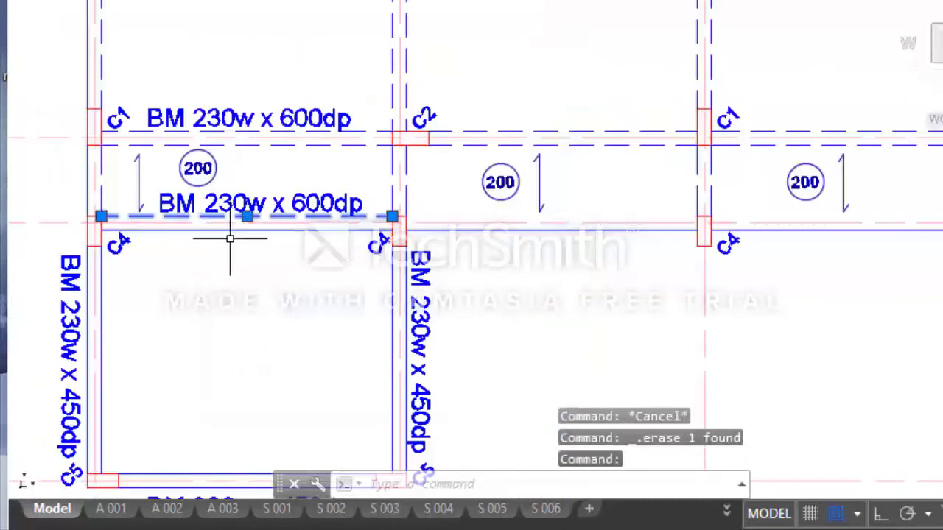
type("m")
key("Down")
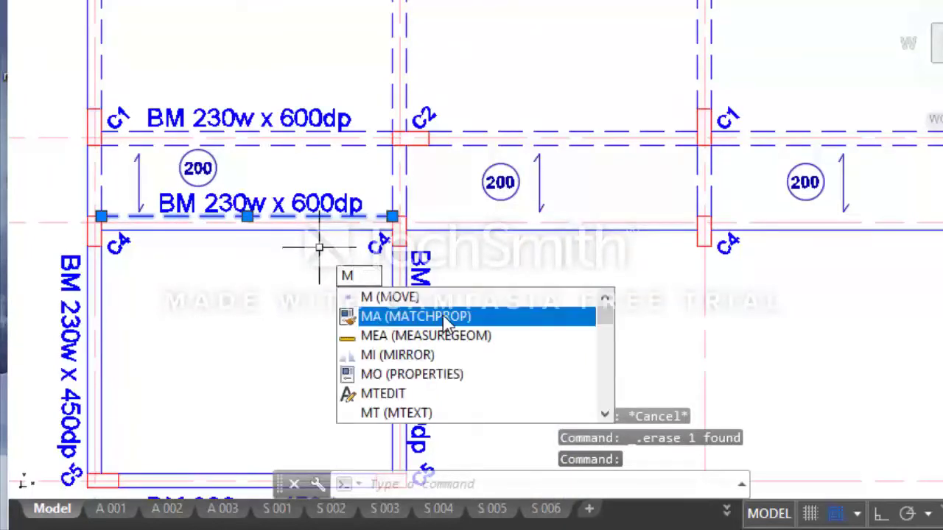
key("Return")
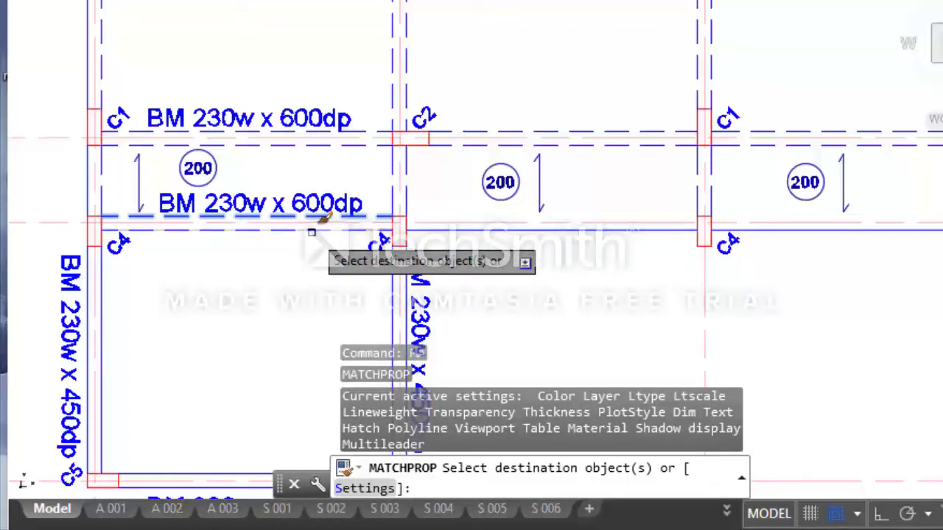
left_click(311, 232)
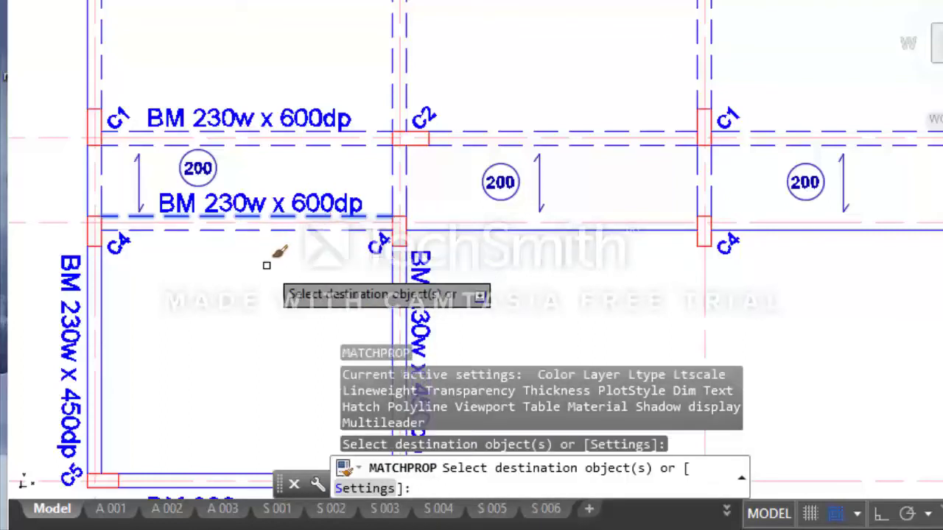
key("Escape")
Crossing-select the 34 stair treads and UP arrow beside gridline E and delete them
scroll(262, 240, "down", 2)
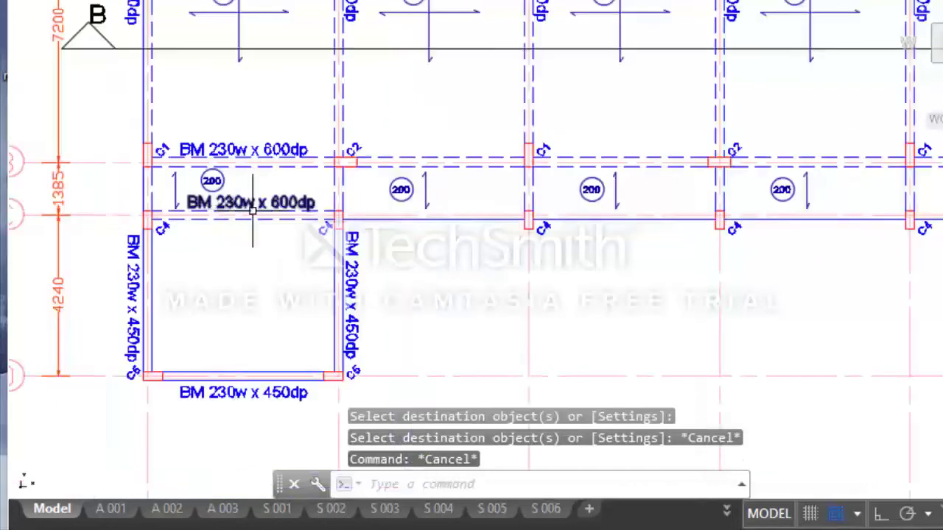
scroll(287, 221, "down", 1)
scroll(917, 309, "up", 2)
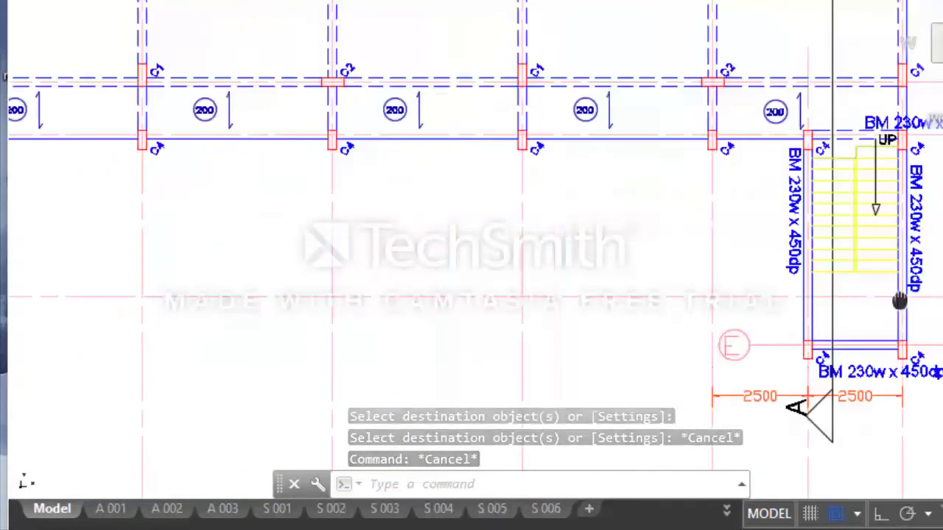
middle_click_drag(901, 299, 700, 305)
left_click(704, 295)
scroll(701, 263, "up", 2)
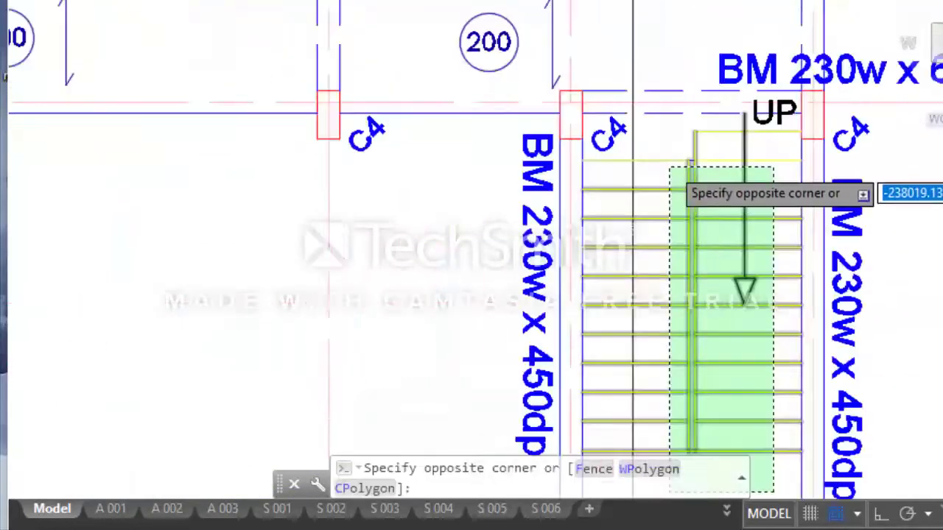
left_click(678, 120)
key("Delete")
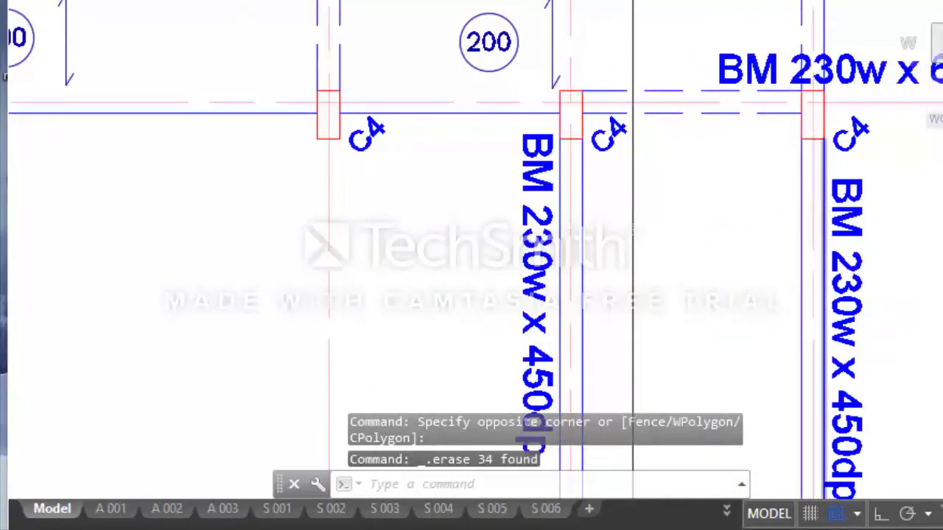
scroll(737, 173, "down", 3)
scroll(847, 188, "up", 2)
scroll(625, 185, "down", 4)
scroll(642, 185, "up", 4)
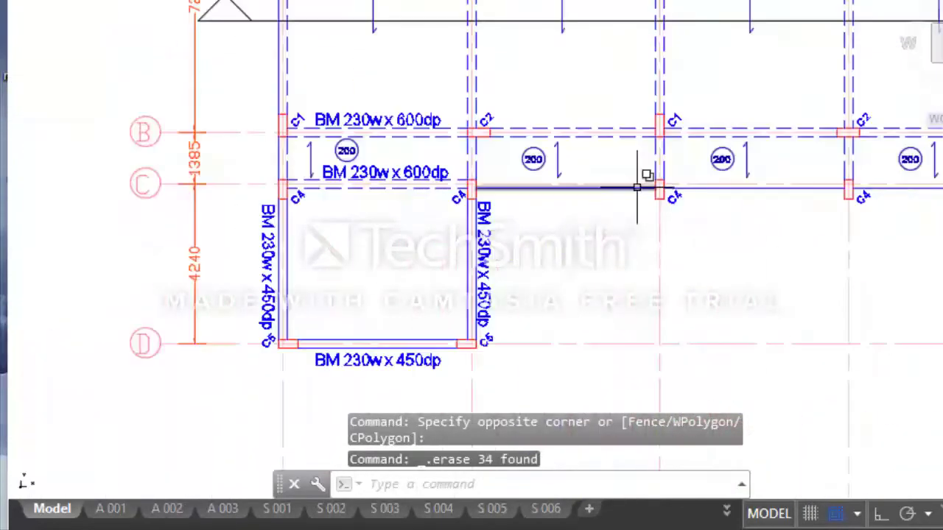
middle_click_drag(641, 185, 350, 131)
scroll(309, 143, "down", 1)
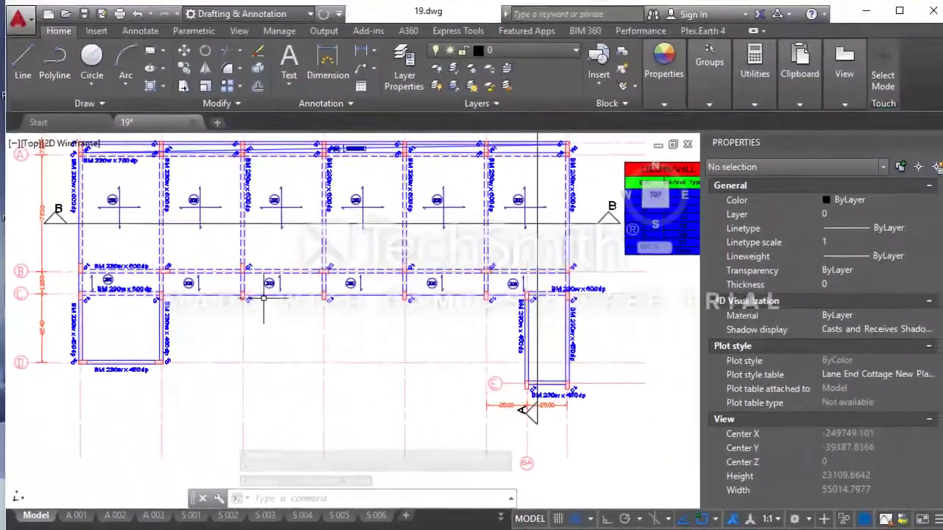
Select the five beam lines along grid C
scroll(171, 295, "up", 3)
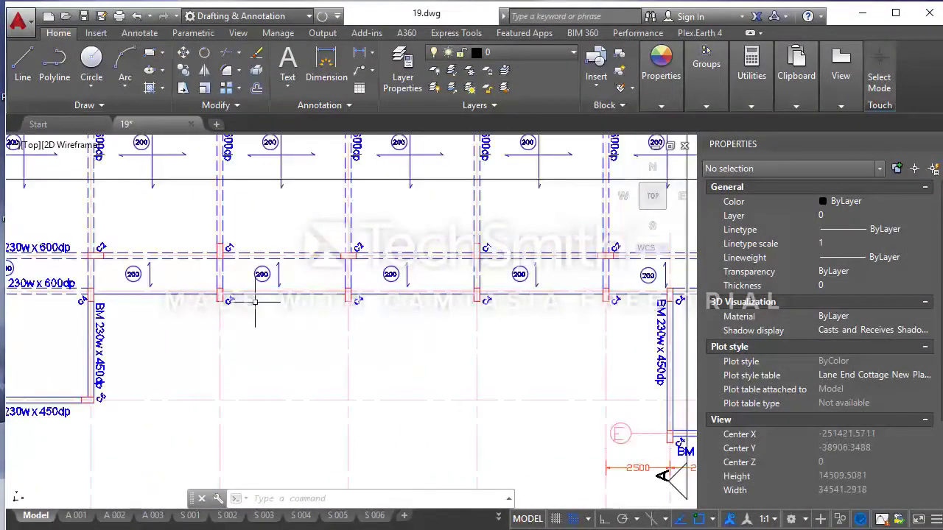
scroll(255, 302, "up", 2)
left_click(238, 289)
left_click(310, 287)
scroll(227, 298, "down", 2)
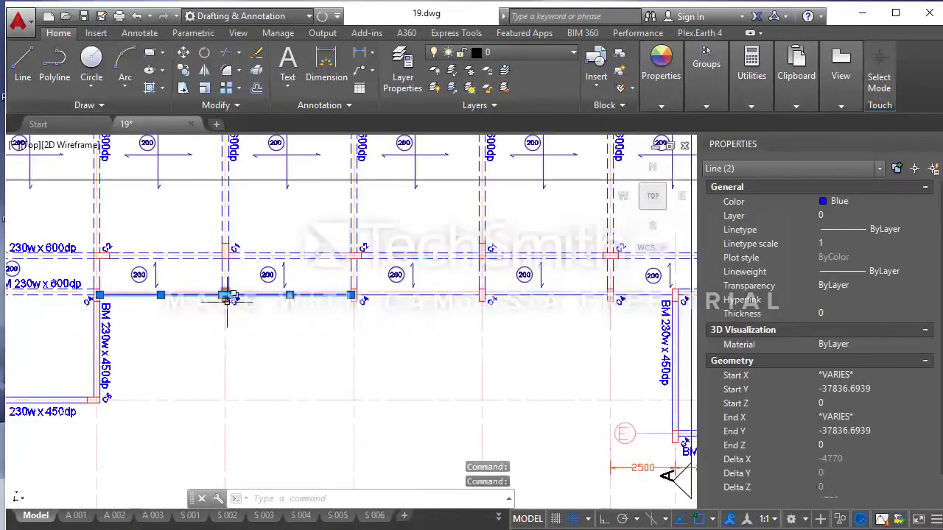
scroll(420, 287, "up", 2)
left_click(633, 323)
left_click(387, 301)
scroll(466, 295, "down", 2)
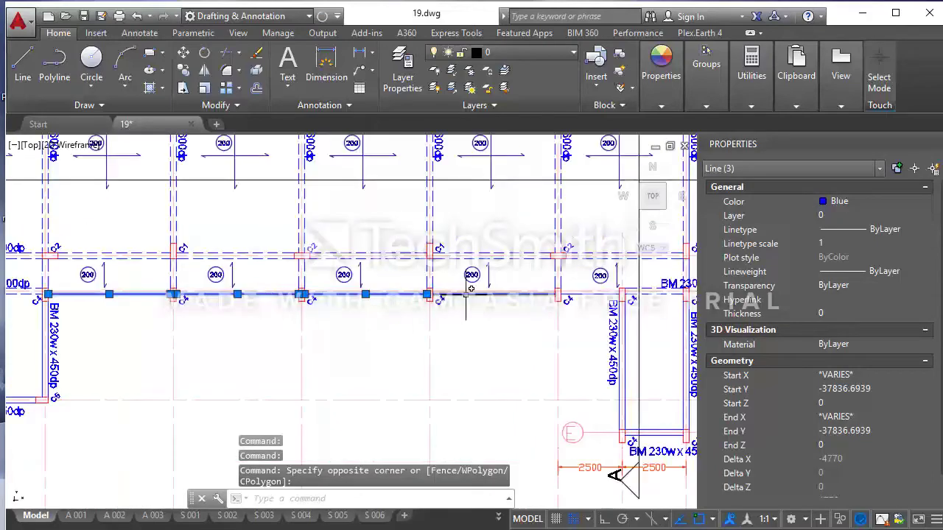
scroll(466, 295, "up", 2)
left_click(450, 296)
scroll(562, 296, "down", 2)
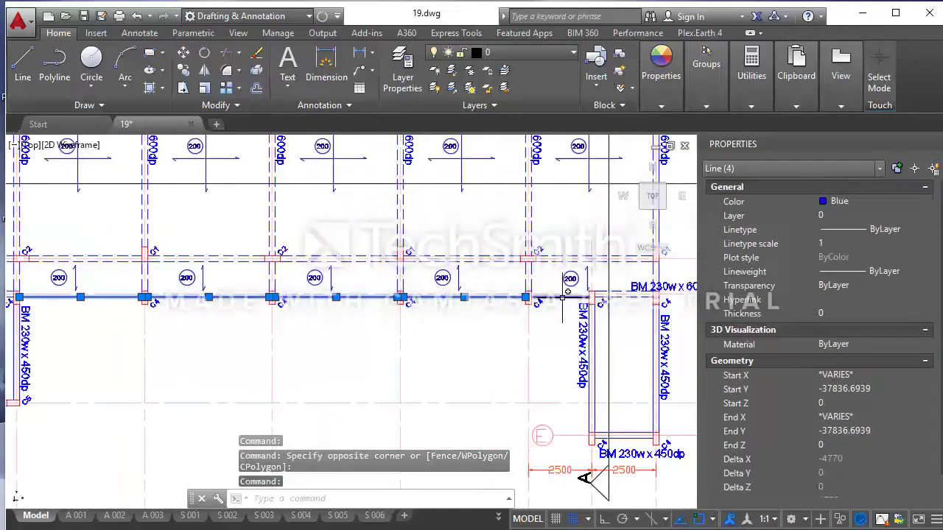
left_click(563, 296)
Copy the selected beam lines with a 230-unit displacement
left_click(185, 71)
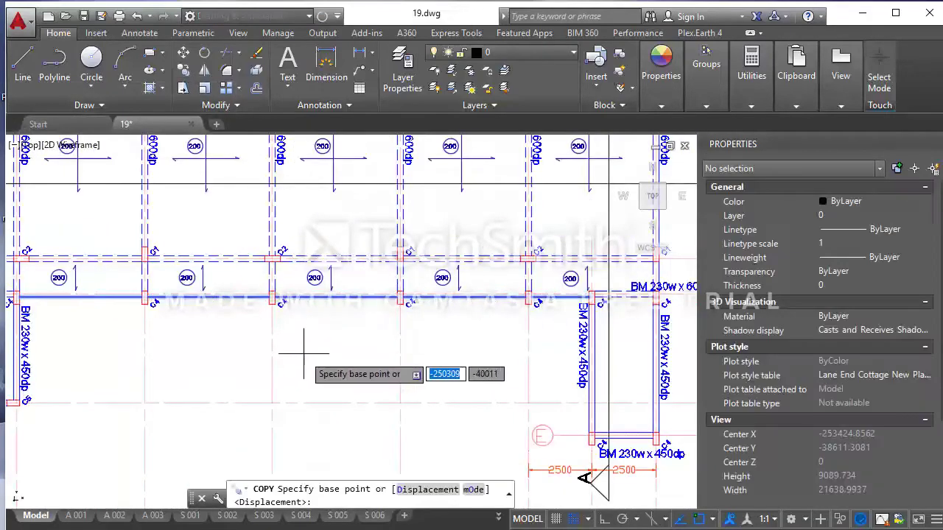
left_click(309, 354)
type("230")
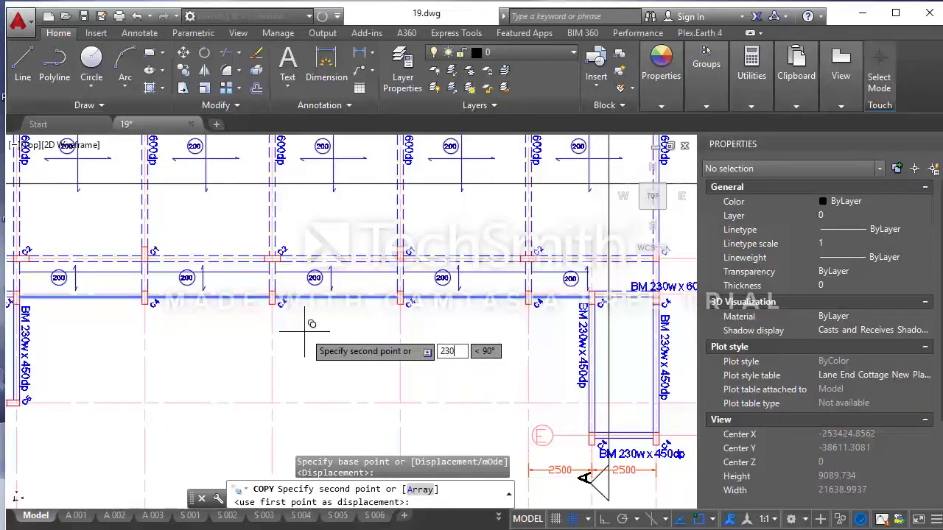
key("Return")
key("Escape")
Match three grid C beam lines to the dashed beam's line style
left_click(480, 261)
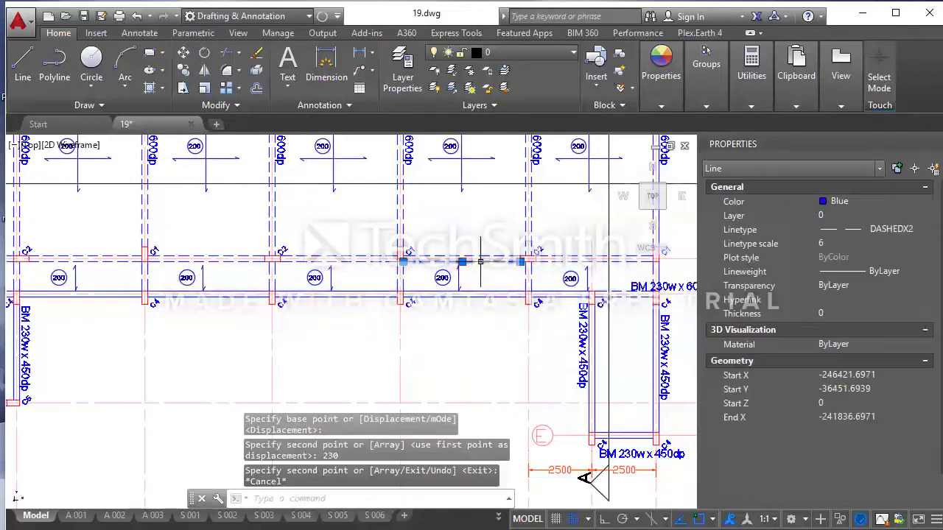
type("a")
key("Return")
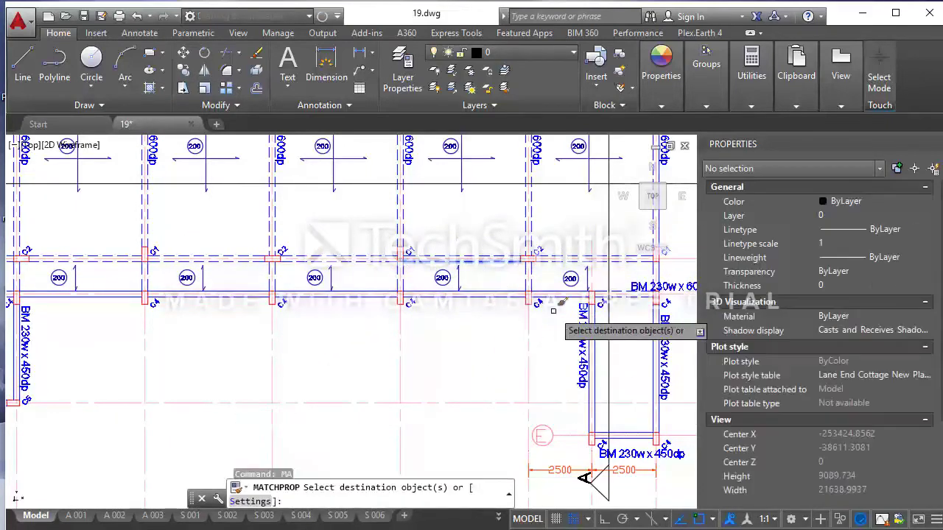
left_click(560, 292)
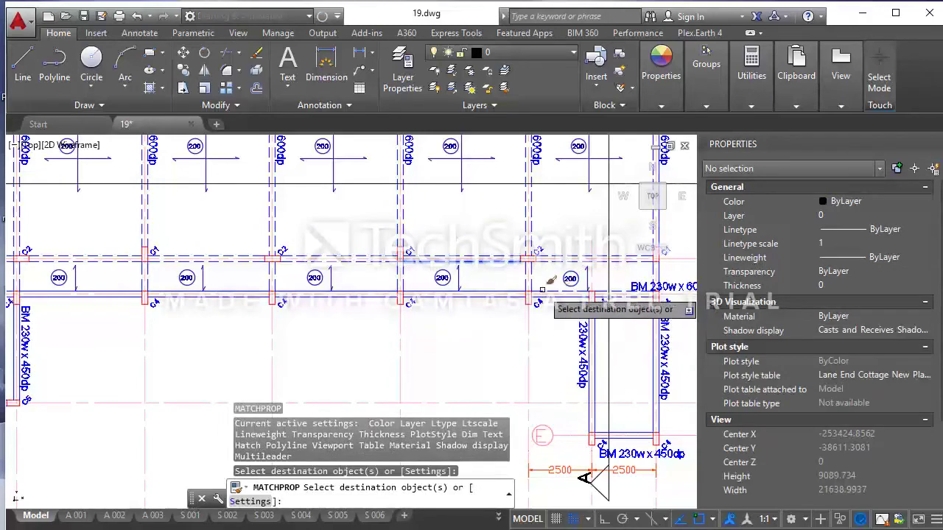
left_click(484, 291)
left_click(396, 291)
scroll(397, 290, "down", 3)
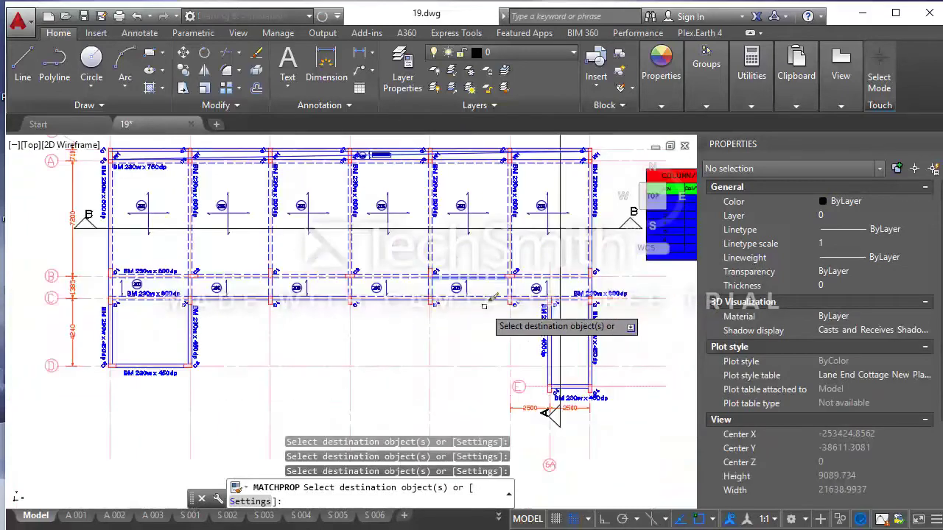
scroll(397, 291, "up", 3)
scroll(397, 290, "up", 2)
scroll(401, 287, "down", 3)
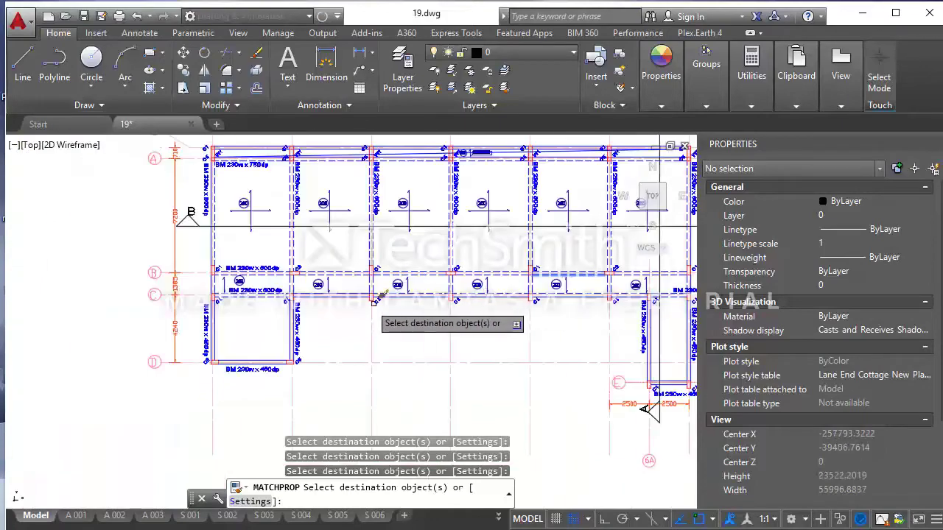
scroll(365, 288, "up", 3)
key("Escape")
scroll(361, 287, "down", 2)
scroll(324, 317, "down", 2)
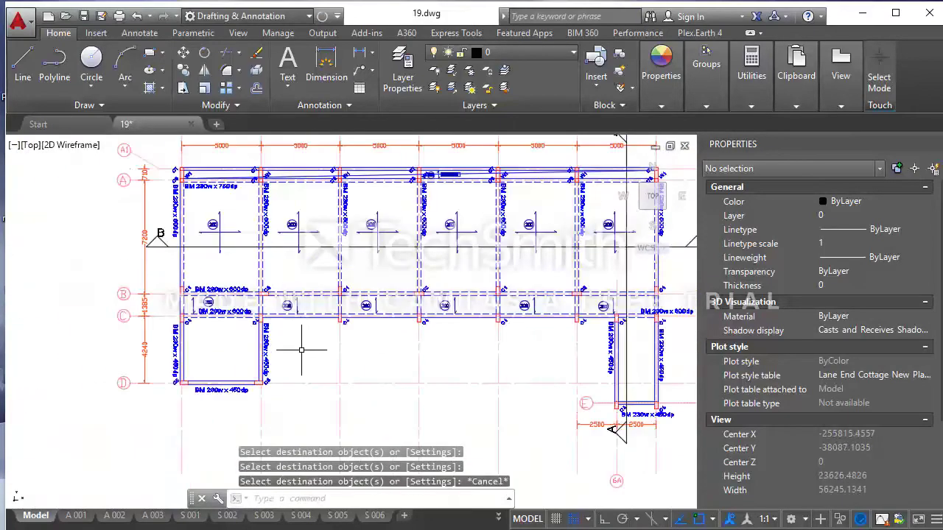
scroll(305, 347, "up", 3)
scroll(319, 329, "up", 1)
scroll(246, 346, "down", 3)
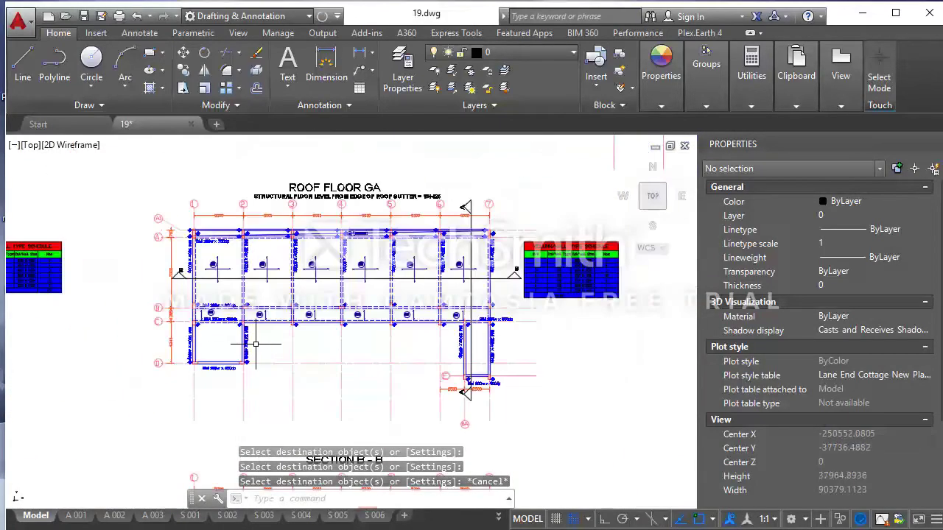
scroll(261, 345, "up", 2)
scroll(262, 345, "down", 2)
scroll(258, 347, "up", 2)
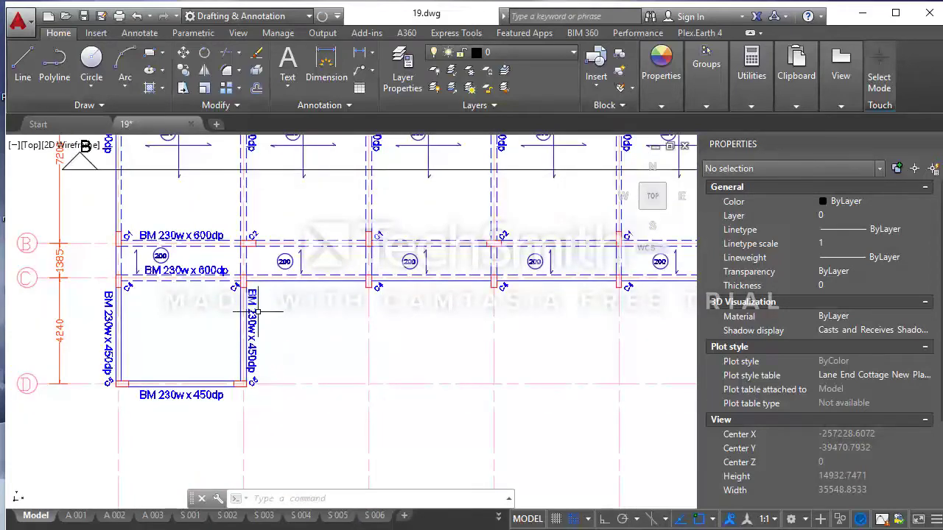
Erase two duplicate vertical BM 230w x 450dp beam labels
left_click(265, 338)
left_click(248, 308)
key("Delete")
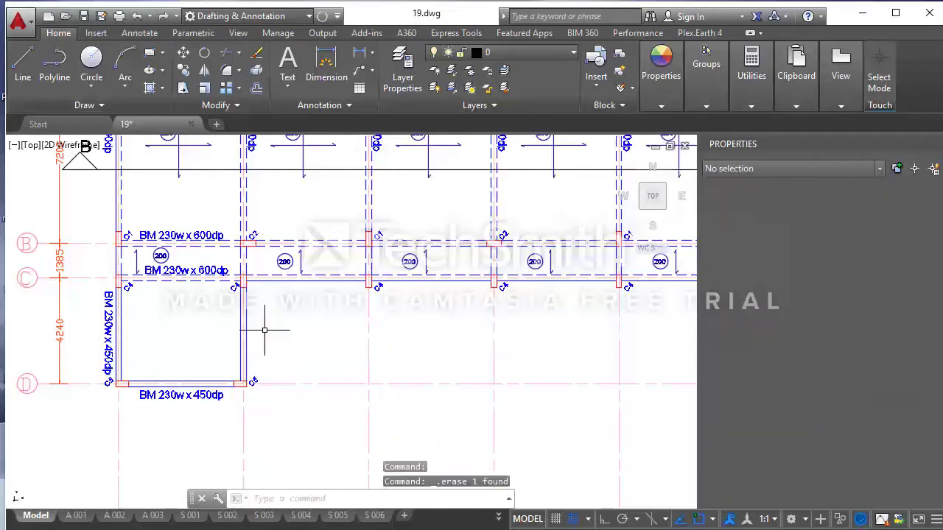
scroll(262, 347, "down", 4)
scroll(265, 250, "up", 3)
scroll(265, 239, "up", 2)
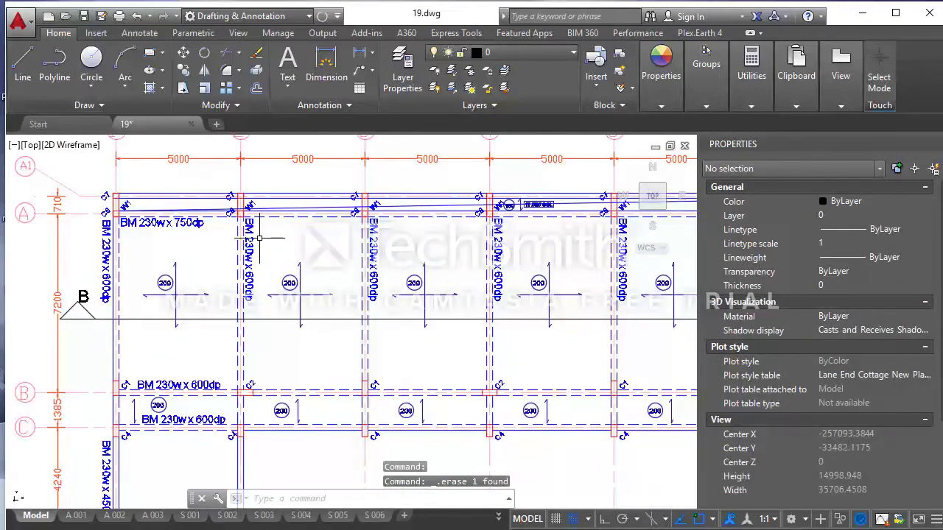
scroll(260, 238, "down", 2)
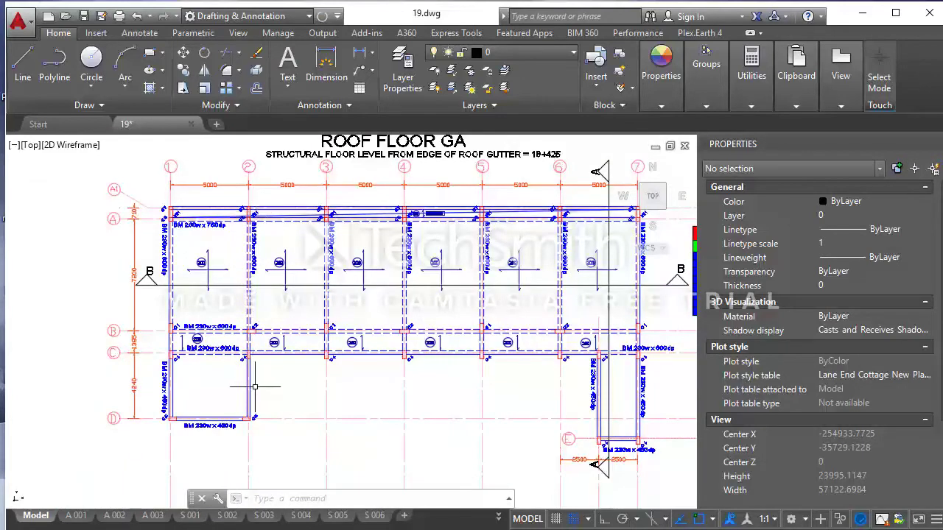
scroll(164, 393, "up", 3)
left_click(162, 384)
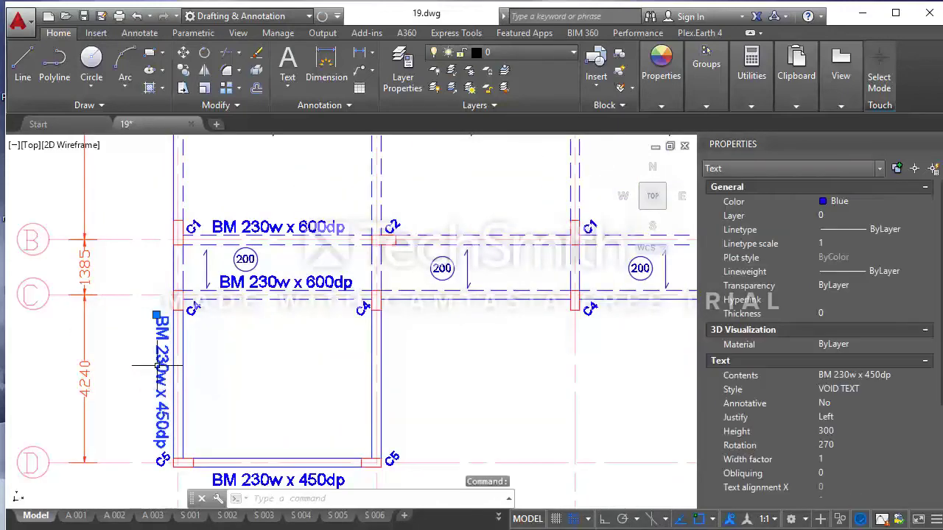
key("Delete")
scroll(221, 368, "down", 3)
scroll(282, 387, "up", 3)
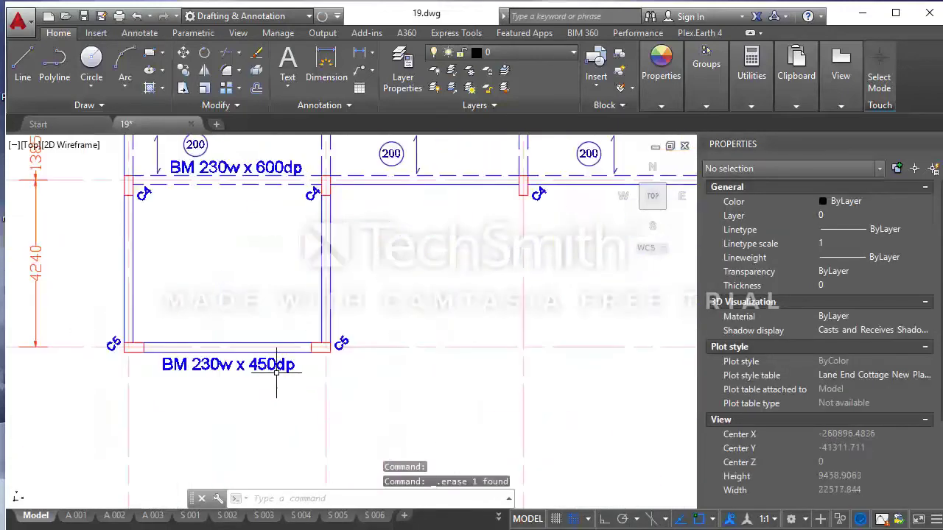
Change the bottom label and the label near grid E from 450dp to 600dp
double_click(277, 365)
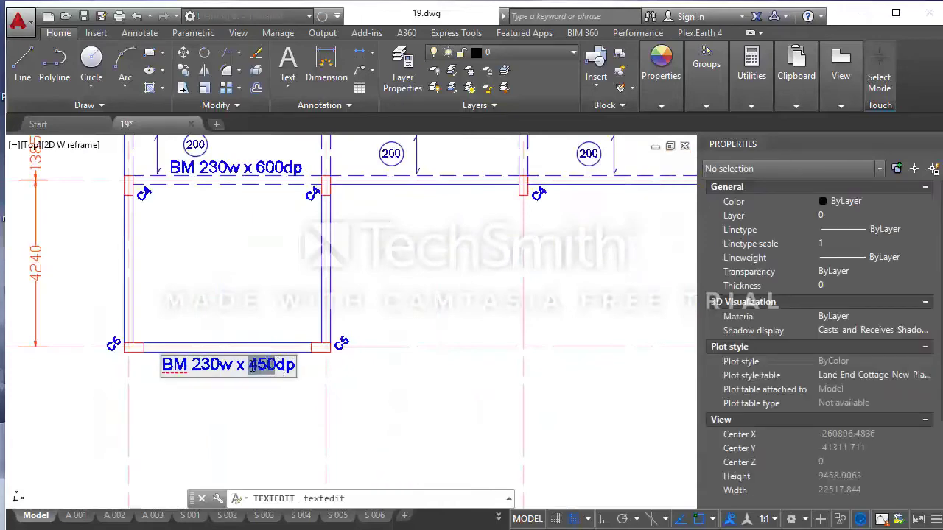
type("60")
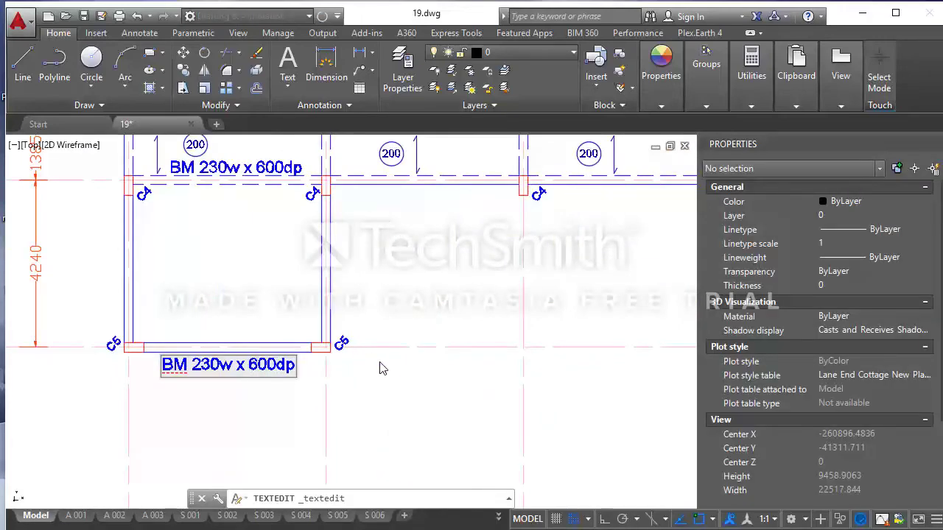
left_click(382, 368)
scroll(382, 368, "down", 5)
scroll(612, 369, "up", 5)
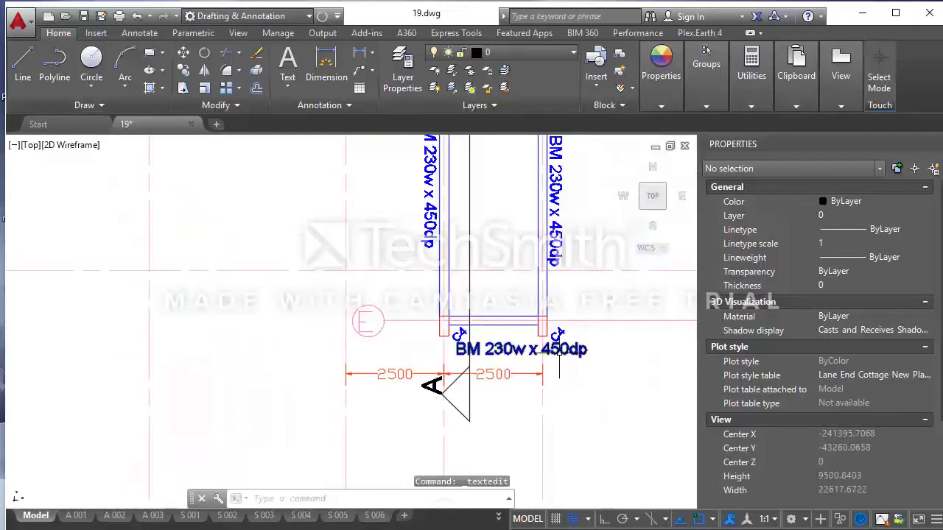
scroll(560, 353, "up", 3)
double_click(566, 351)
double_click(566, 351)
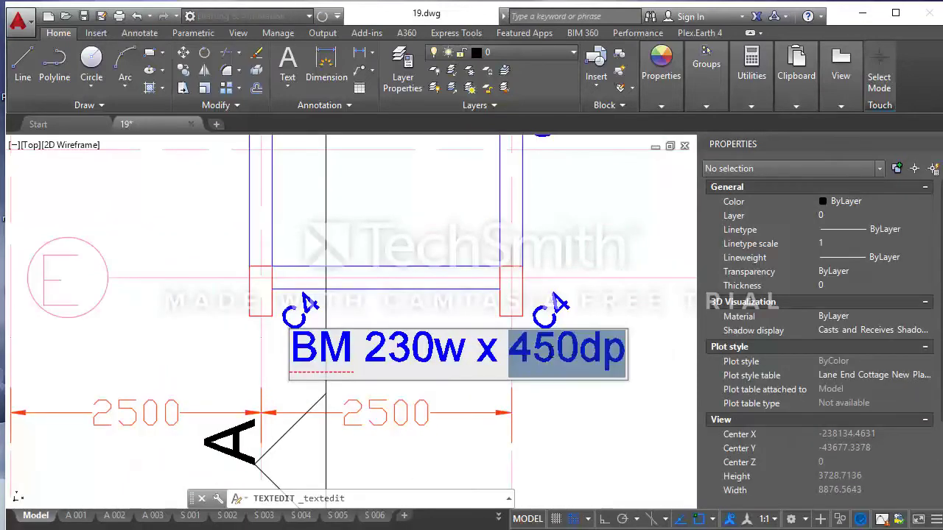
left_click_drag(580, 355, 508, 354)
type("600")
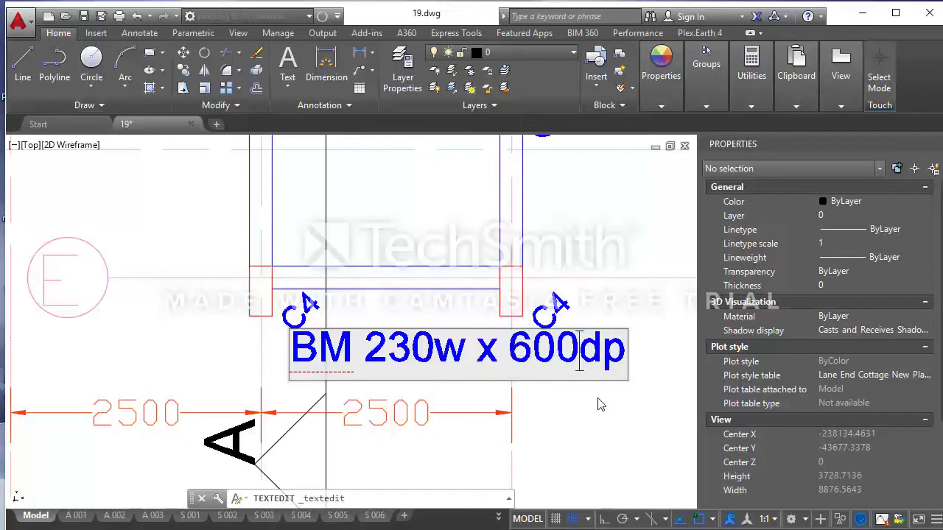
key("Return")
scroll(498, 398, "down", 3)
scroll(515, 331, "down", 2)
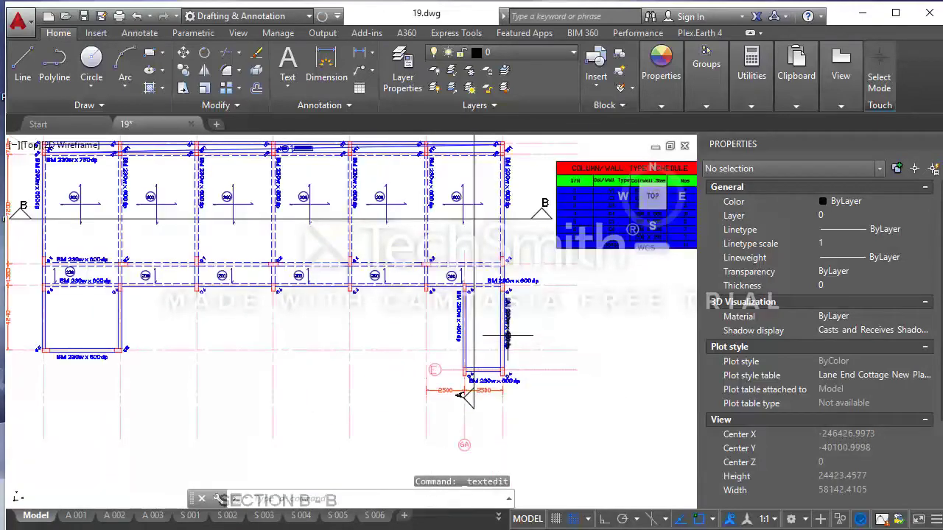
Erase the overlapping duplicate vertical beam label near grid E
left_click(507, 337)
left_click(461, 319)
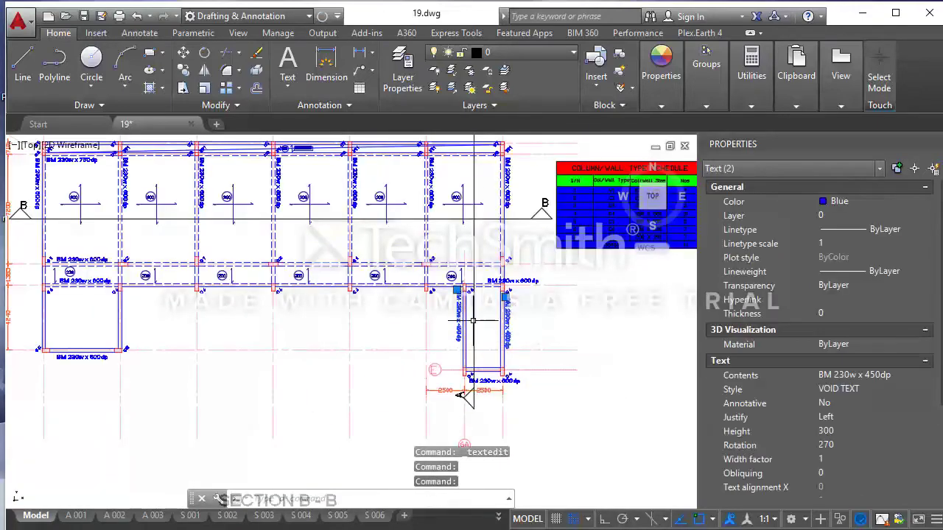
key("Escape")
left_click(507, 317)
key("Delete")
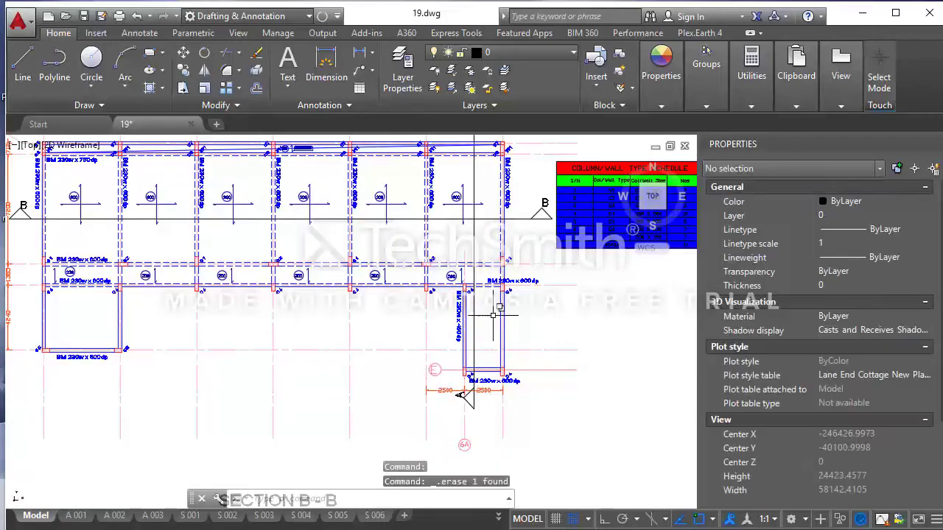
Change the remaining vertical label to read BM 230w x 600dp
scroll(457, 324, "up", 2)
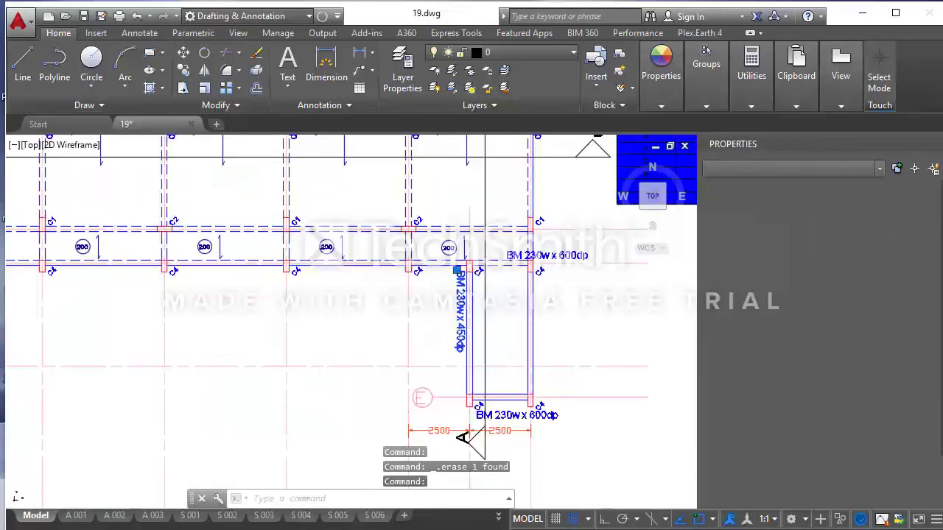
double_click(460, 330)
type("60")
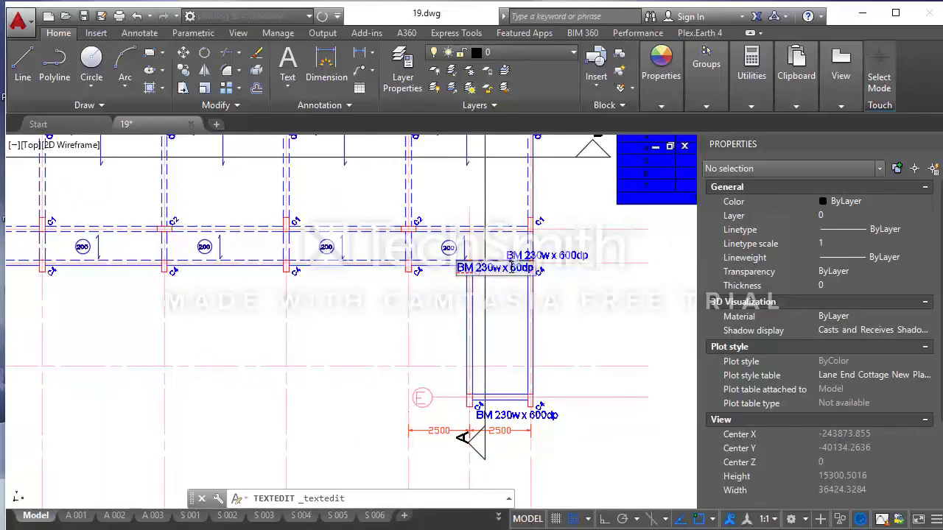
left_click(580, 312)
scroll(479, 302, "up", 4)
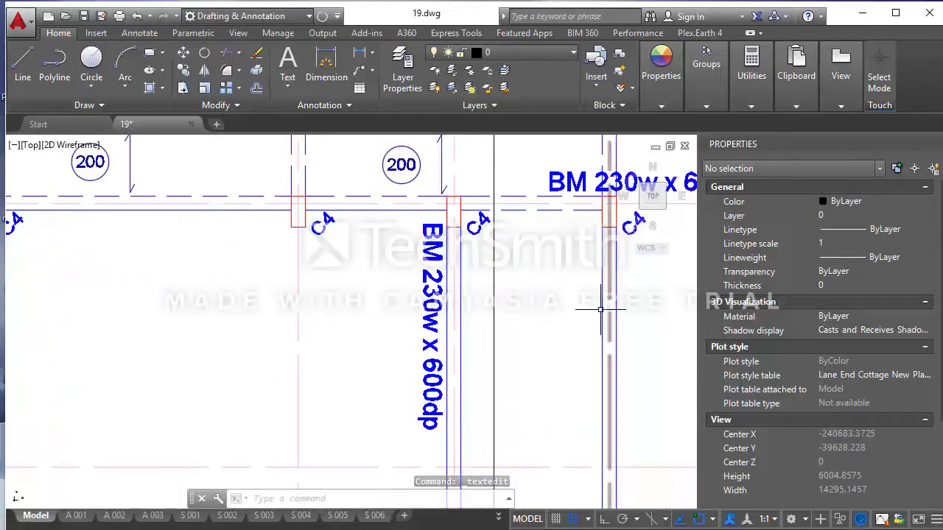
scroll(607, 317, "down", 2)
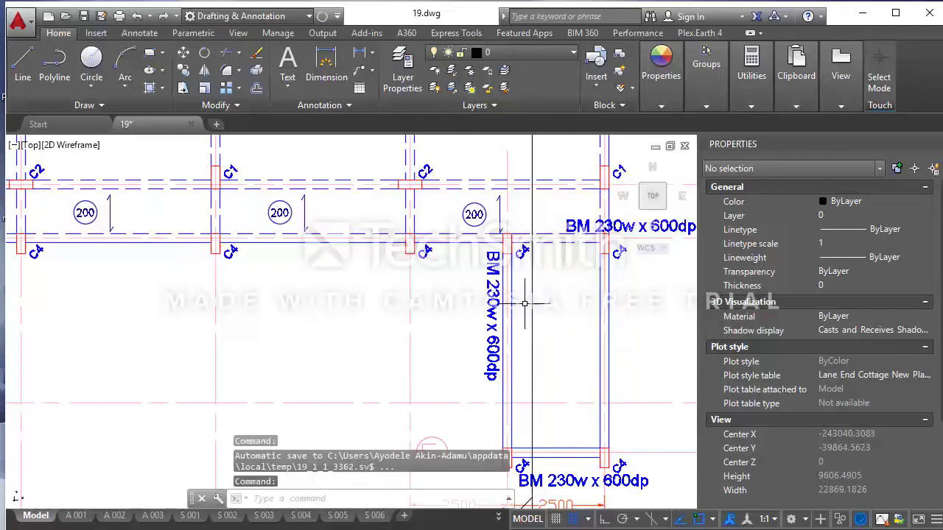
Match two solid beam lines to the dashed blue DASHEDX2 beam style
left_click(554, 244)
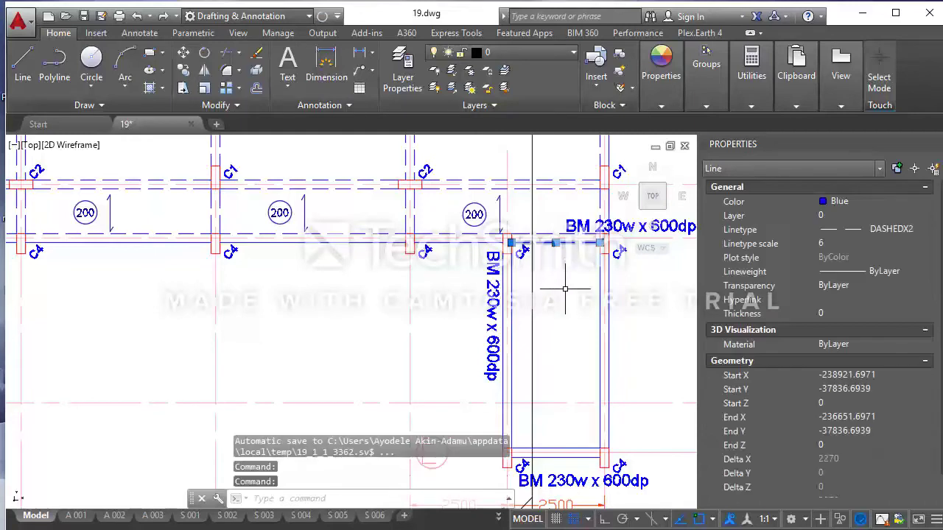
type("Ma")
key("Return")
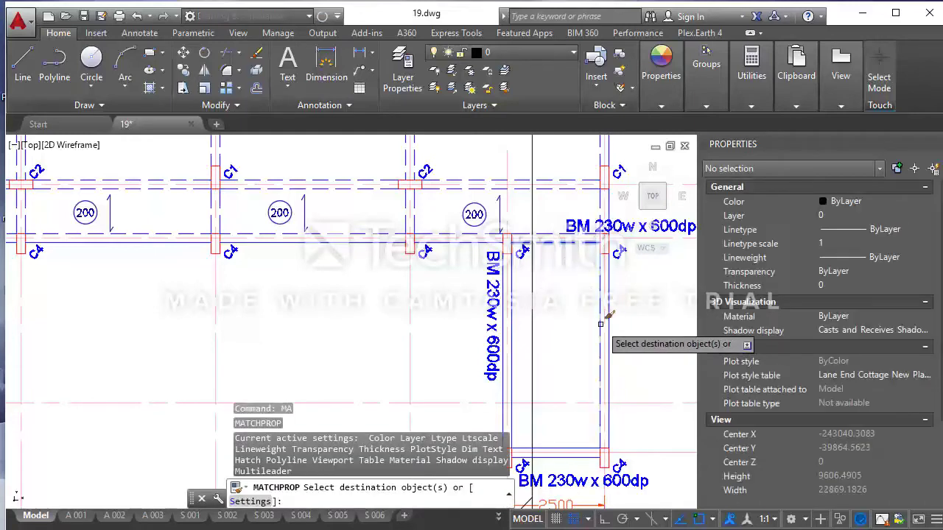
left_click(532, 361)
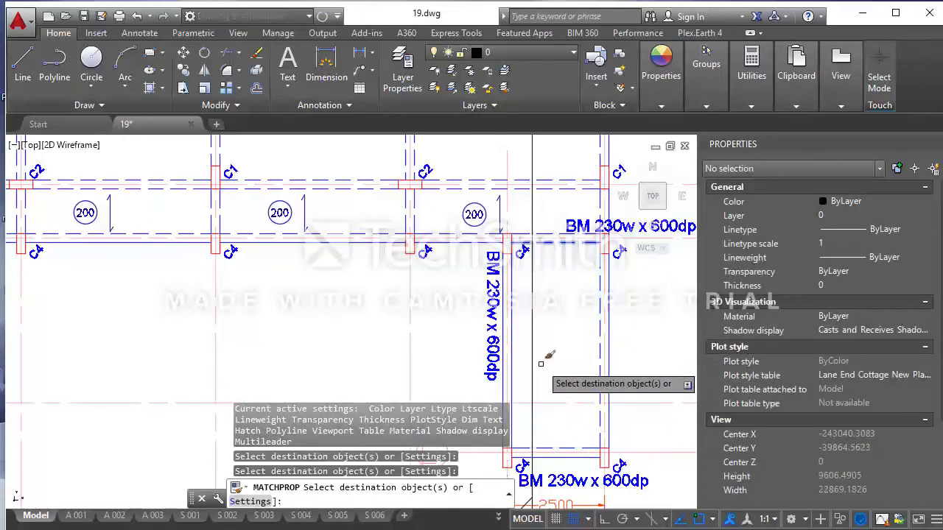
left_click(512, 340)
scroll(512, 340, "down", 4)
key("Escape")
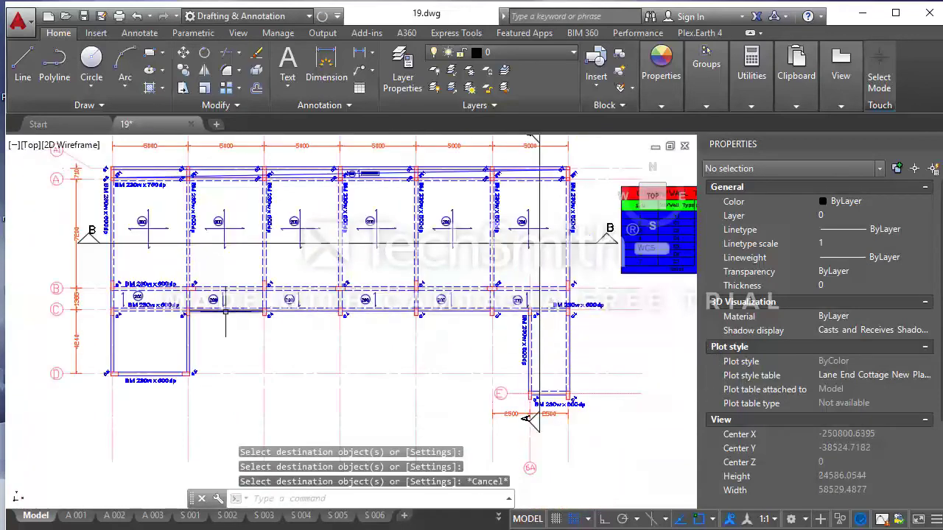
scroll(182, 322, "up", 4)
Run Match Properties (MA) again from the left dashed beam, then end it
left_click(171, 298)
type("M")
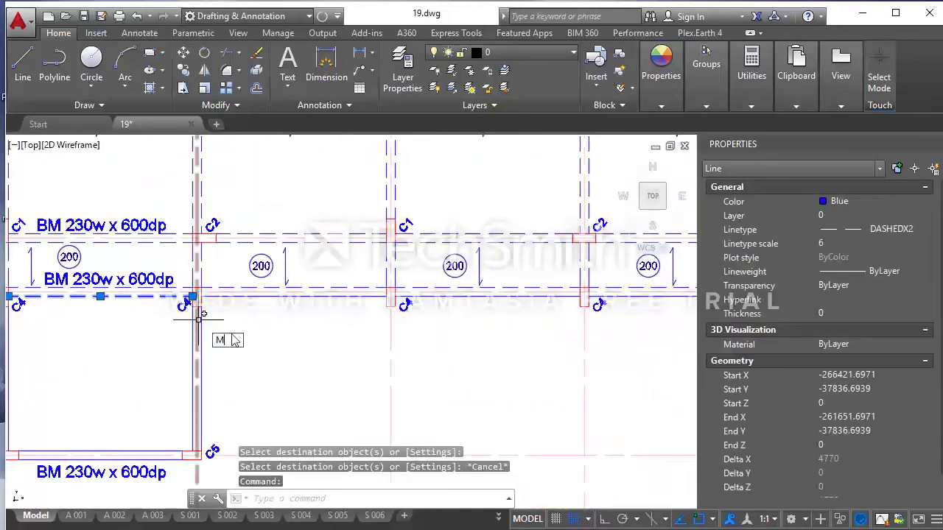
type("A")
key("Return")
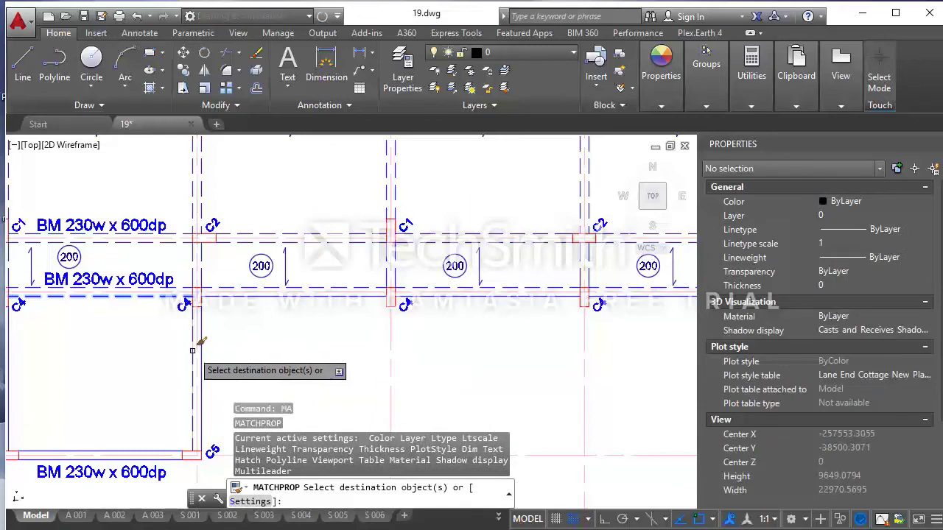
scroll(221, 339, "down", 3)
scroll(198, 373, "up", 3)
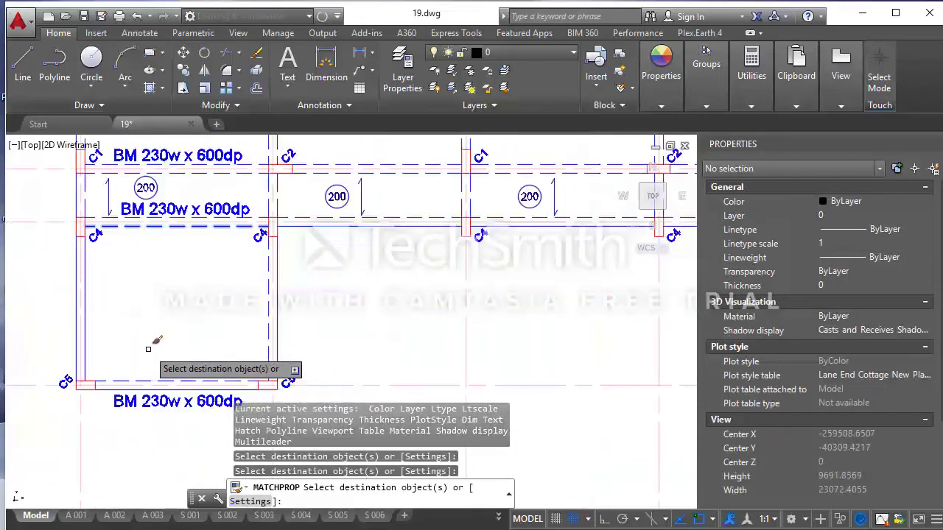
scroll(140, 340, "down", 5)
key("Escape")
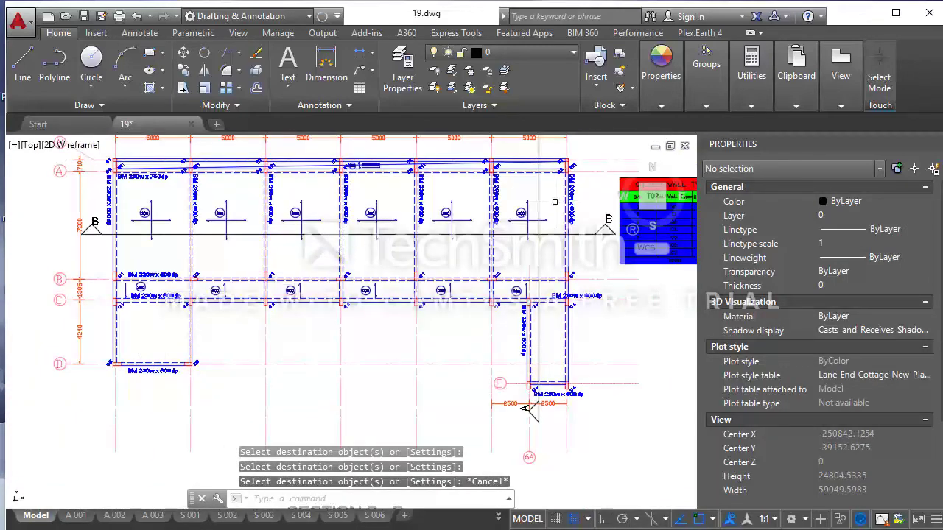
scroll(579, 215, "up", 2)
scroll(526, 407, "down", 2)
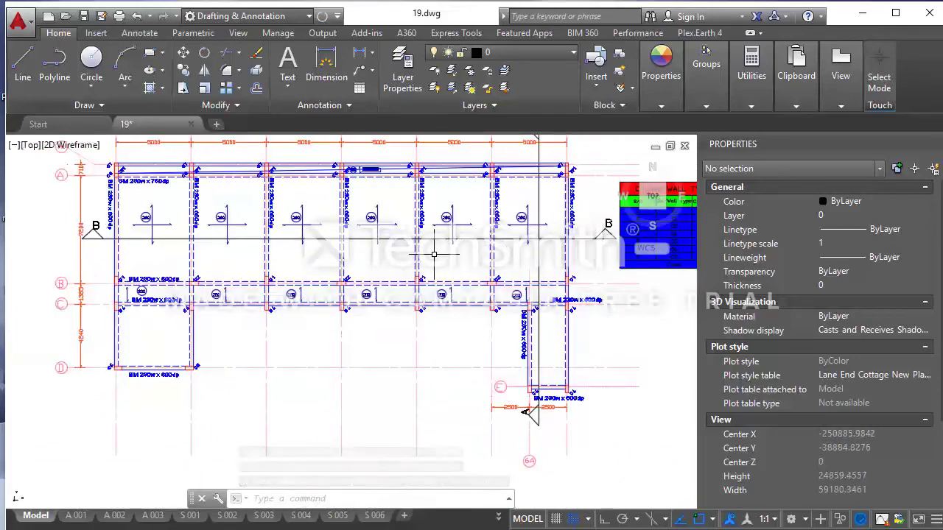
Review the plan around the ROOF FLOOR GA title and close the Properties palette
middle_click_drag(423, 261, 423, 301)
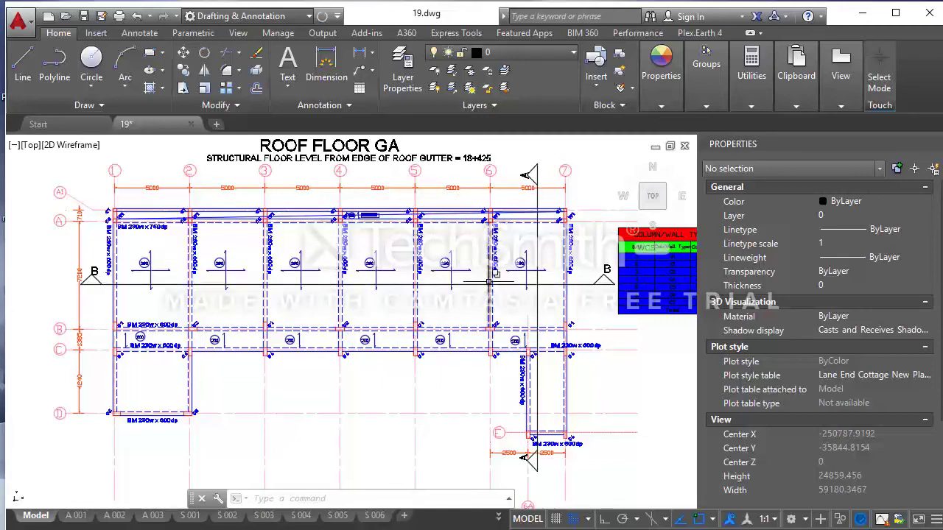
scroll(492, 288, "down", 3)
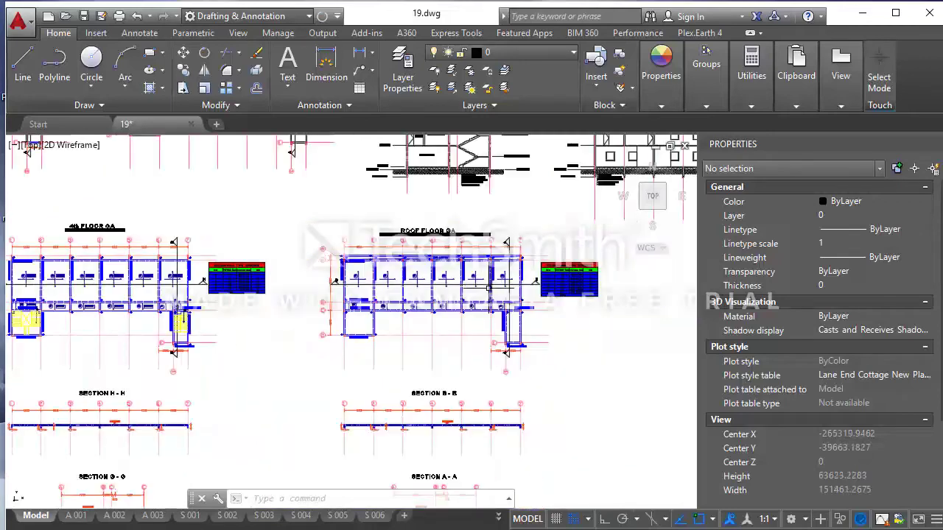
scroll(446, 336, "down", 1)
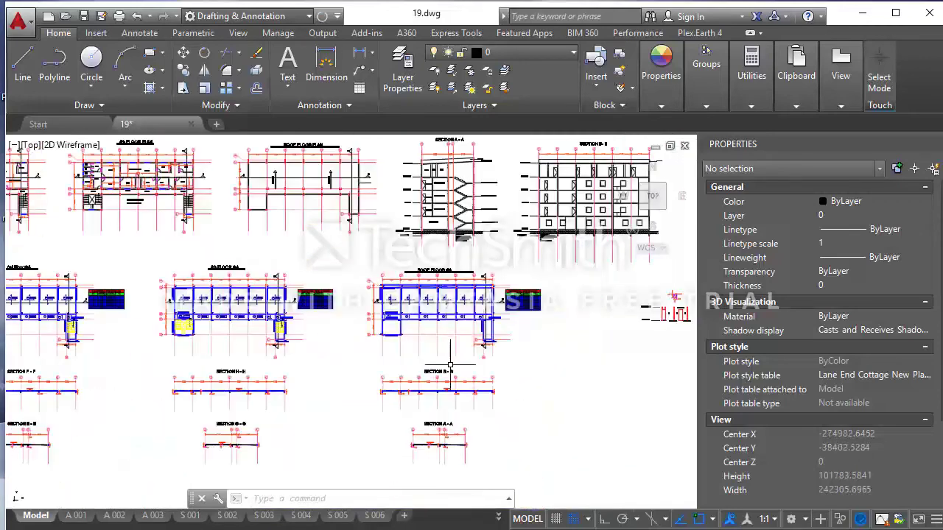
scroll(445, 335, "up", 2)
scroll(516, 337, "up", 2)
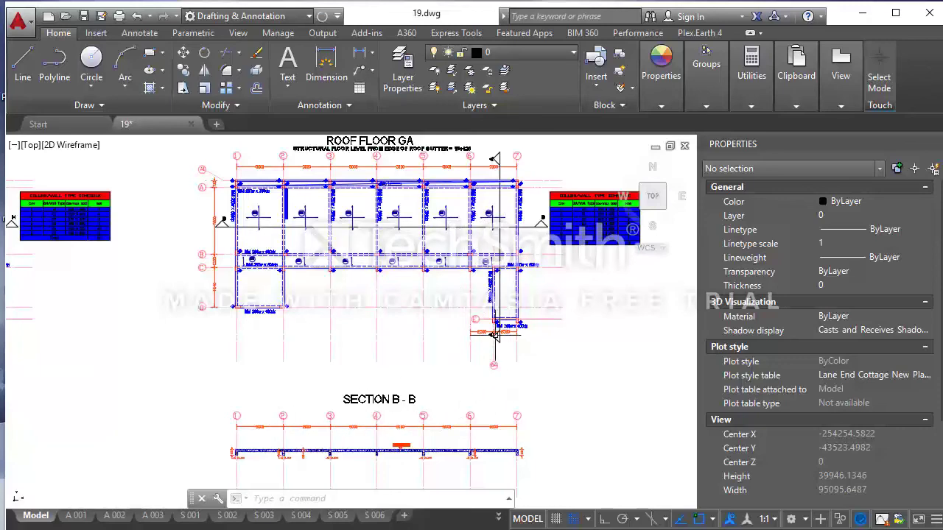
scroll(484, 377, "down", 4)
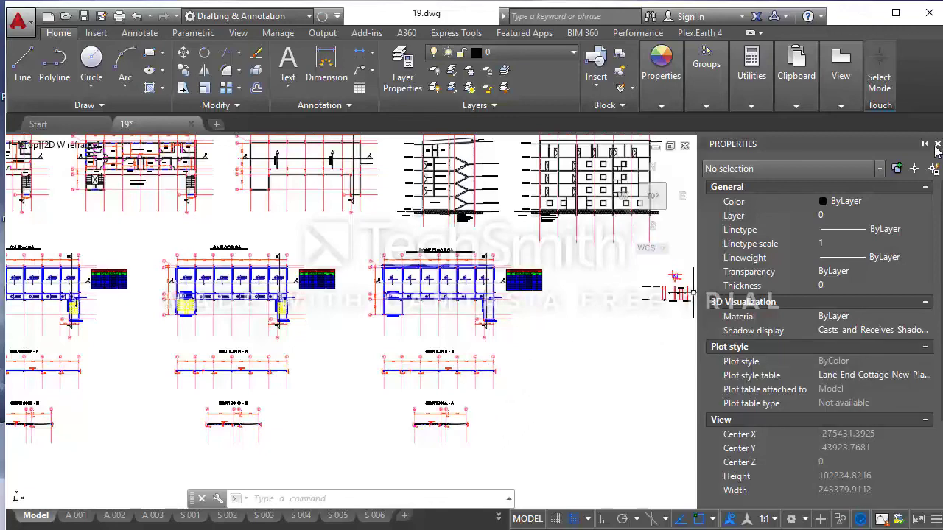
left_click(937, 145)
scroll(583, 279, "up", 4)
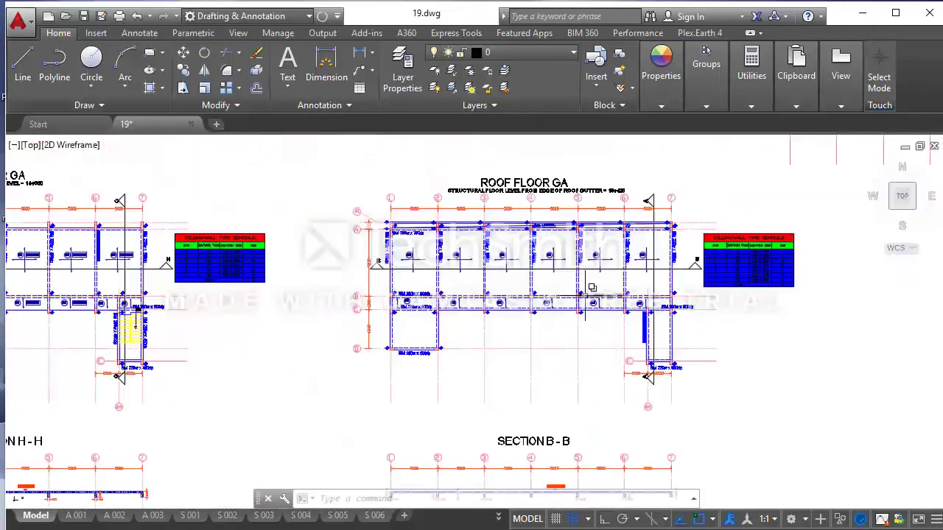
scroll(584, 278, "up", 3)
middle_click_drag(584, 278, 566, 338)
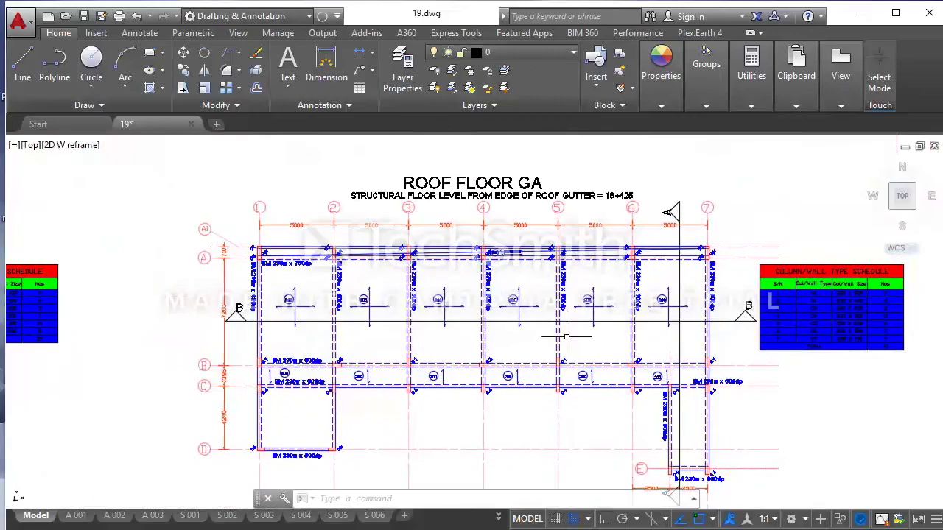